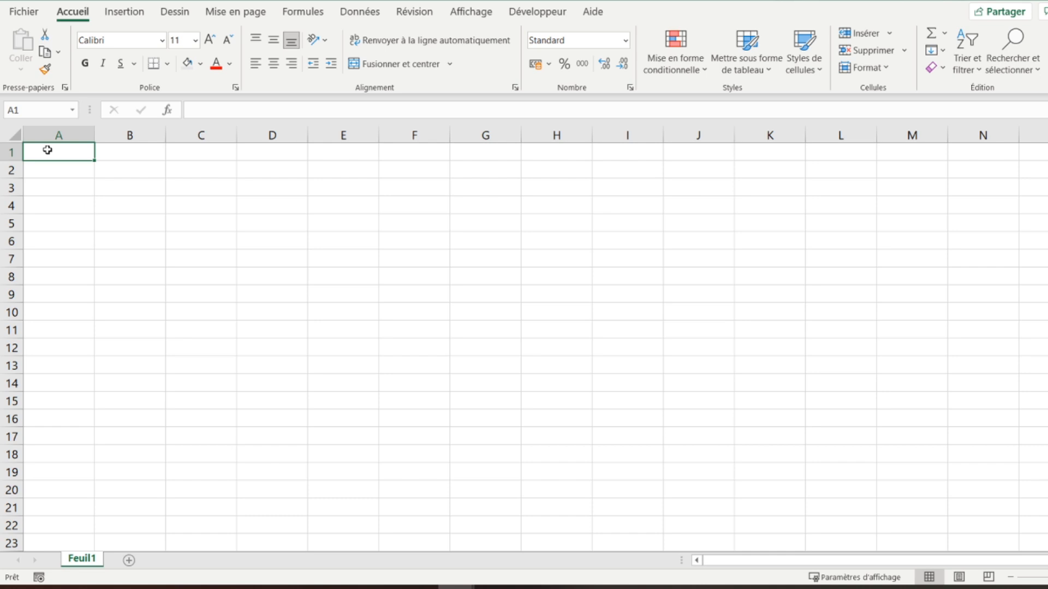
Enter the table headers "Référence" in A6 and "Etat réclamation" in B6
key("Down")
key("Down")
key("Down")
key("Down")
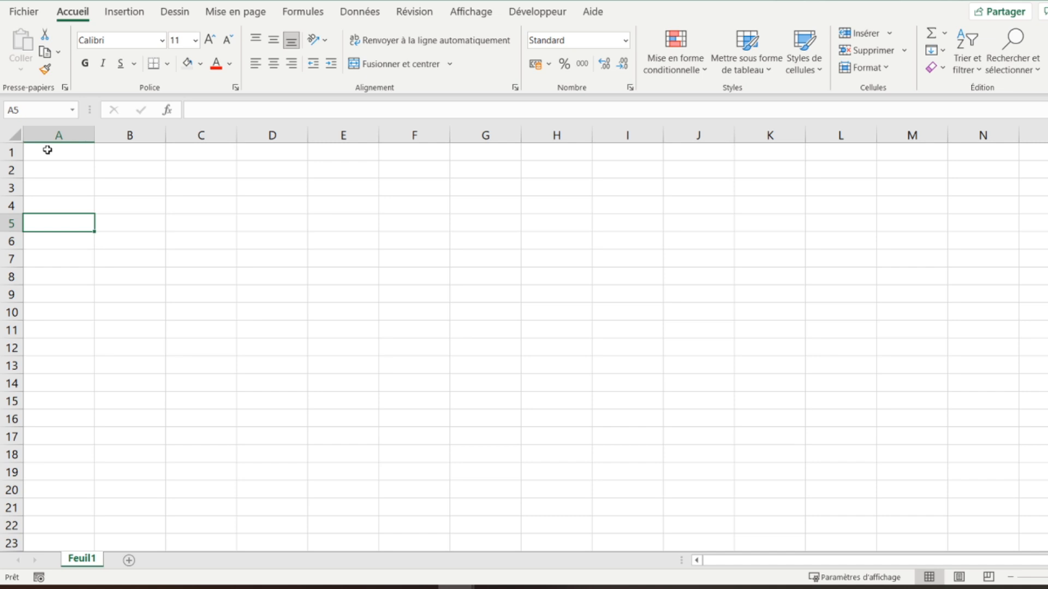
key("Down")
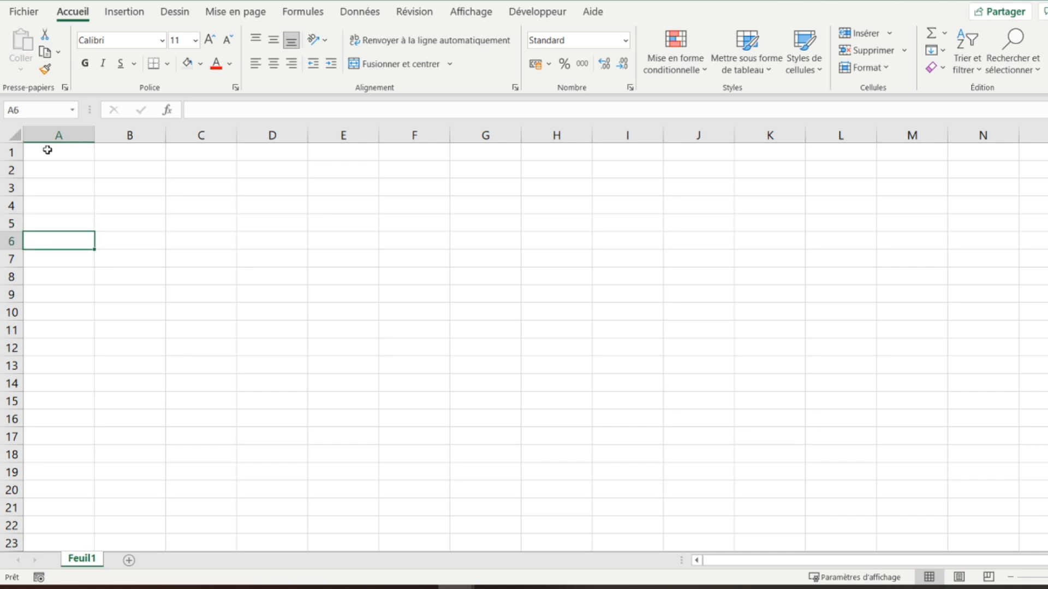
type("Référence")
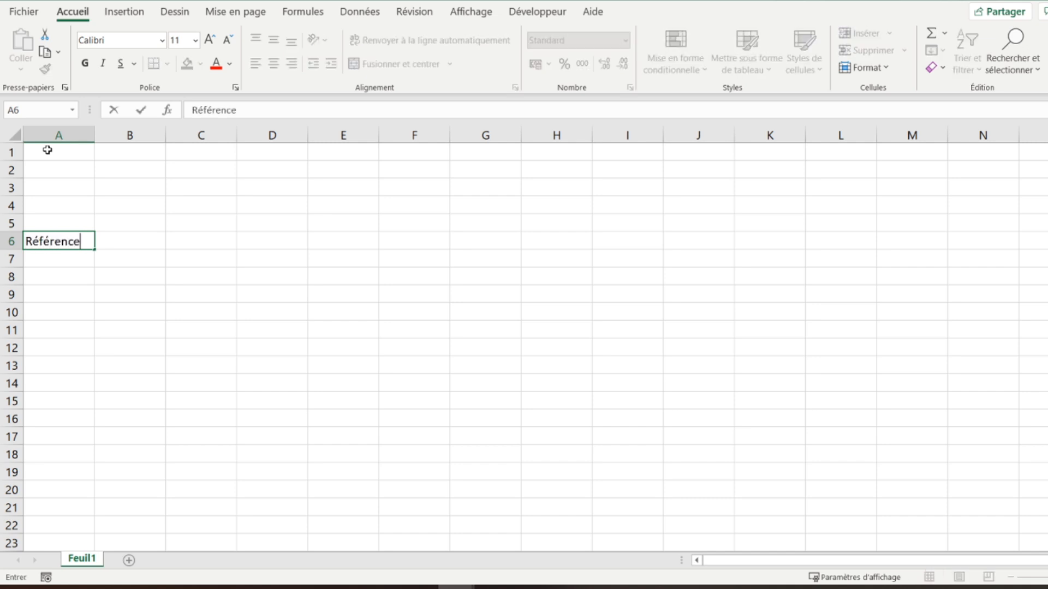
key("Tab")
type("Etat")
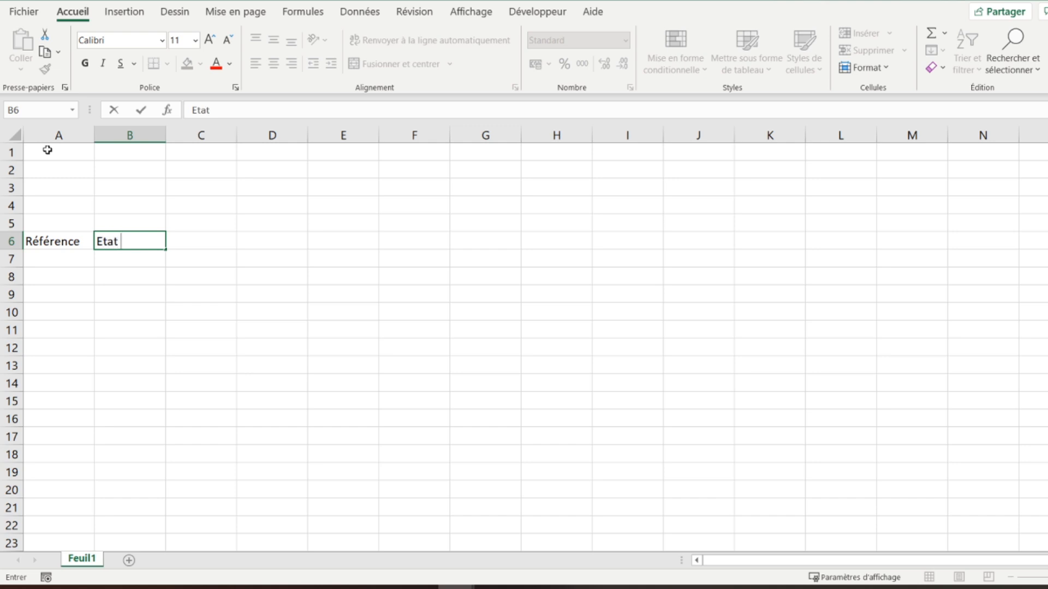
type(" réclamation")
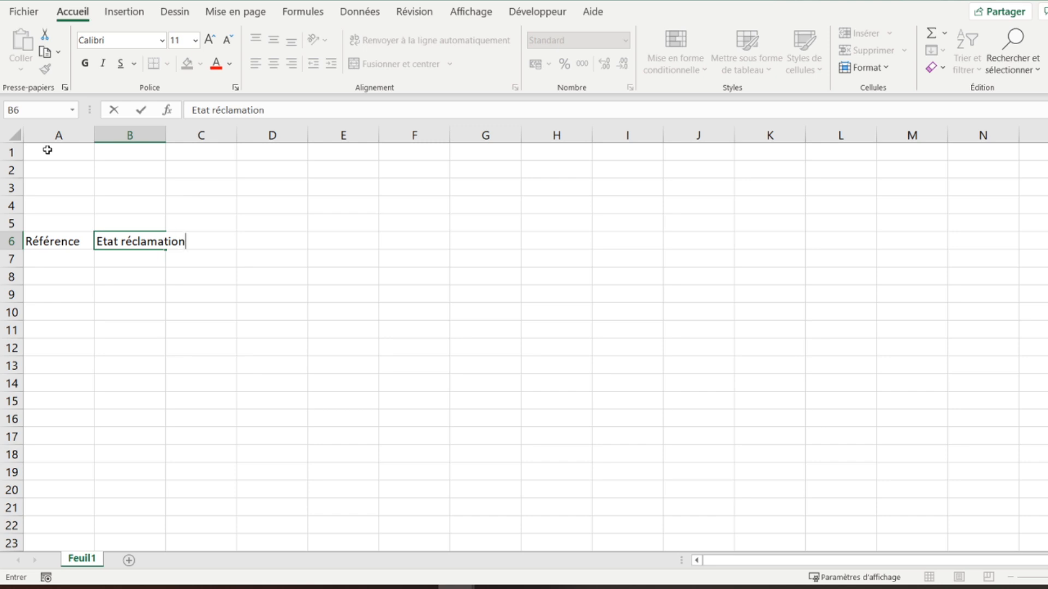
Add the headers "Nom et prénom du réclamant" in C6, "Coordonnées" in D6 and "E-mail" in E6
key("Tab")
type("Nom et prénom du réclamant")
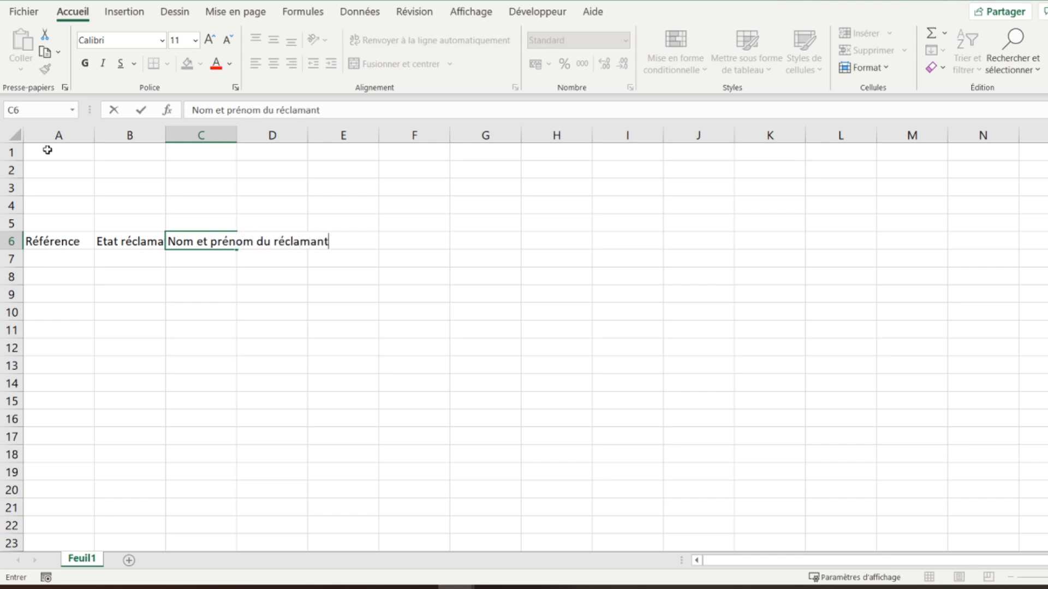
key("Tab")
type("Co")
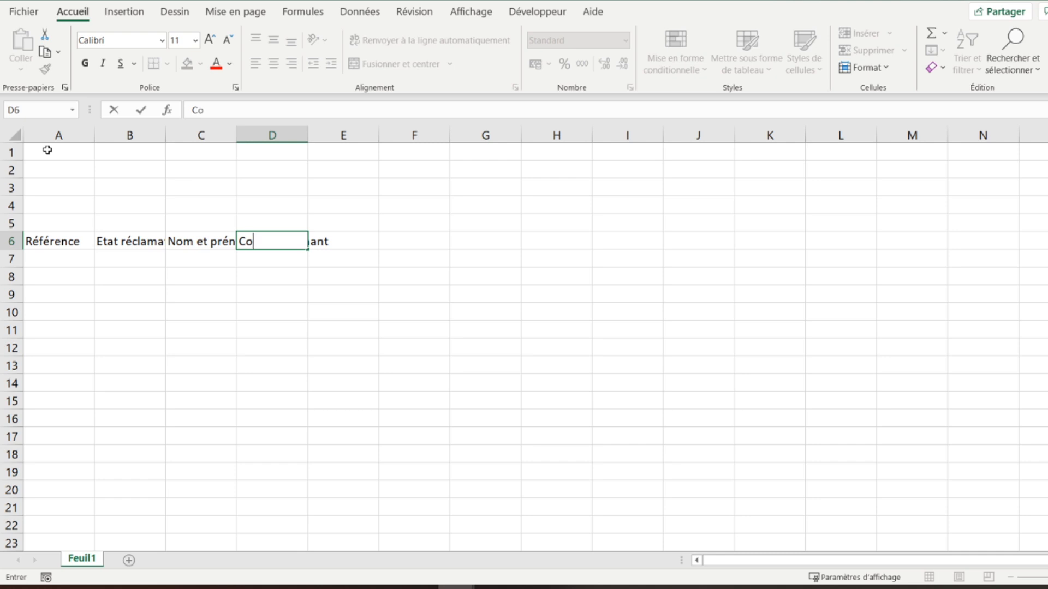
type("ordonnées")
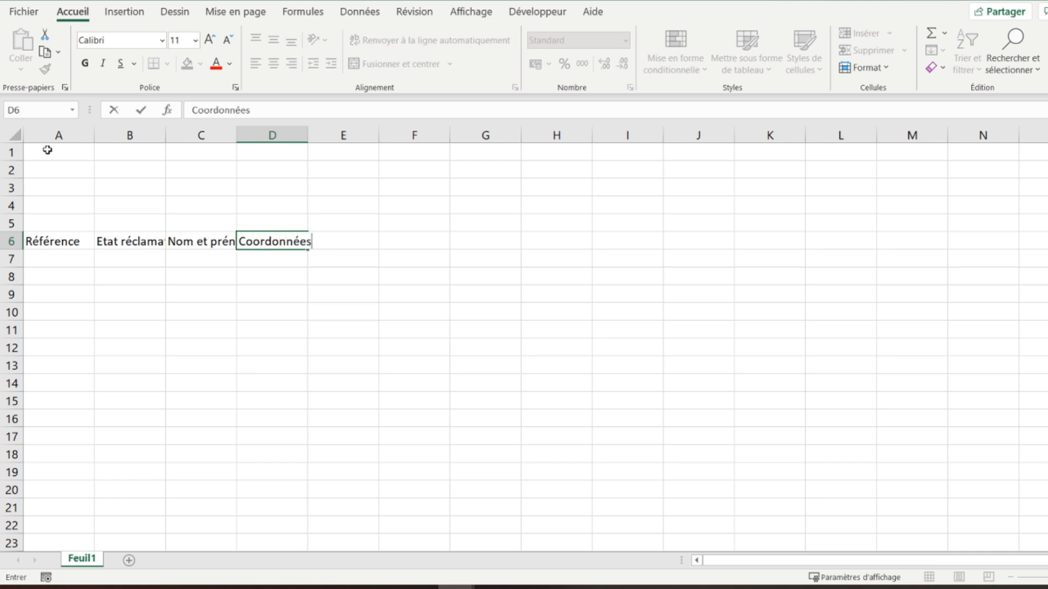
key("Tab")
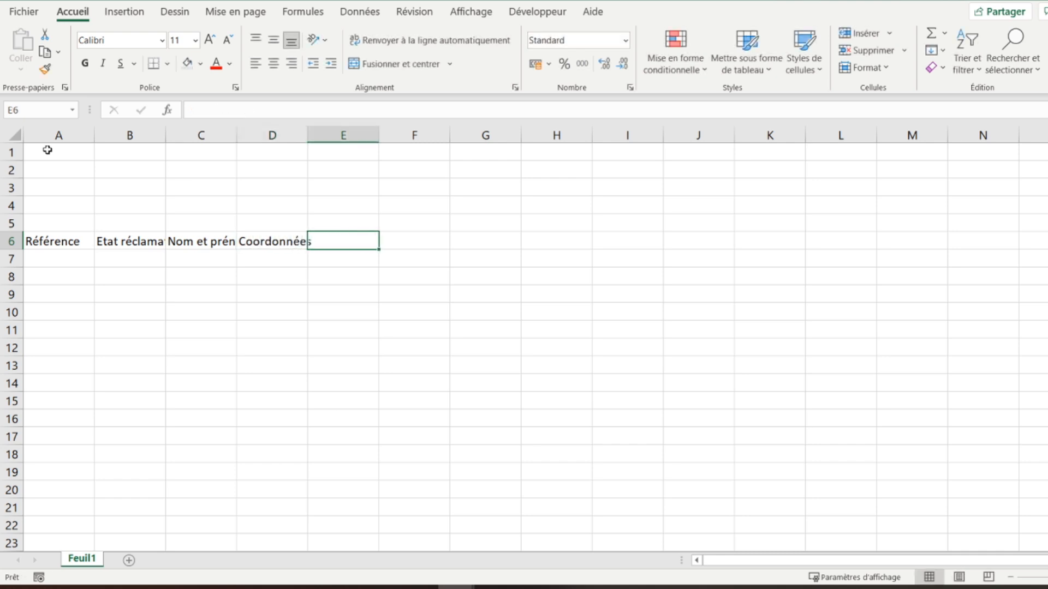
type("E-mail")
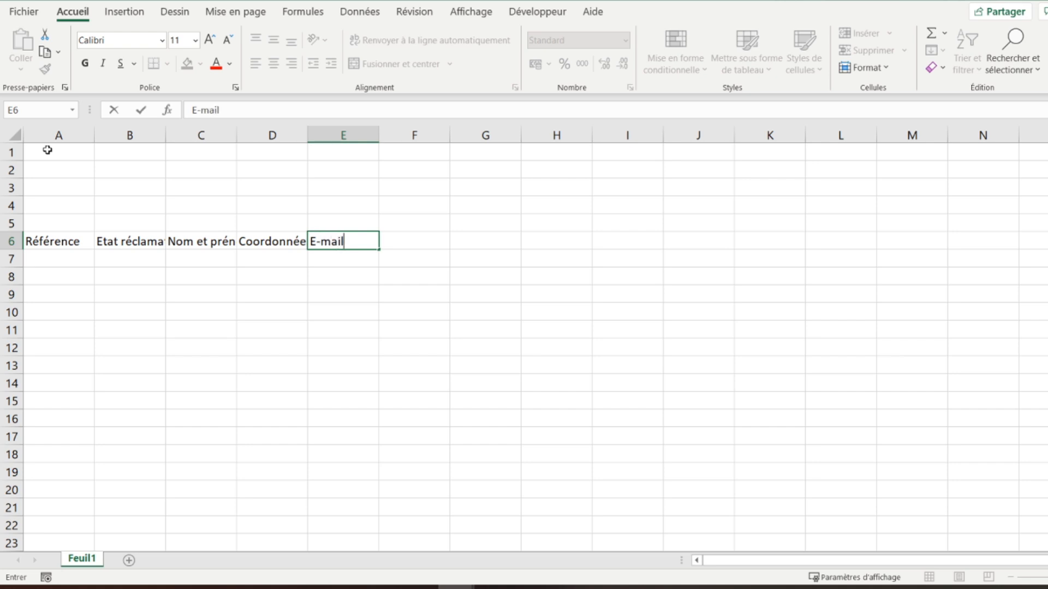
Add the headers "Type de réclamation" in F6 and "Description" in G6
key("Tab")
type("Type de réclamatio")
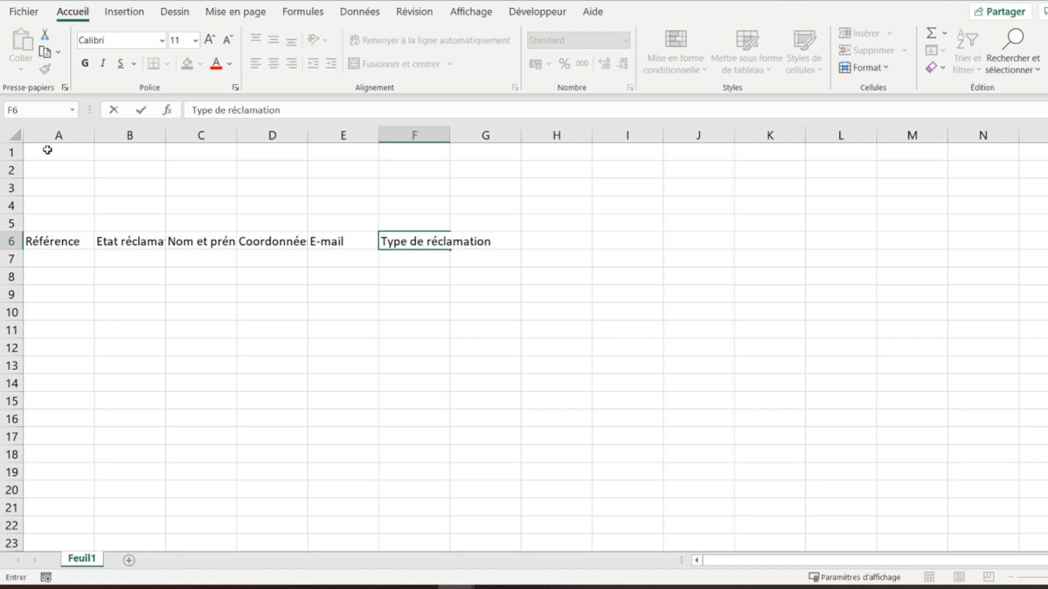
type("n")
key("Tab")
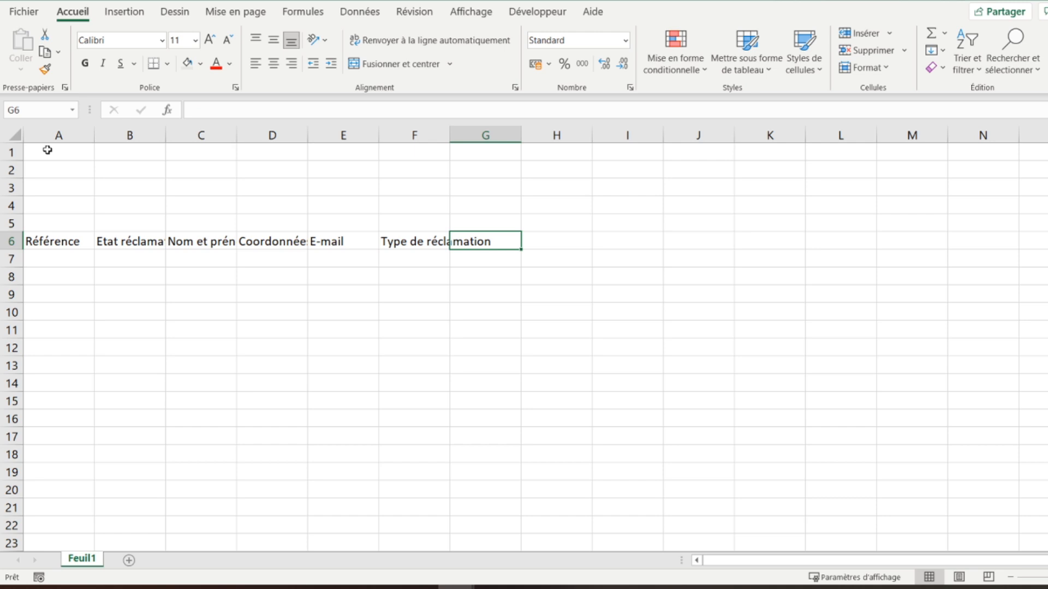
type("Desc")
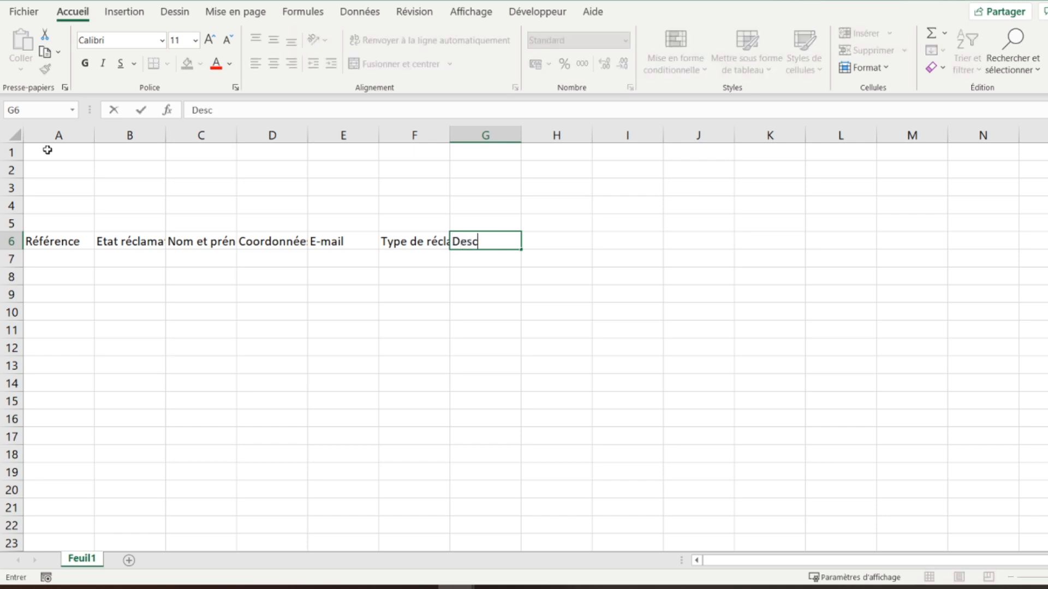
type("ription")
key("Tab")
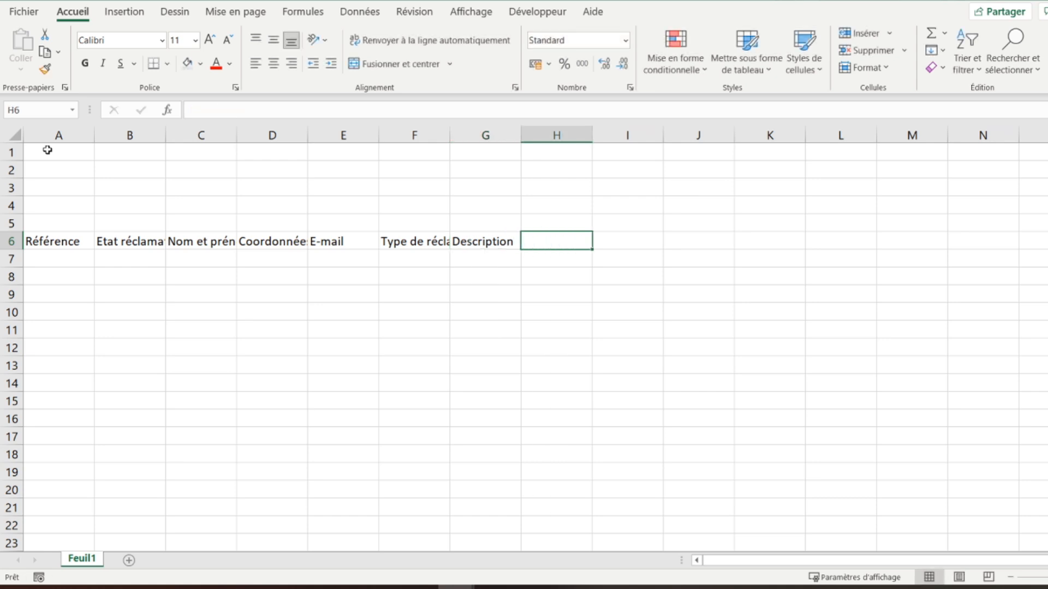
Enter the header "Date 1ère réponse" in H6
type("Date ")
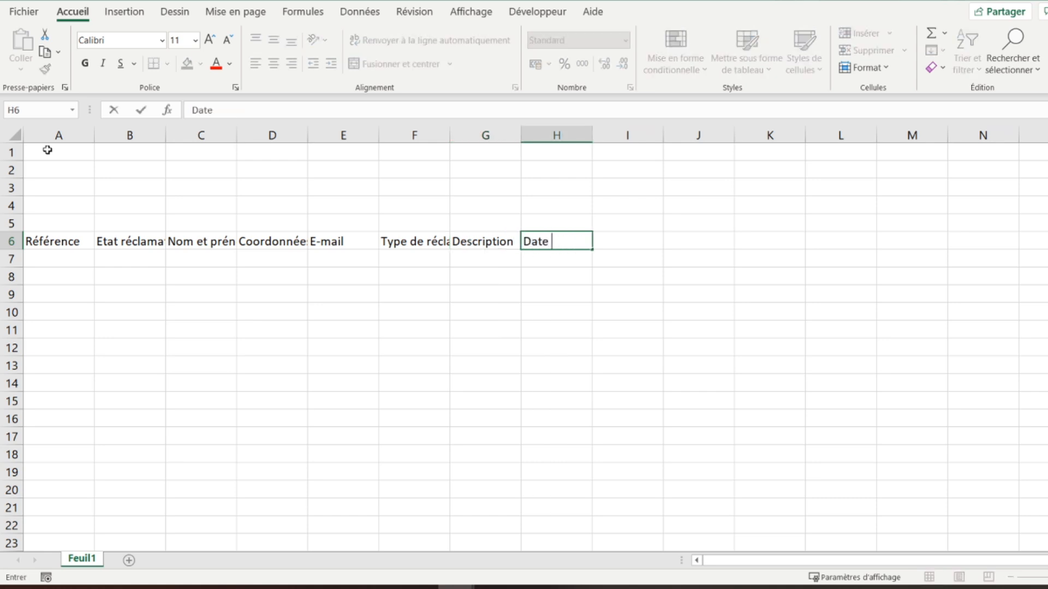
type("ère réponse")
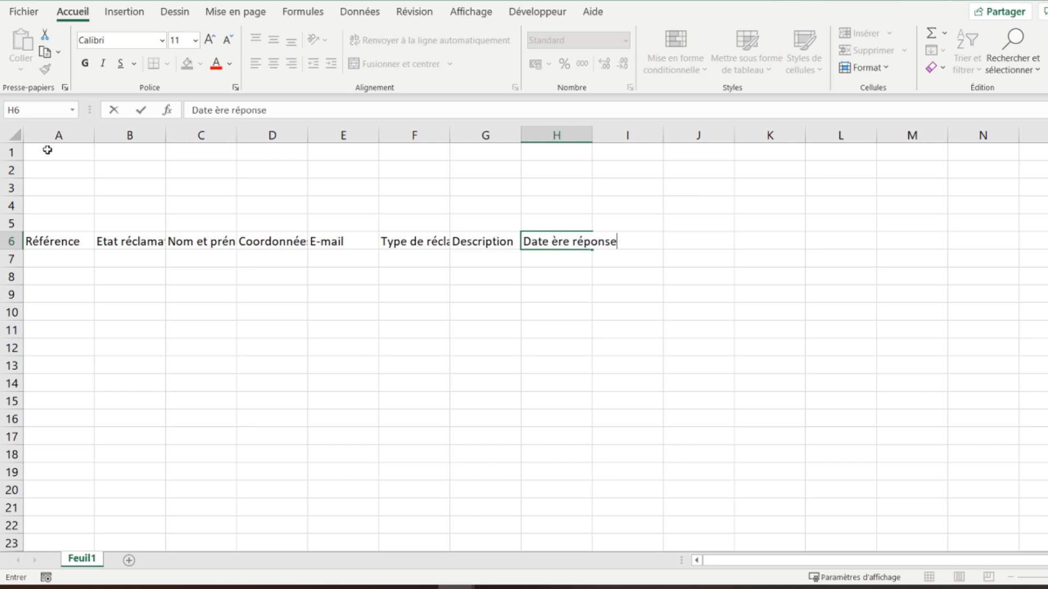
left_click(214, 111)
type("1")
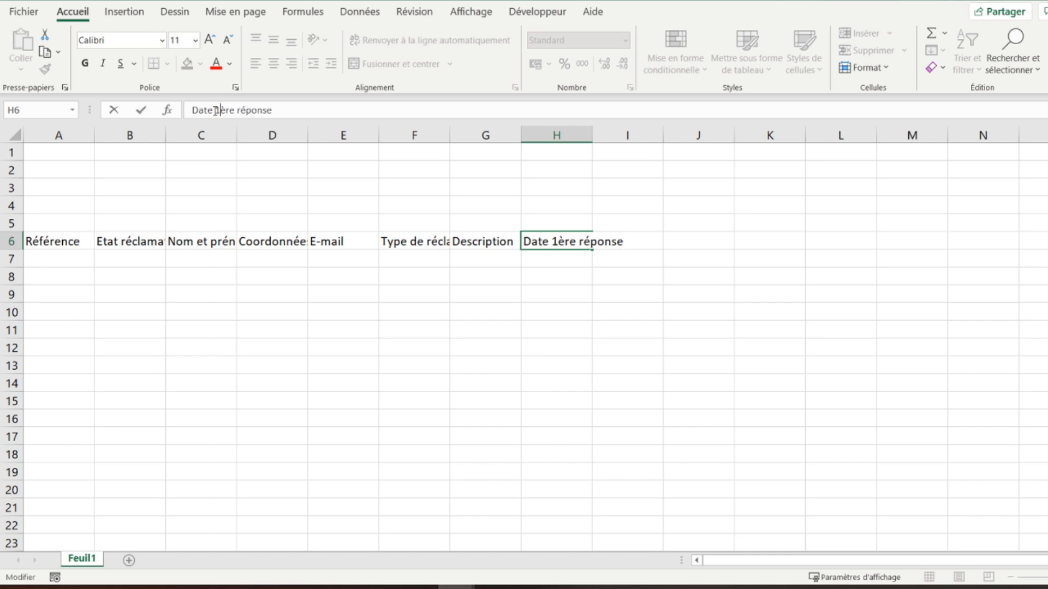
key("Return")
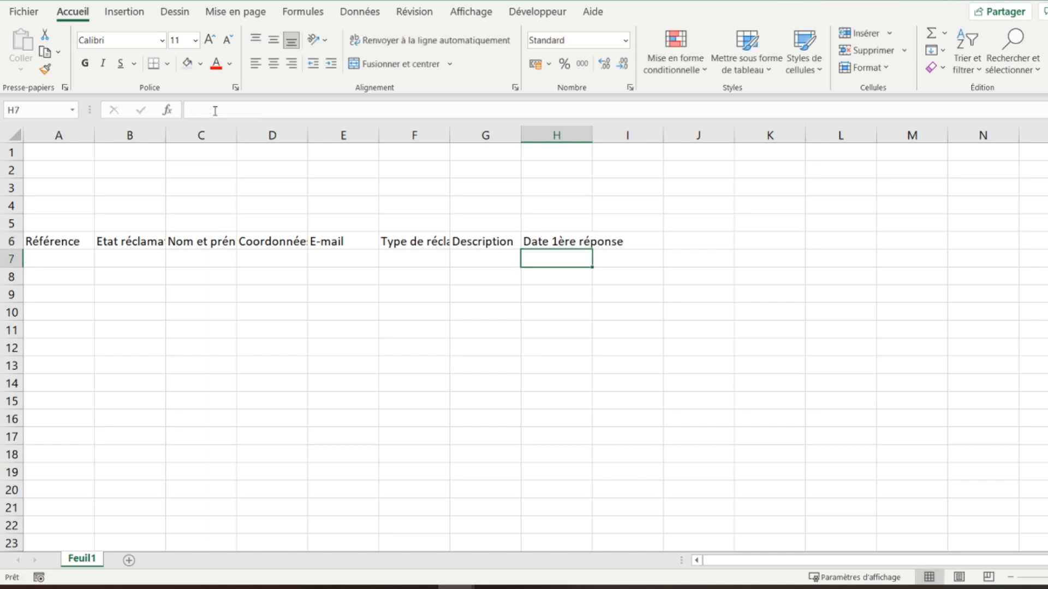
Add the headers "Réponse" in I6, "Date 2ème réponse" in J6 and "Réponse" in K6
key("Up")
key("Right")
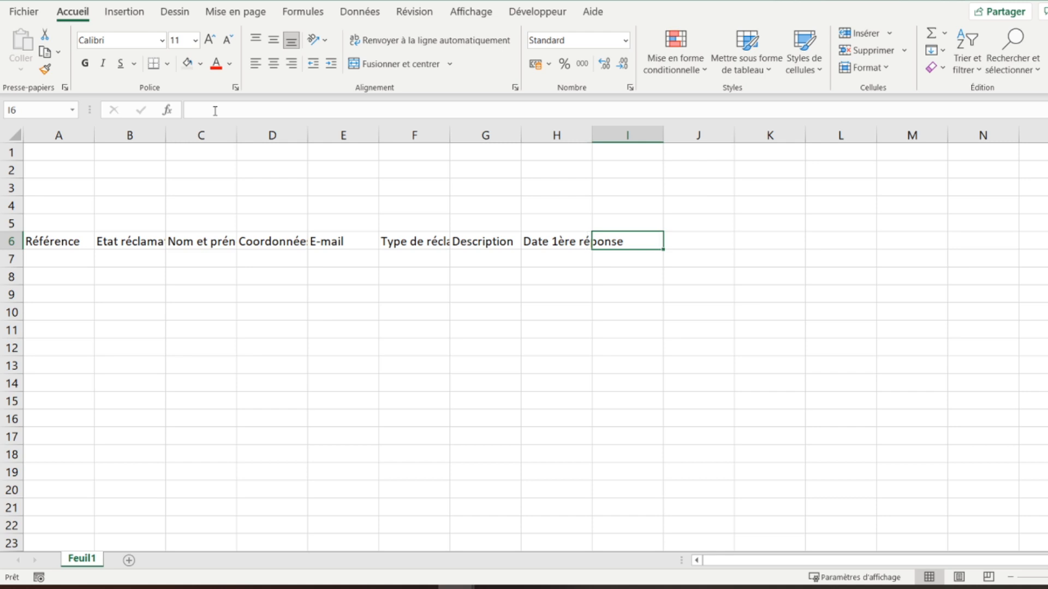
type("Réponse")
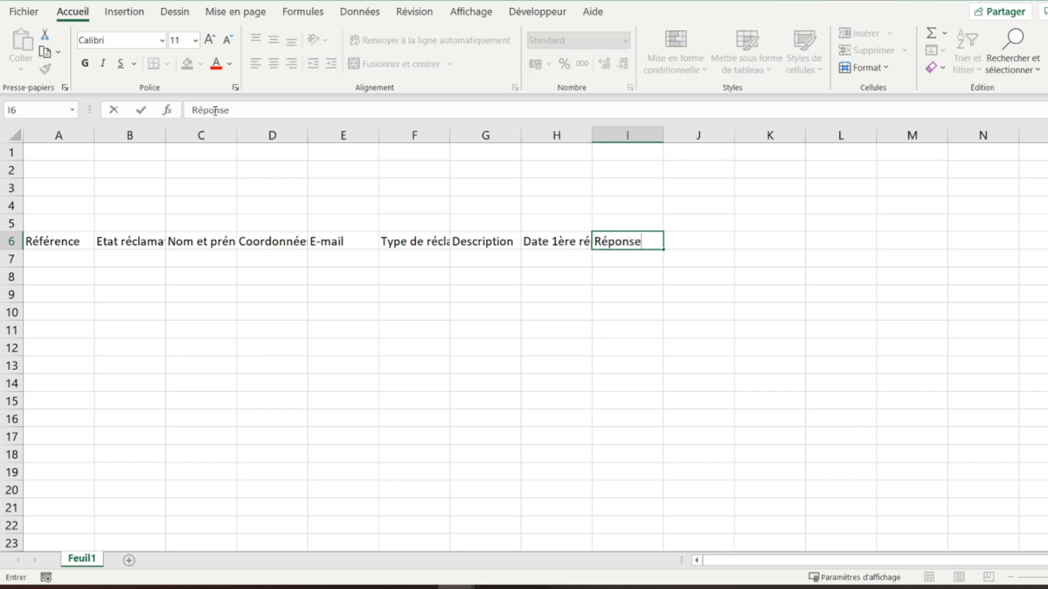
key("Tab")
type("Date ")
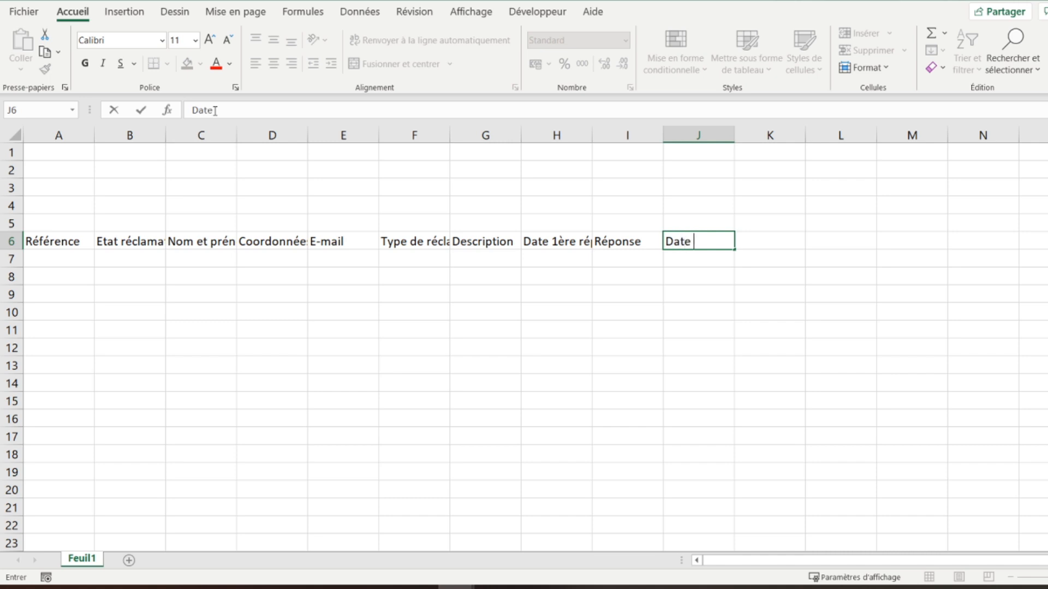
type("2ème réponse")
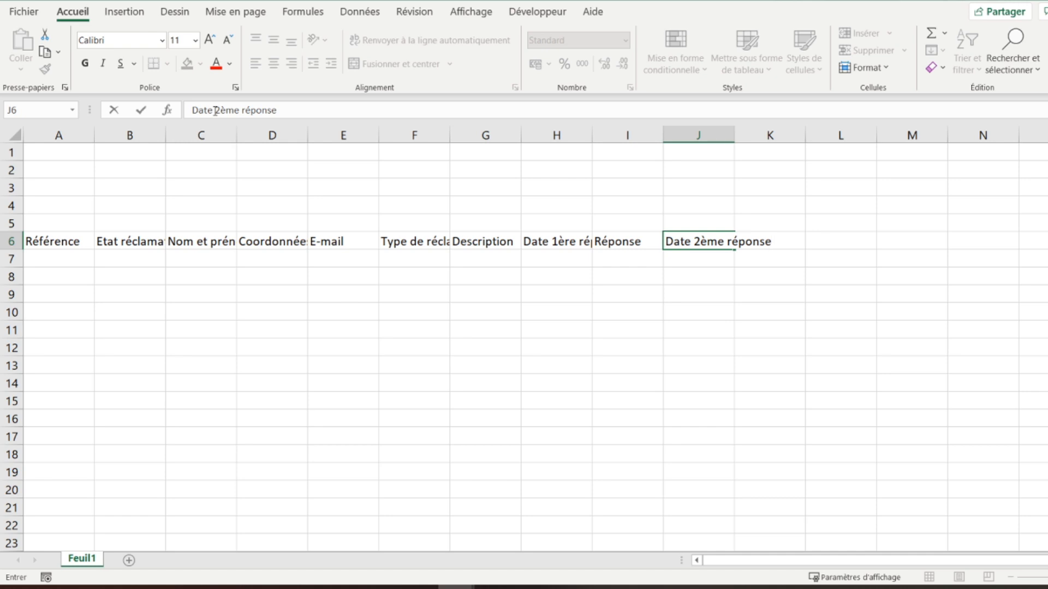
key("Tab")
type("Réponse")
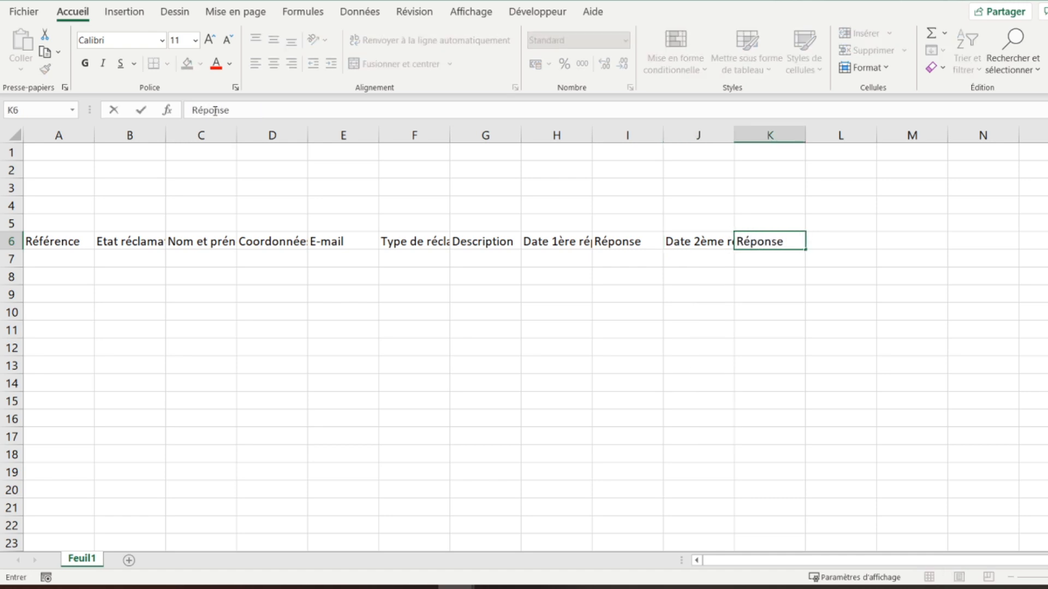
Complete the header row with "Date de solution définitive" in L6 and "Commentaires" in M6
key("Tab")
type("D")
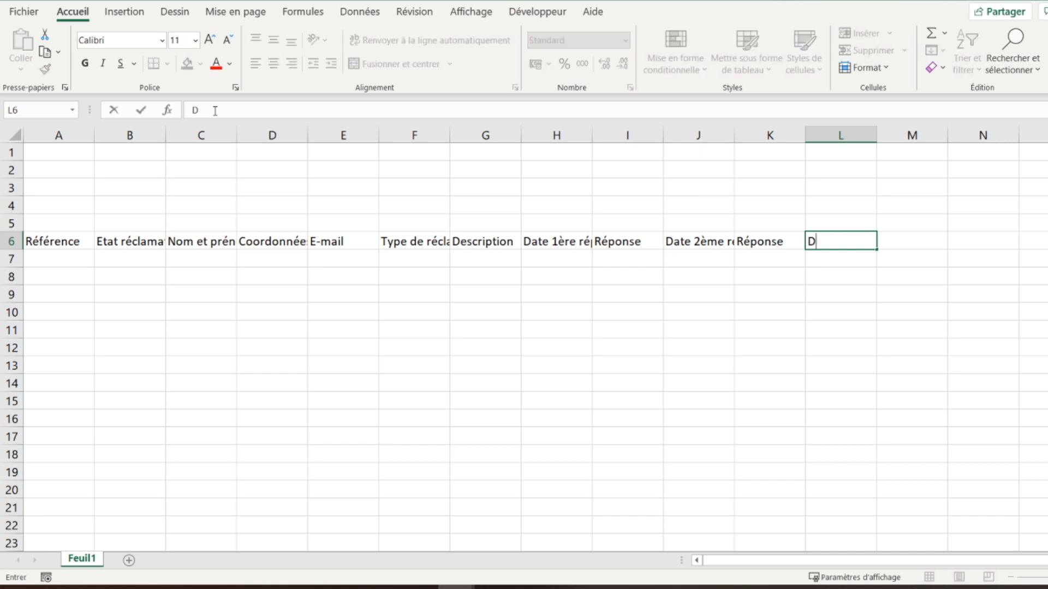
type("ate de soluti")
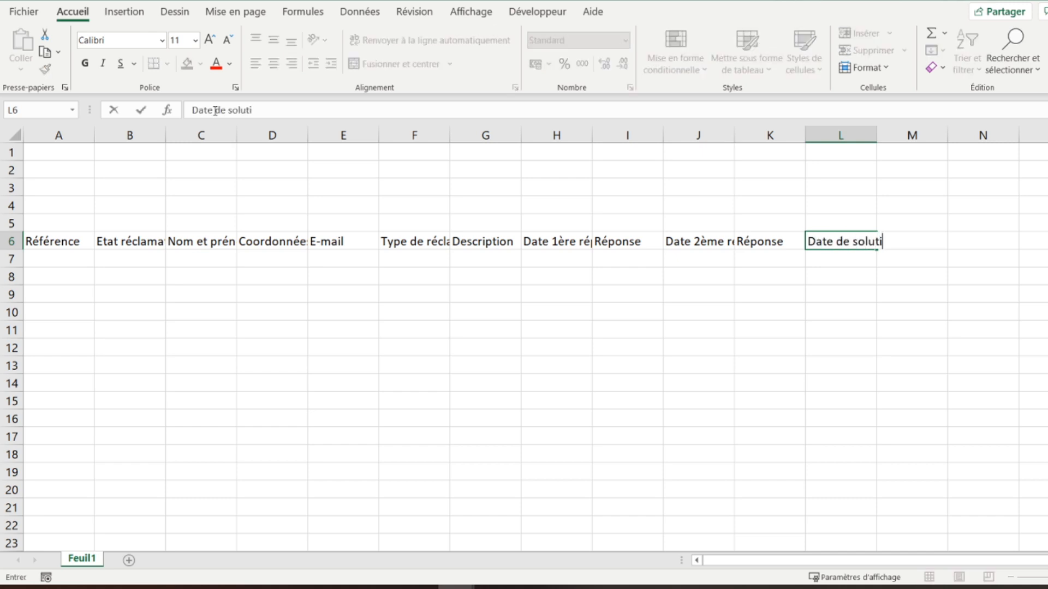
type("on définitiv")
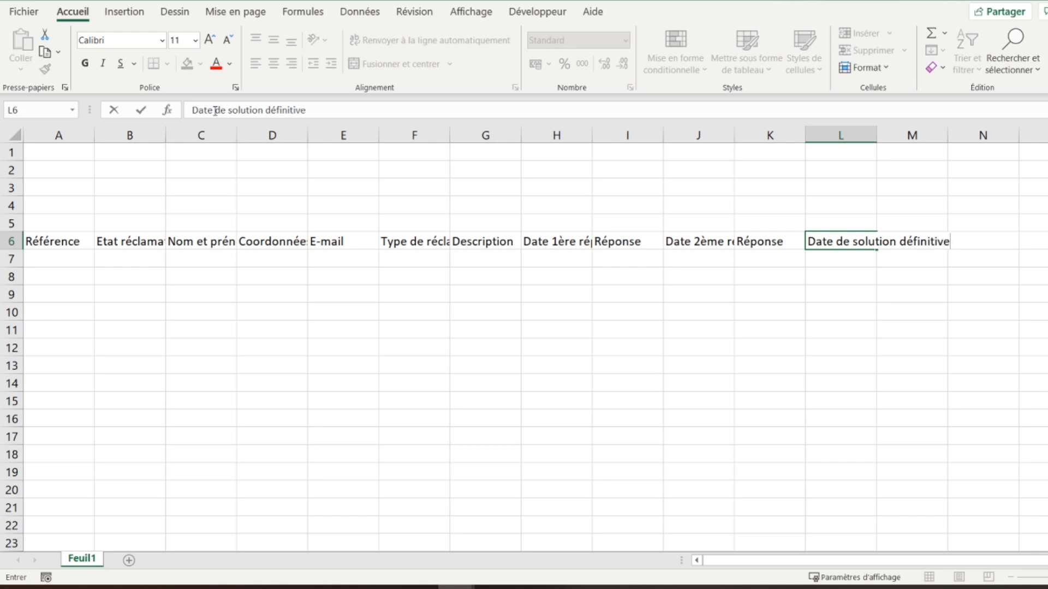
type("e")
key("Tab")
type("C")
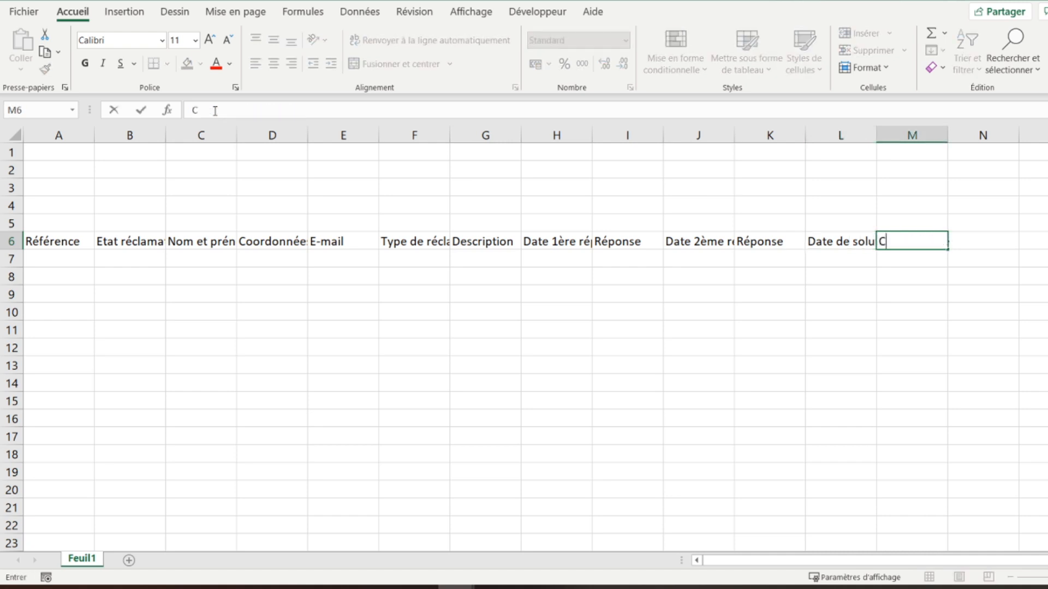
type("ommentaires")
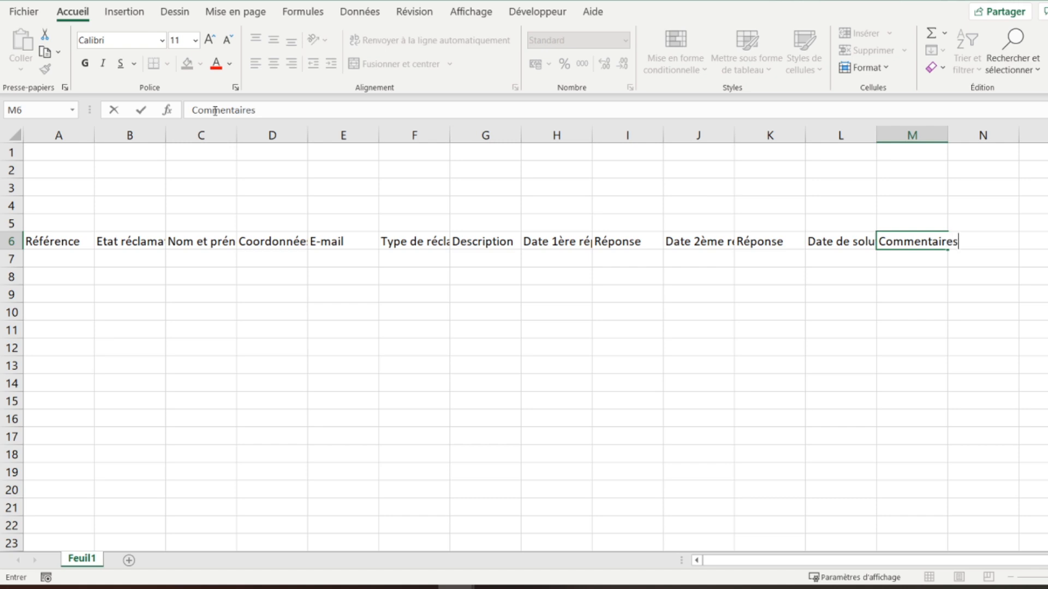
key("Return")
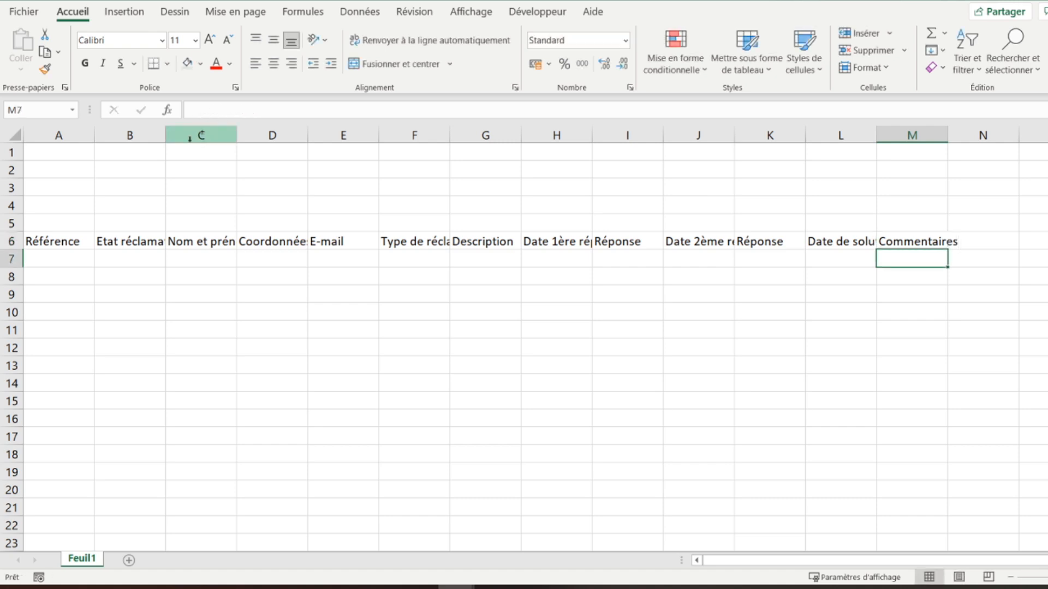
Wrap the text of row 6 and centre it both vertically and horizontally
left_click(116, 240)
left_click(11, 241)
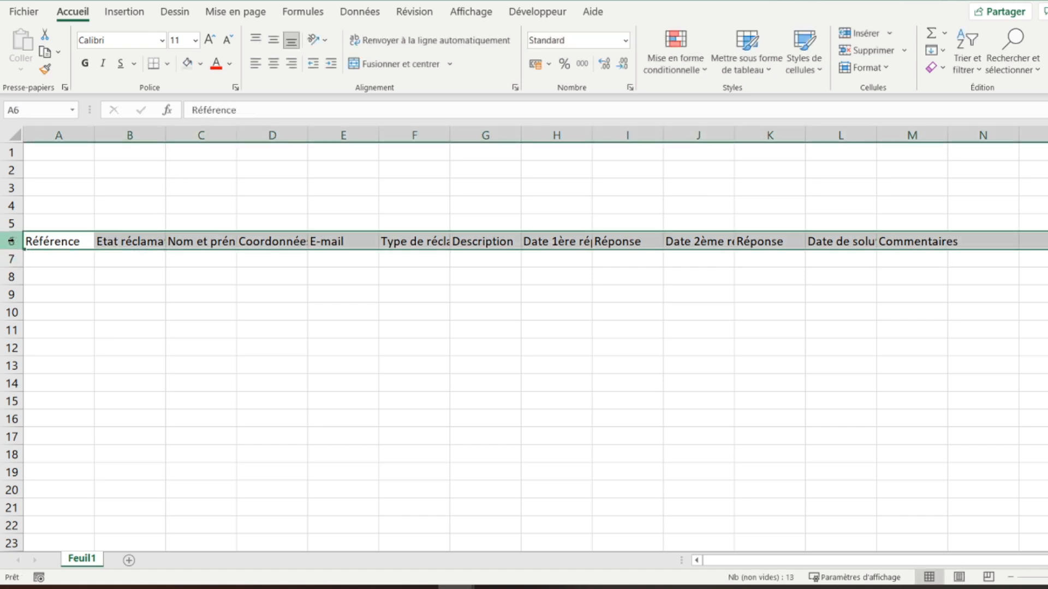
left_click(414, 42)
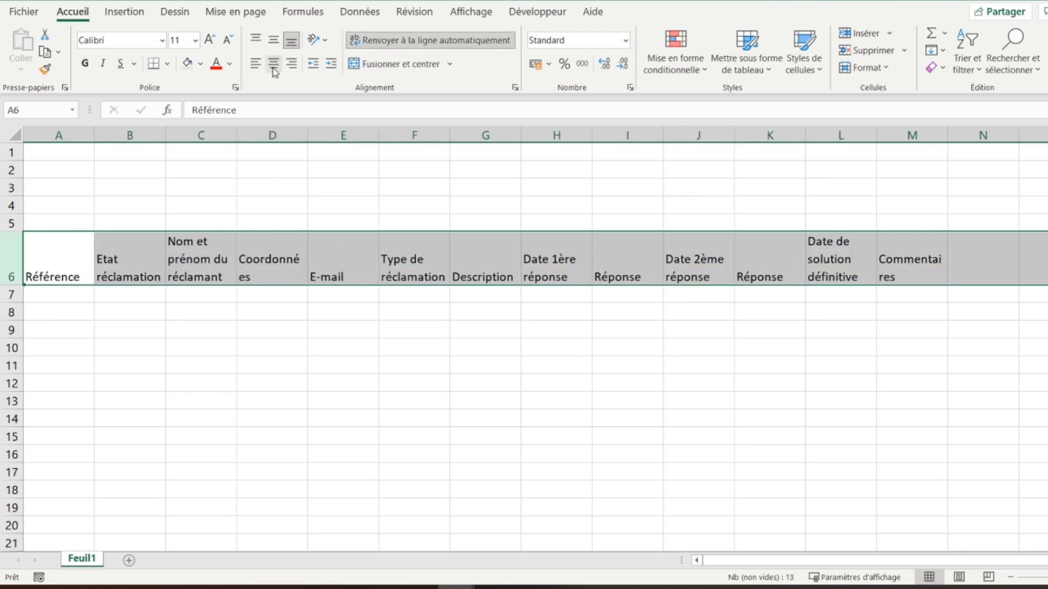
left_click(273, 40)
left_click(274, 63)
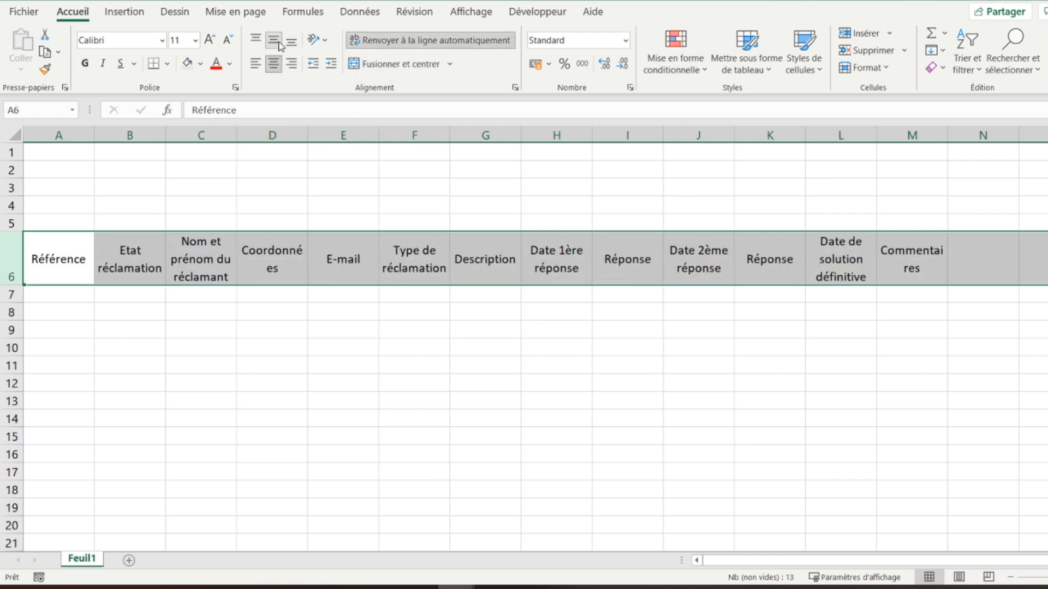
Fill the header cells A6:M6 with medium grey and make their text white and bold
left_click(200, 63)
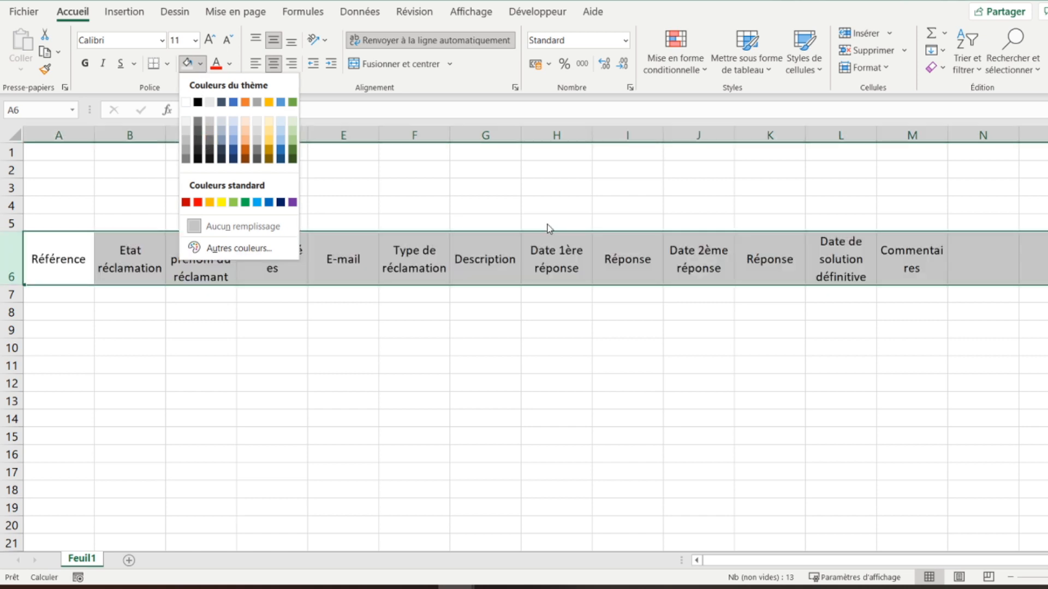
left_click(210, 121)
left_click_drag(911, 259, 1, 265)
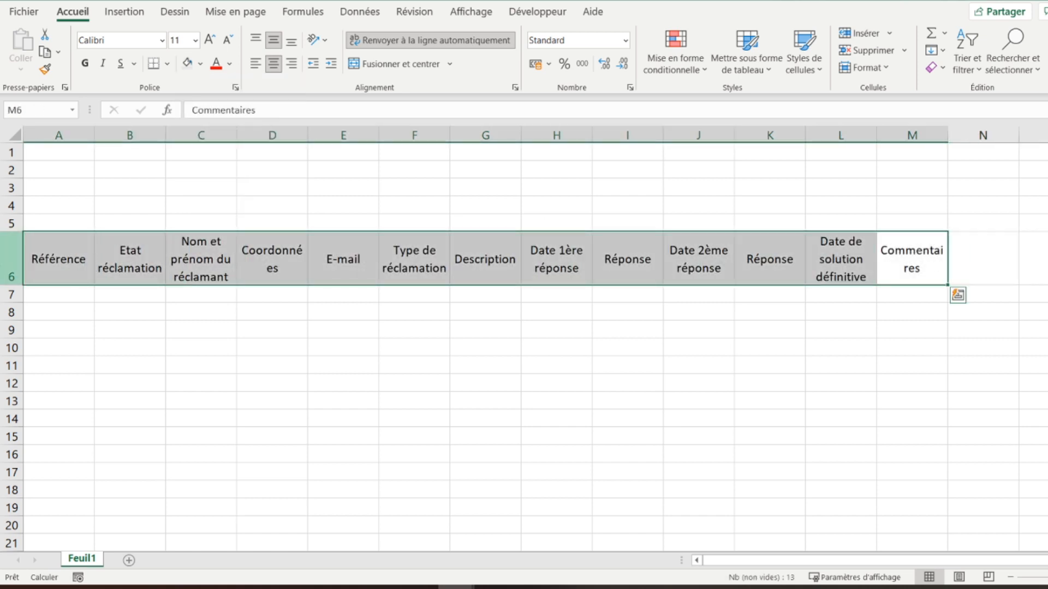
left_click(200, 64)
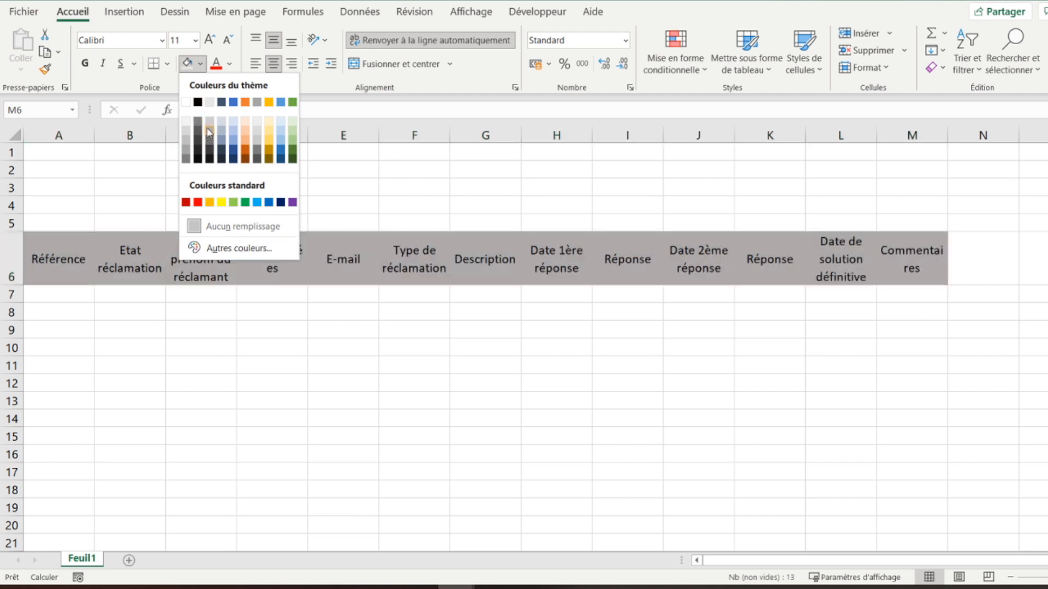
left_click(186, 157)
left_click(230, 64)
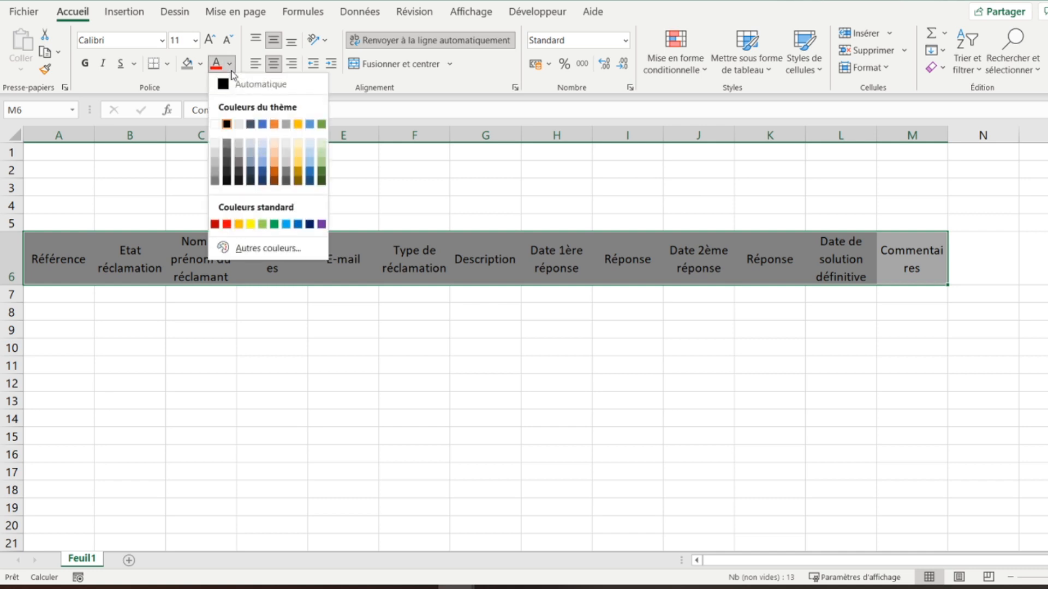
left_click(214, 124)
left_click(84, 64)
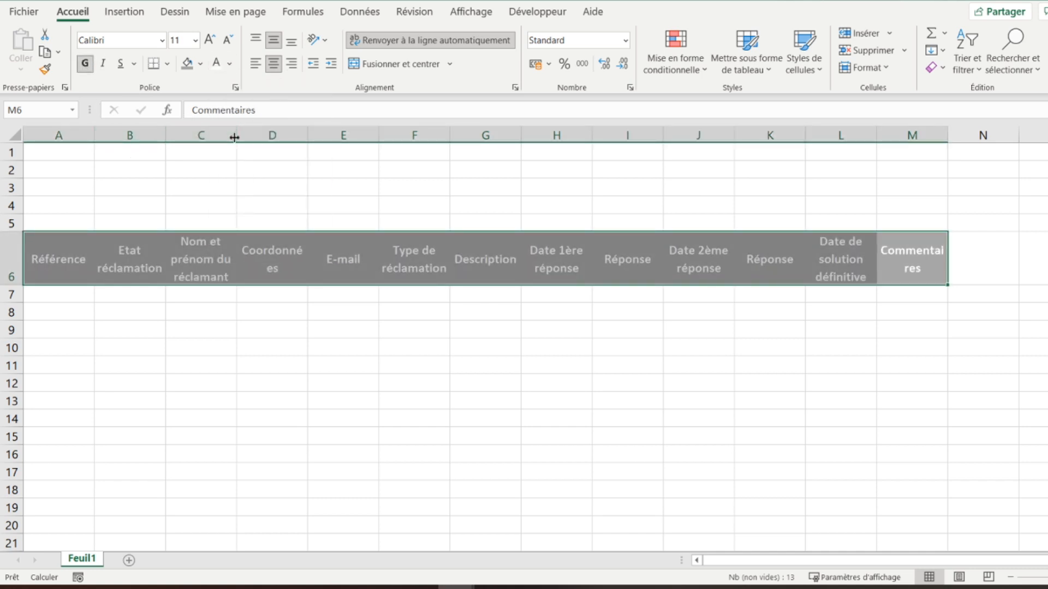
Widen columns D and M so that "Coordonnées" and "Commentaires" each fit on one line
left_click_drag(308, 136, 327, 135)
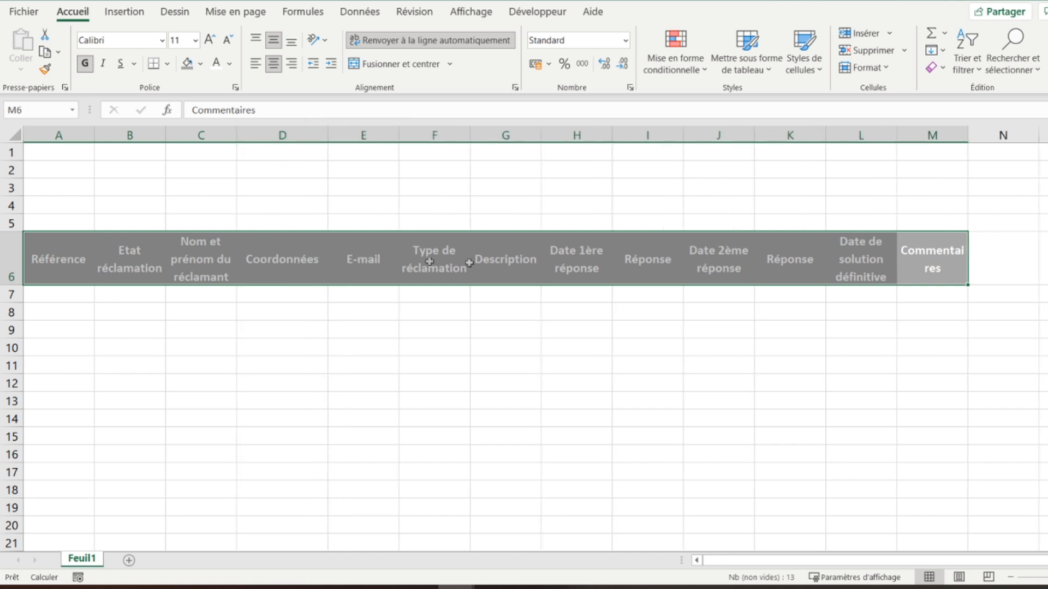
left_click_drag(968, 139, 994, 139)
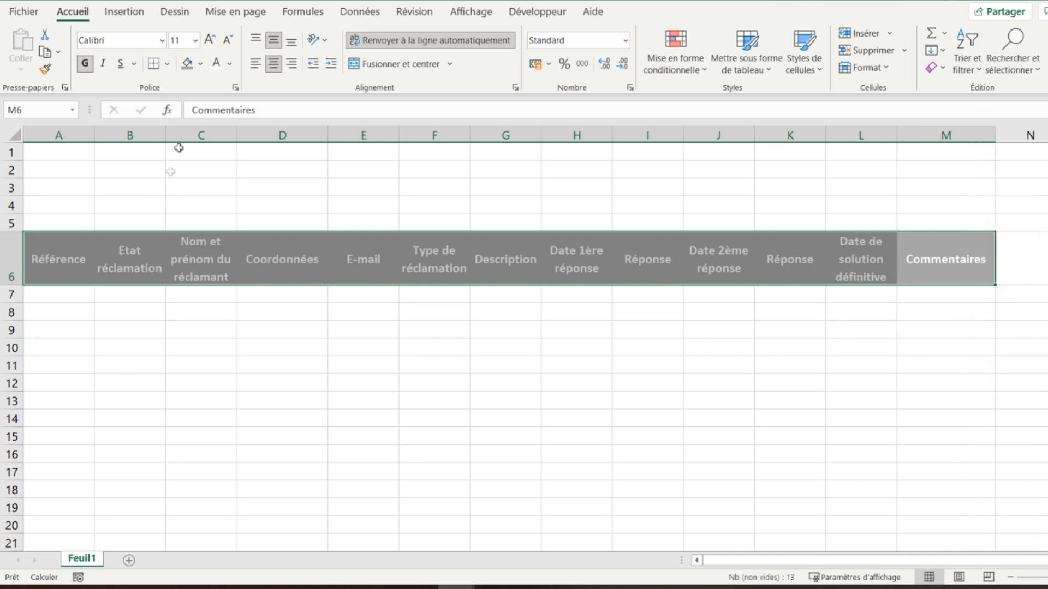
Give the header row A6:M6 a solid outline border and fine dotted vertical lines between its cells
left_click(168, 65)
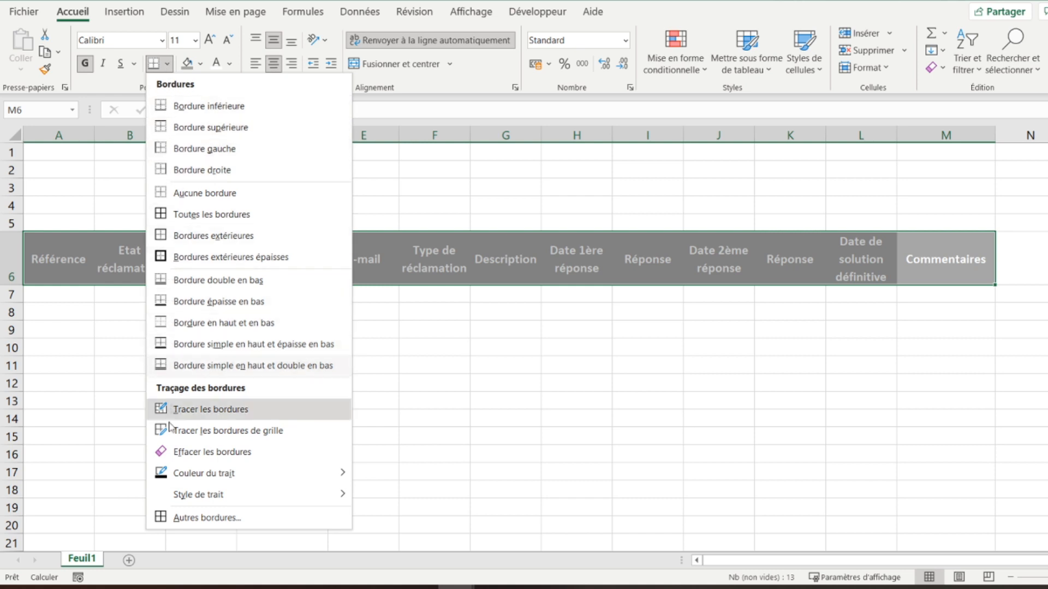
left_click(191, 518)
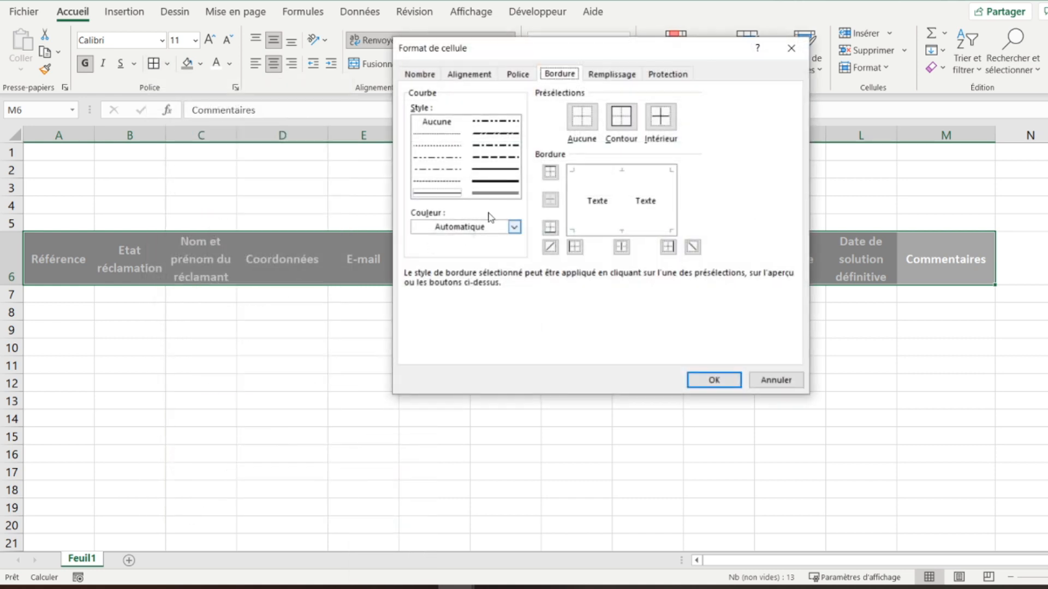
left_click(624, 120)
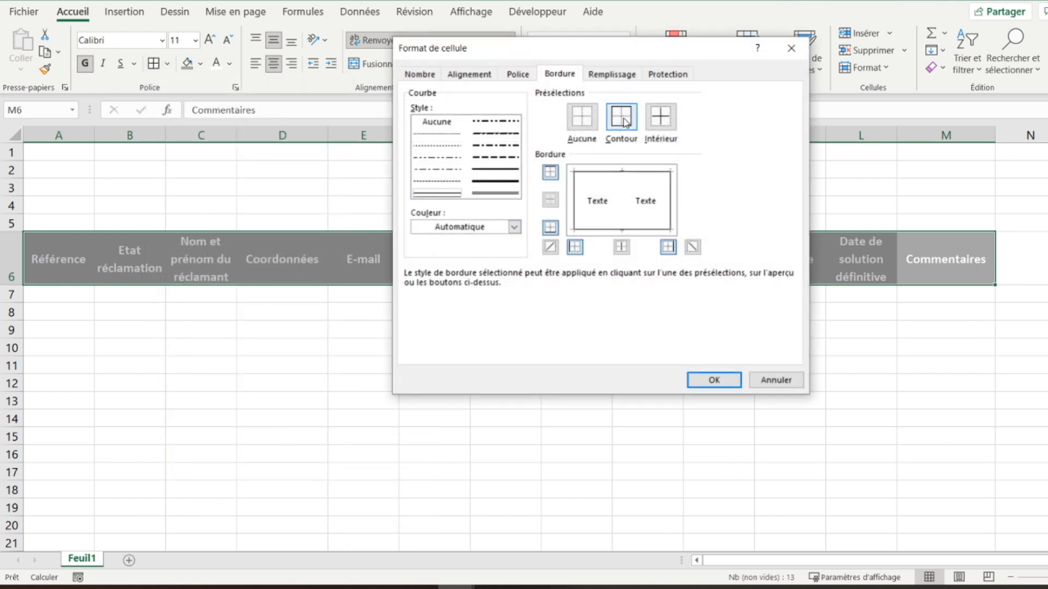
left_click(443, 134)
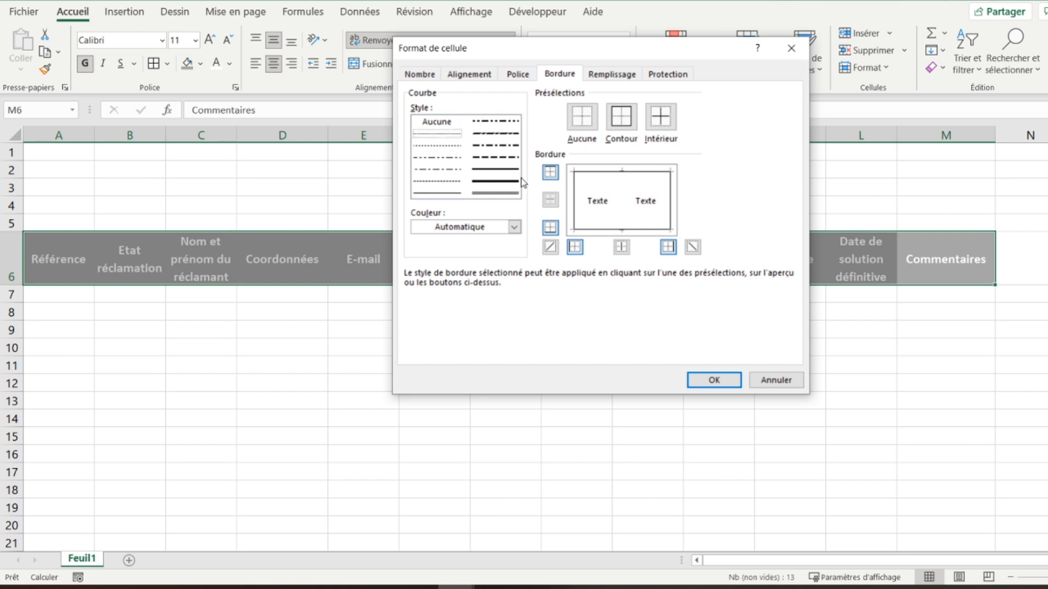
left_click(623, 194)
left_click(705, 381)
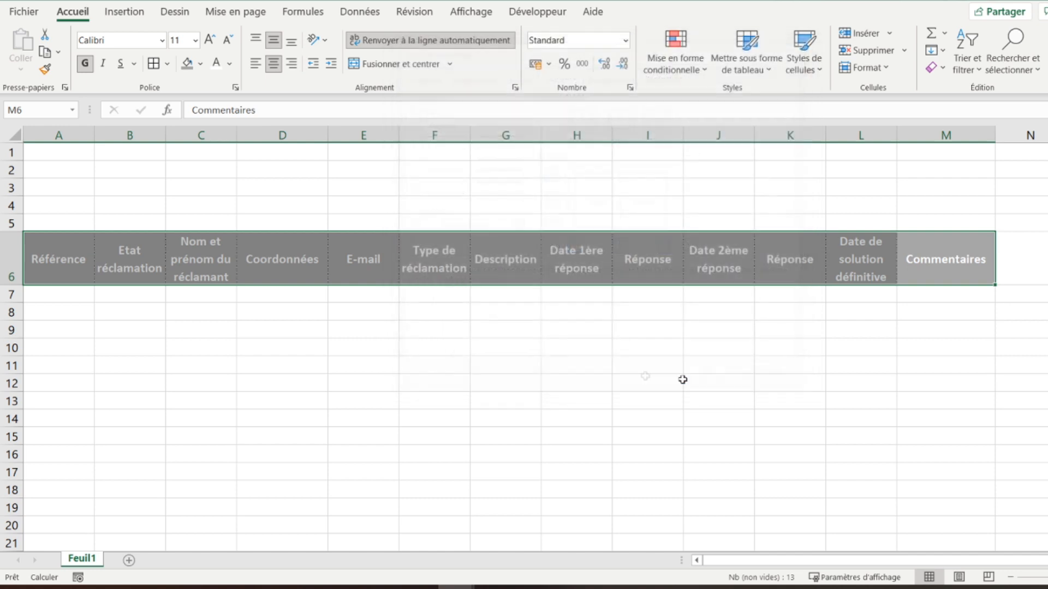
Apply a solid outline and fine dotted inner borders to the table body, columns A to M from row 7 down
left_click(52, 298)
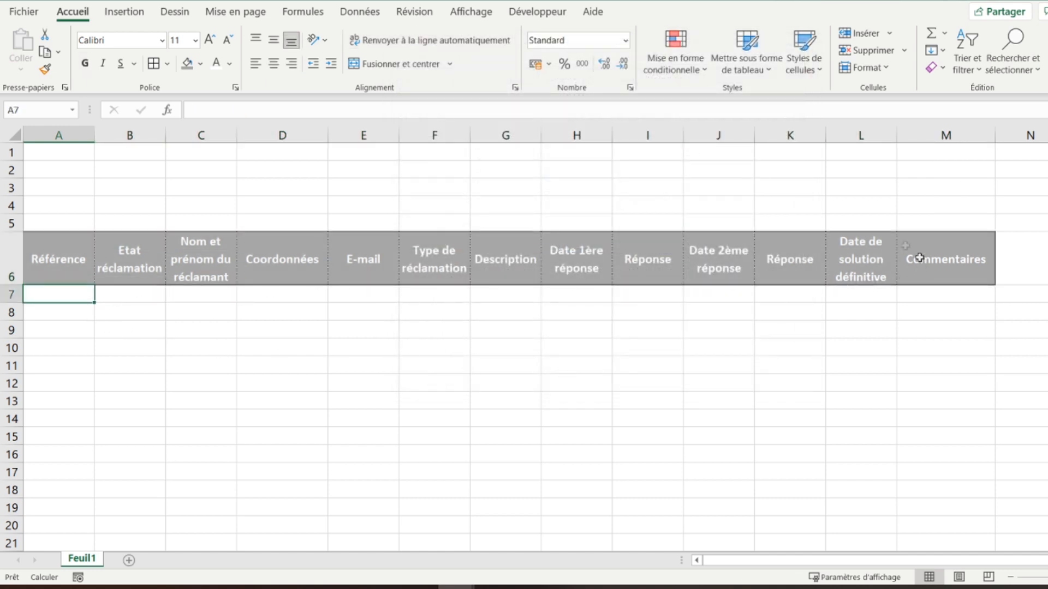
left_click_drag(76, 296, 951, 224)
scroll(821, 237, "up", 10)
scroll(820, 239, "up", 12)
scroll(821, 239, "up", 10)
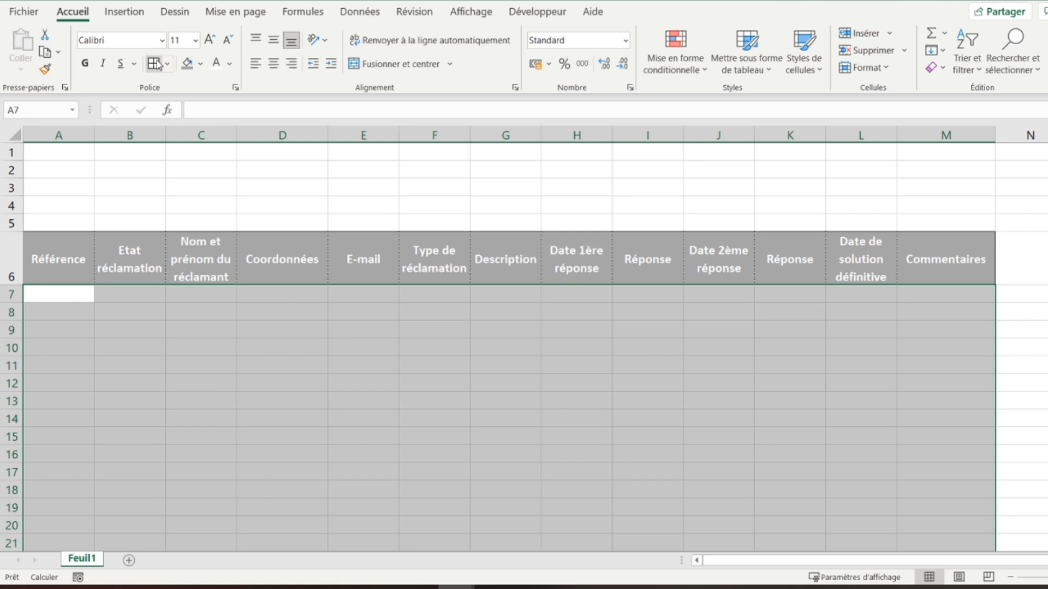
key("ctrl+1")
left_click(574, 188)
left_click(594, 228)
left_click(671, 211)
left_click(445, 136)
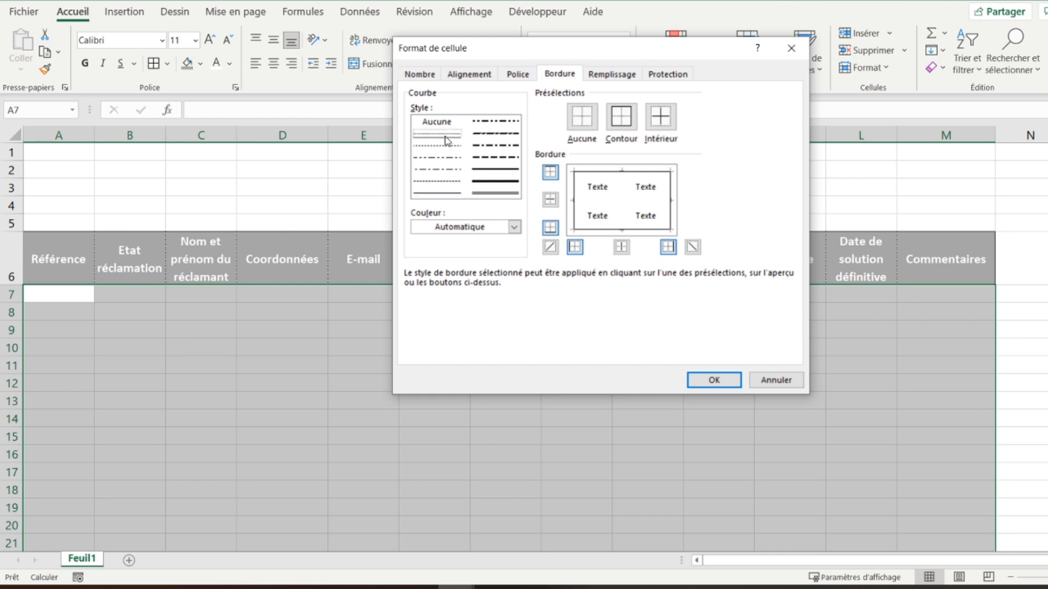
left_click(591, 200)
left_click(625, 197)
left_click(715, 380)
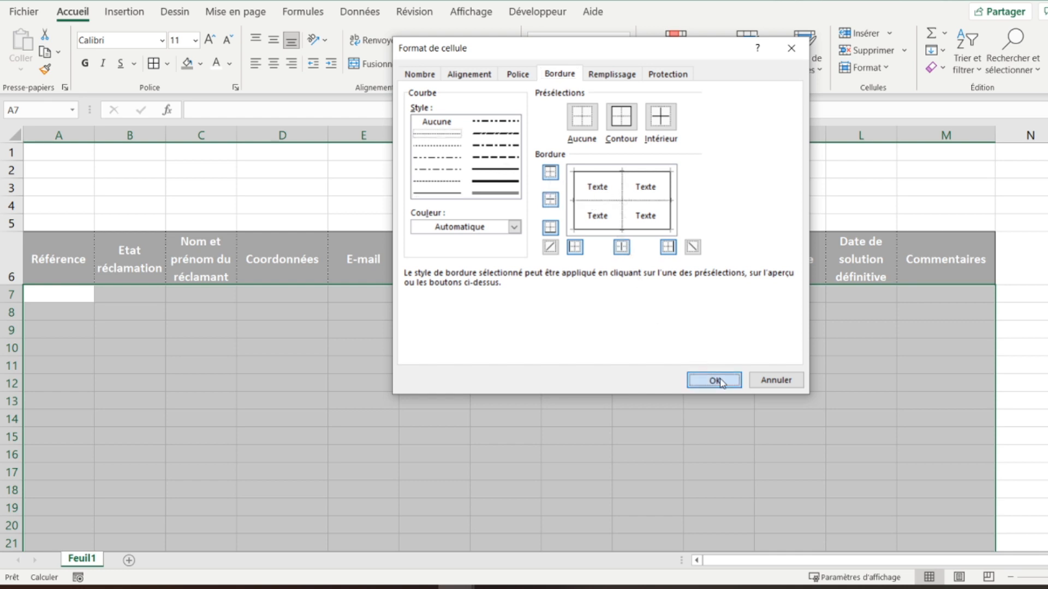
Hide the gridlines on the complaint table sheet
left_click(61, 158)
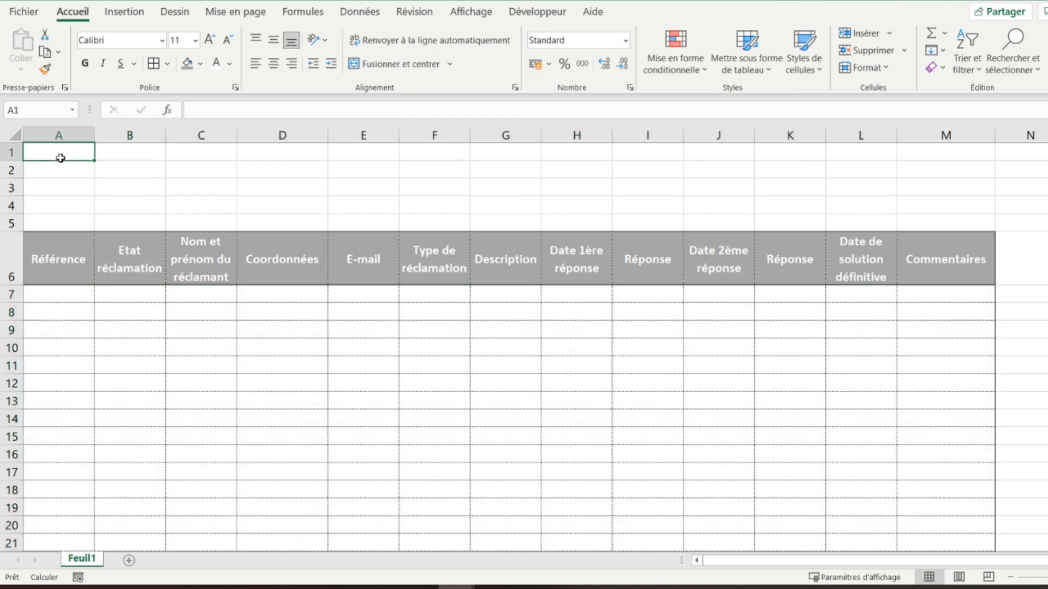
left_click(471, 12)
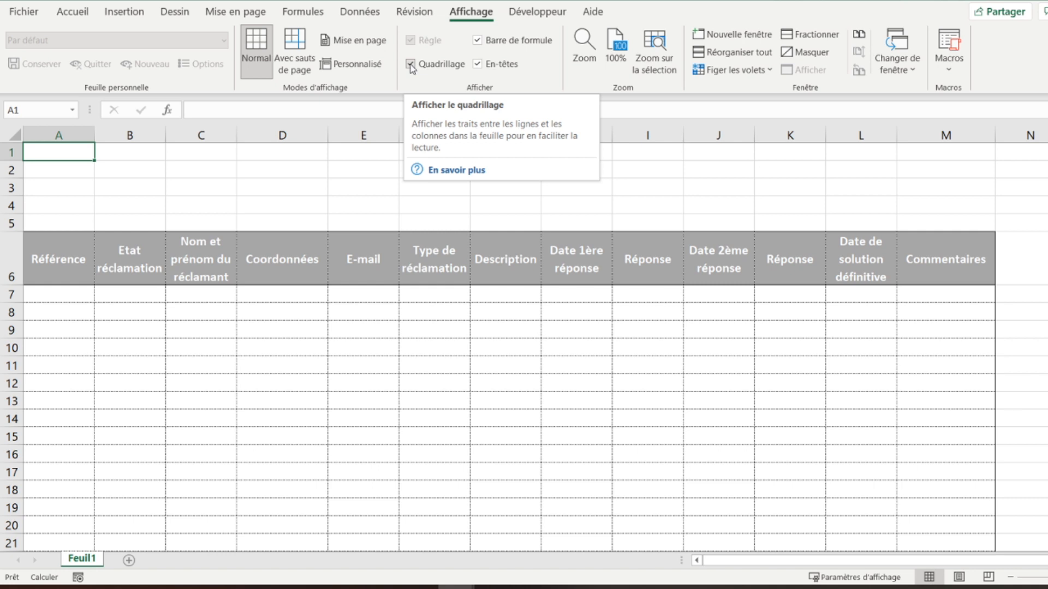
left_click(410, 65)
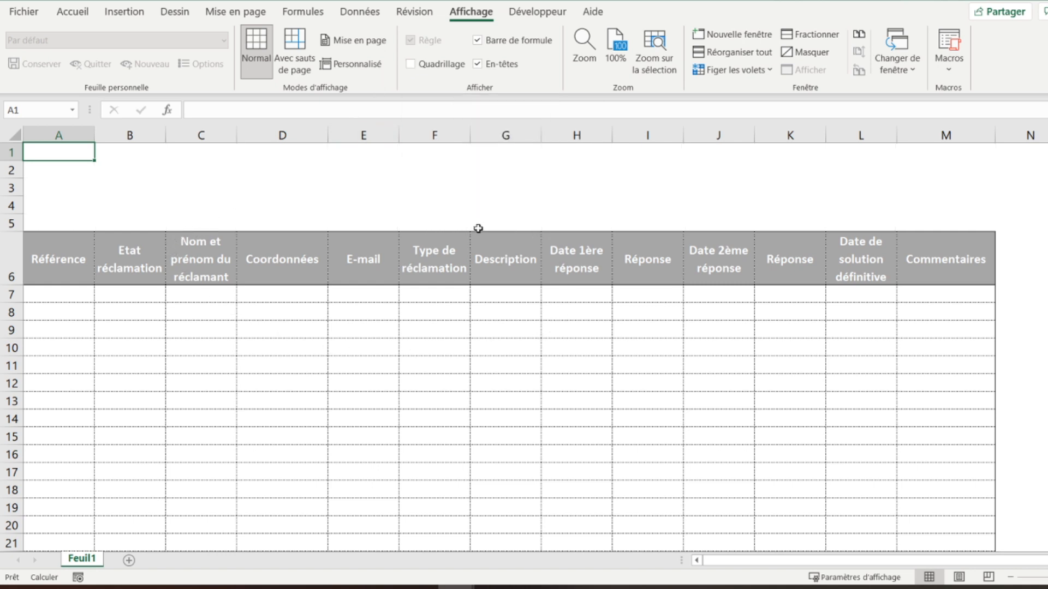
Rename the sheet Feuil1 as "Base de données"
double_click(79, 559)
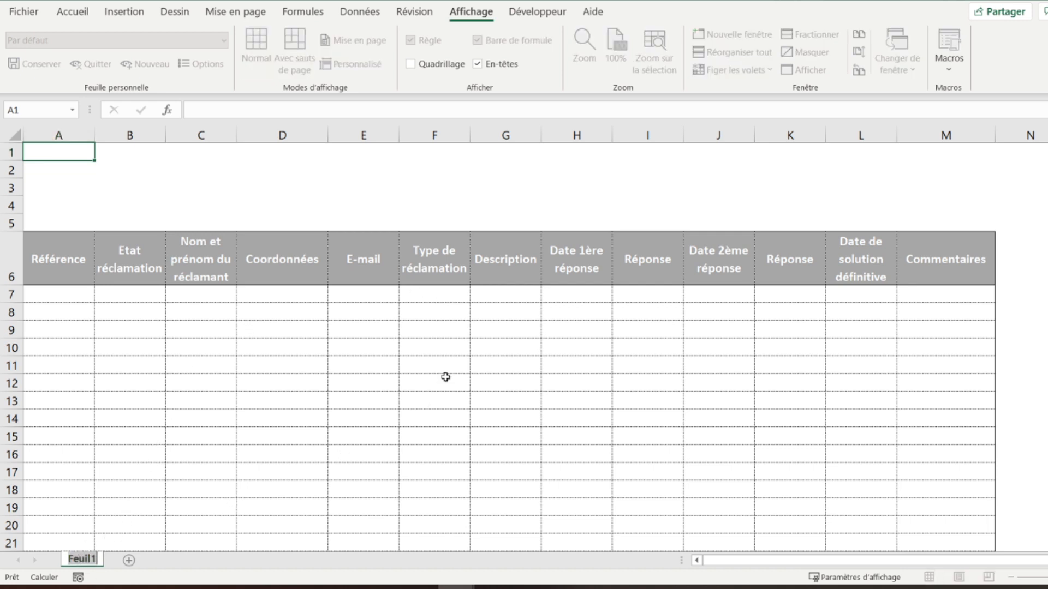
type("B")
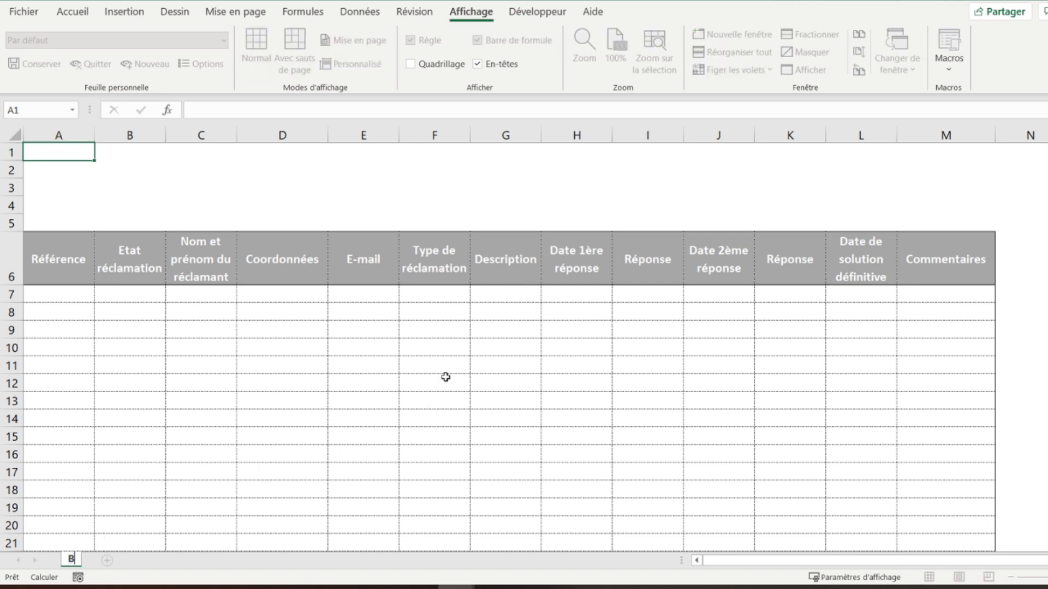
type("ase de données")
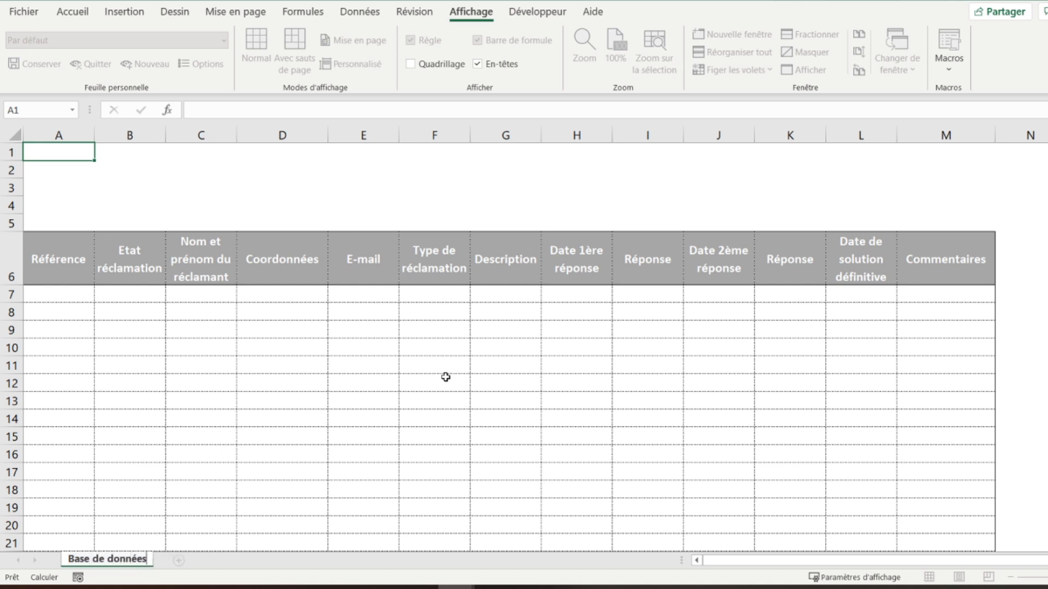
key("Return")
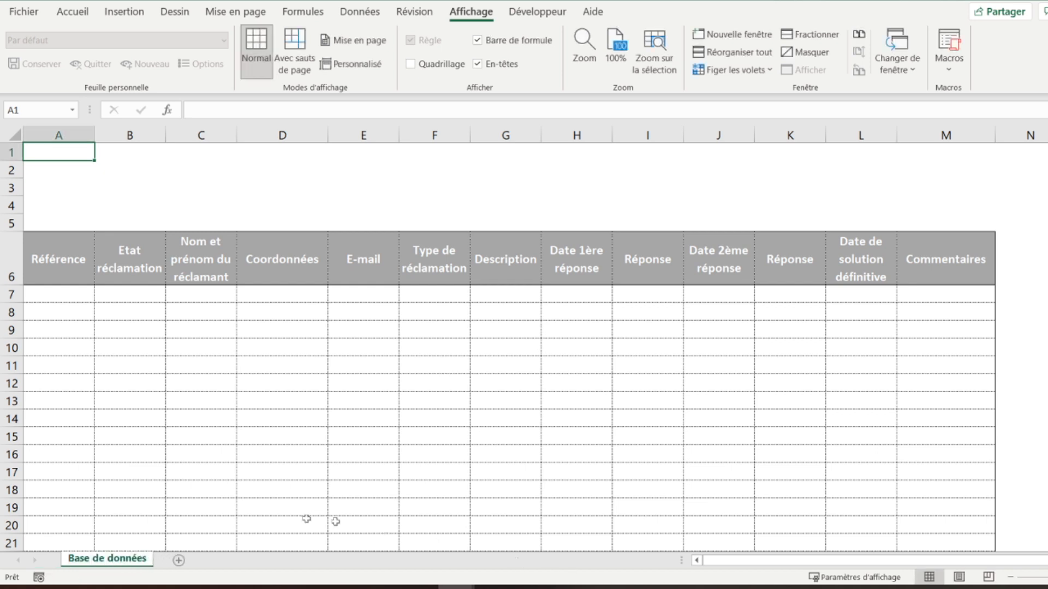
Add a new worksheet and name it "Résultat"
left_click(178, 561)
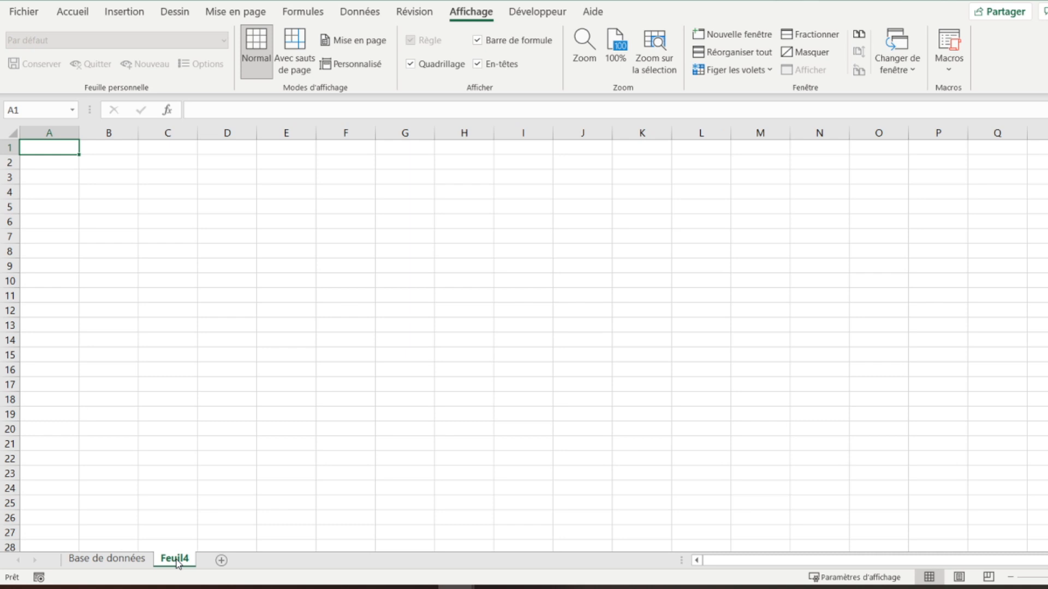
double_click(177, 561)
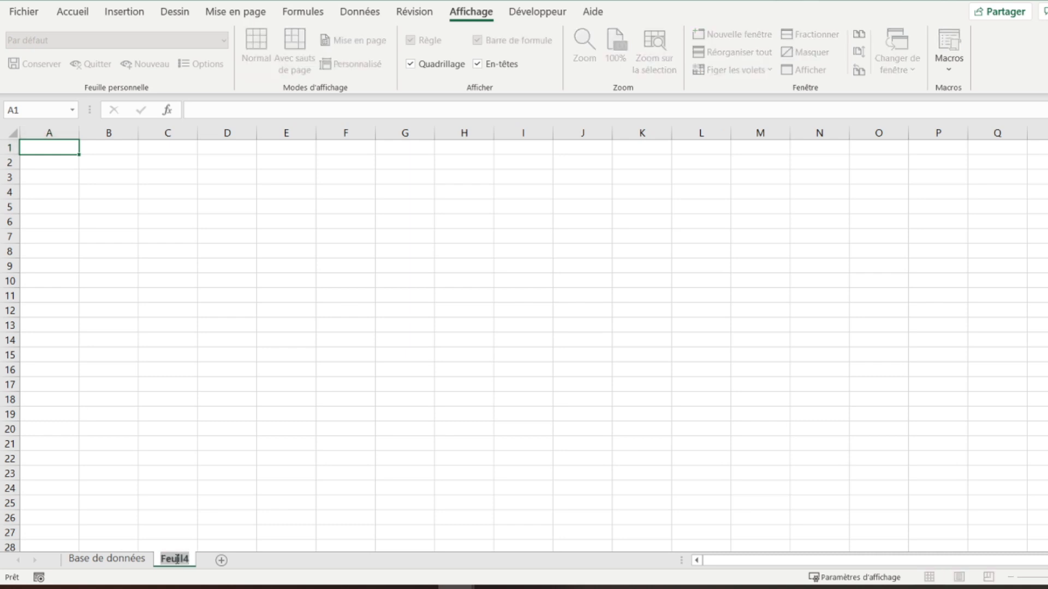
type("Résultat")
key("Return")
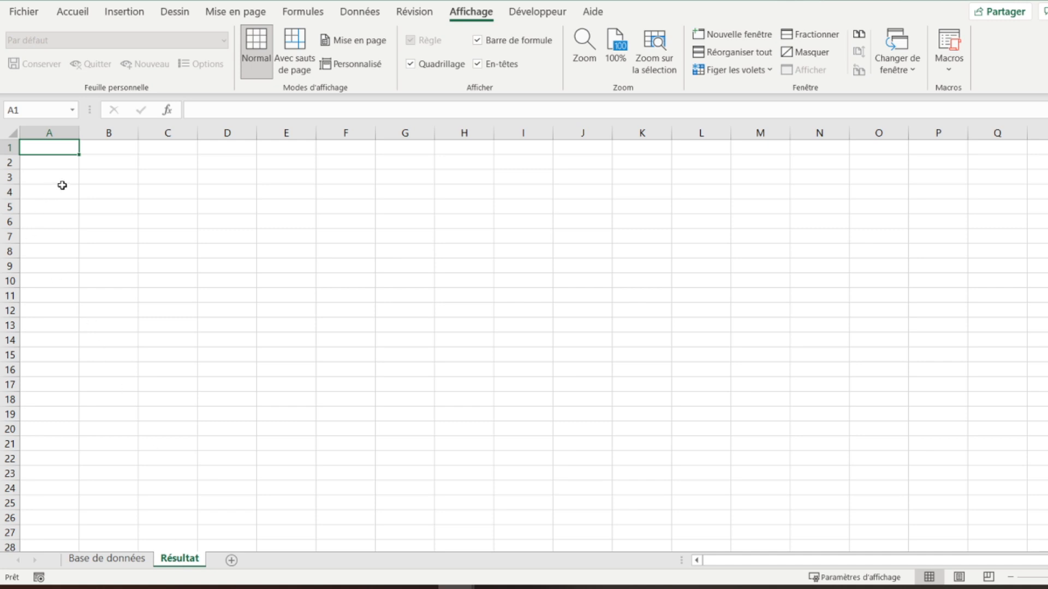
Enter the title "Gestionnaire de réclamations" in A1 of the Résultat sheet
type("Gestionnaire de")
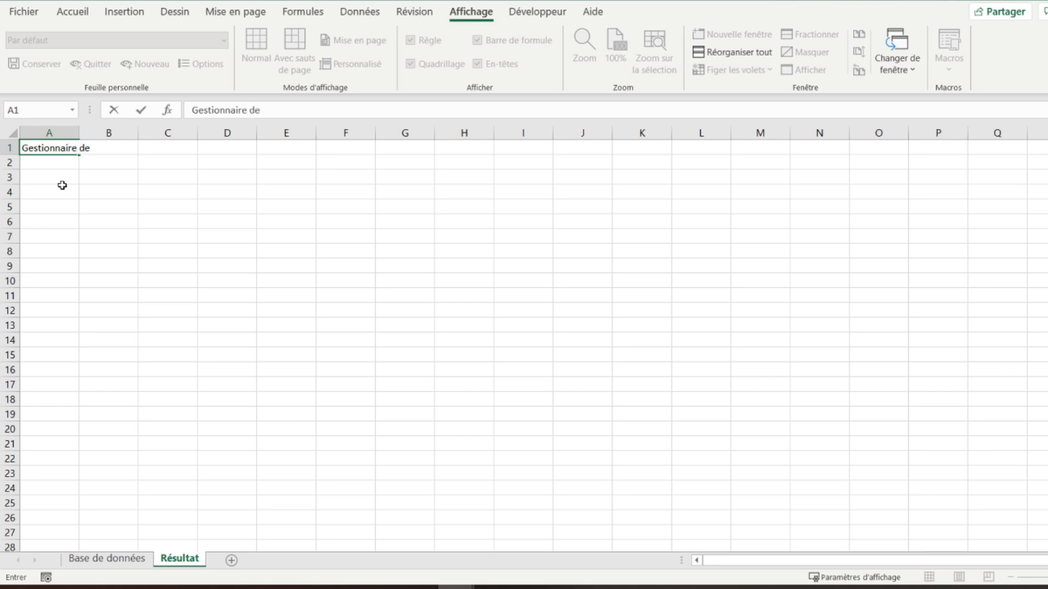
type(" réclama")
key("Return")
key("Up")
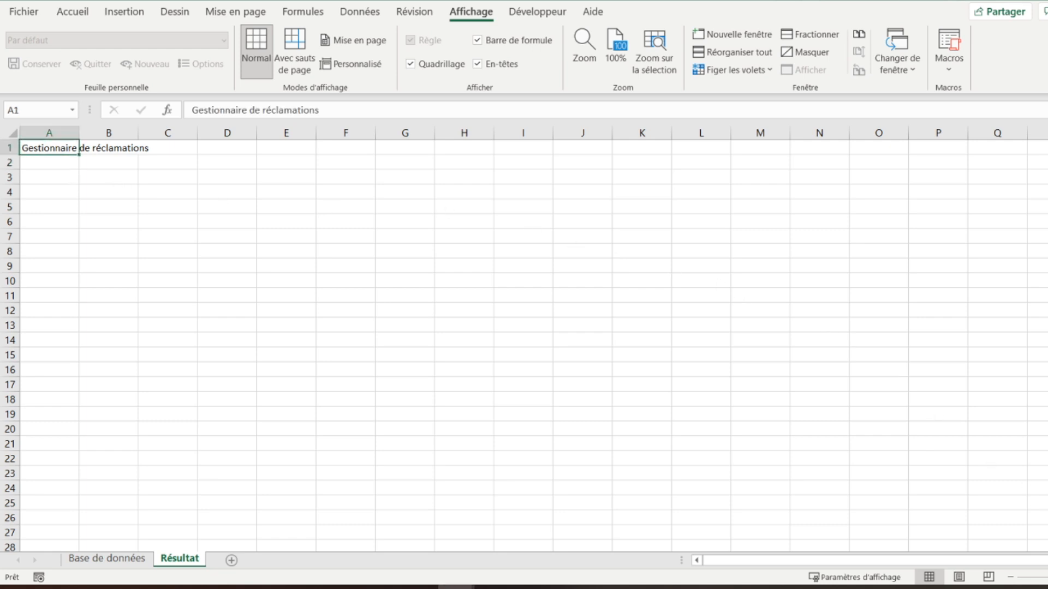
Format the title in A1 as bold italic at font size 14
scroll(523, 338, "up", 3)
scroll(136, 180, "up", 2)
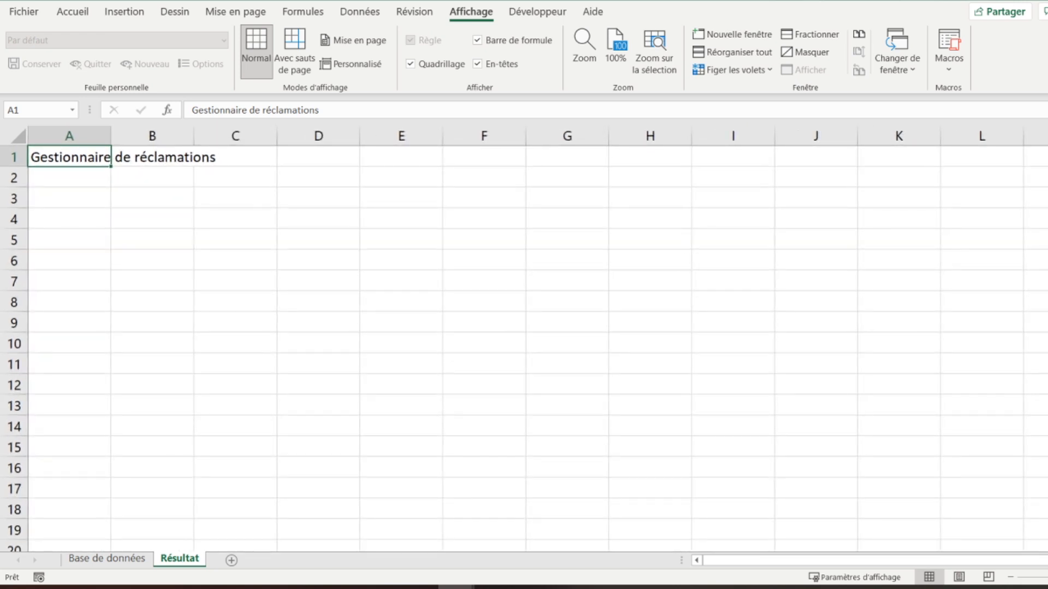
left_click(69, 12)
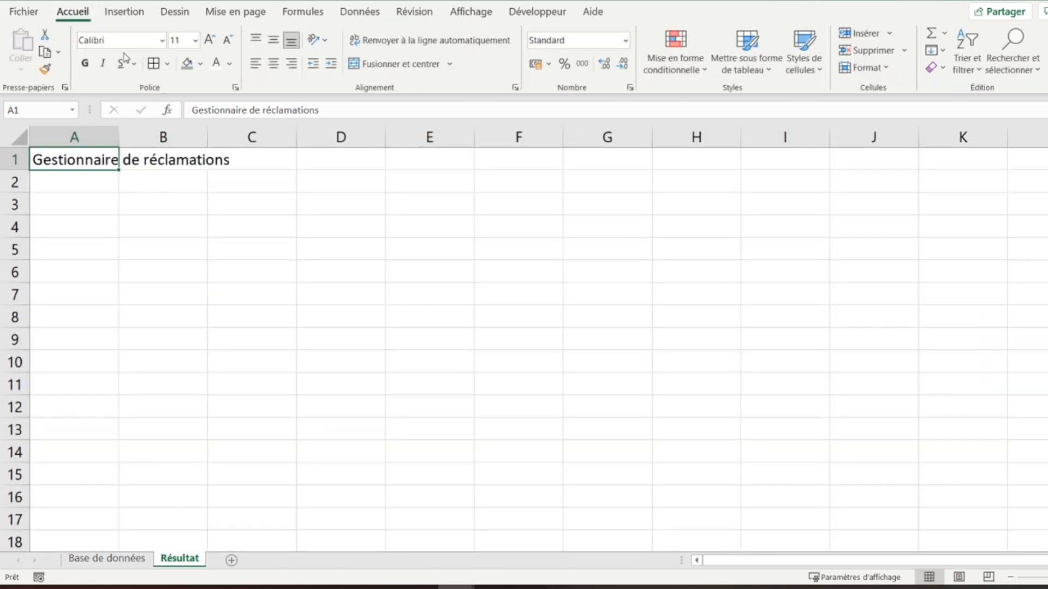
left_click(86, 64)
left_click(209, 39)
left_click(210, 39)
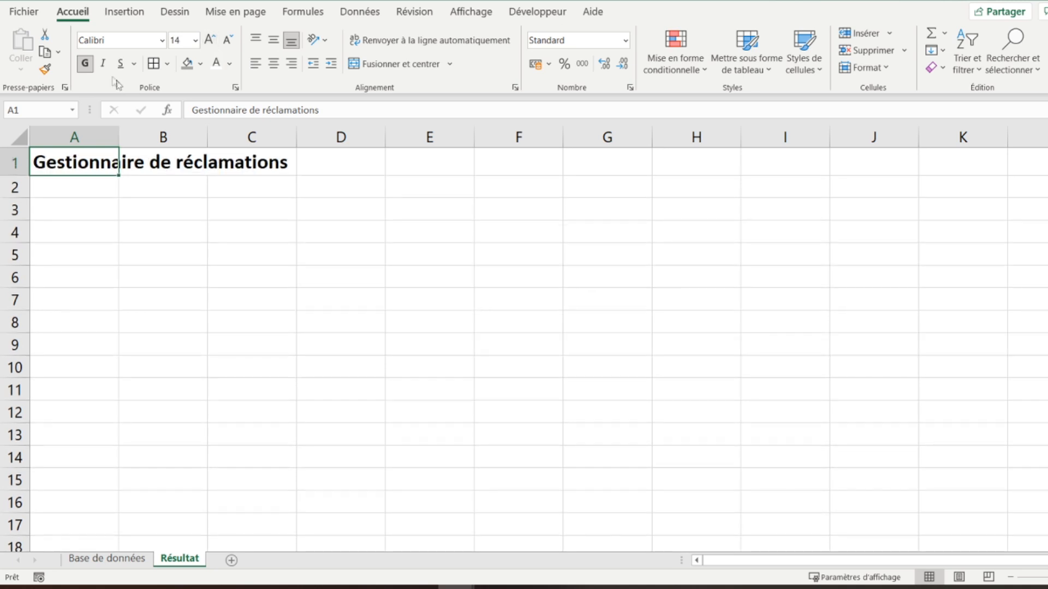
left_click(102, 64)
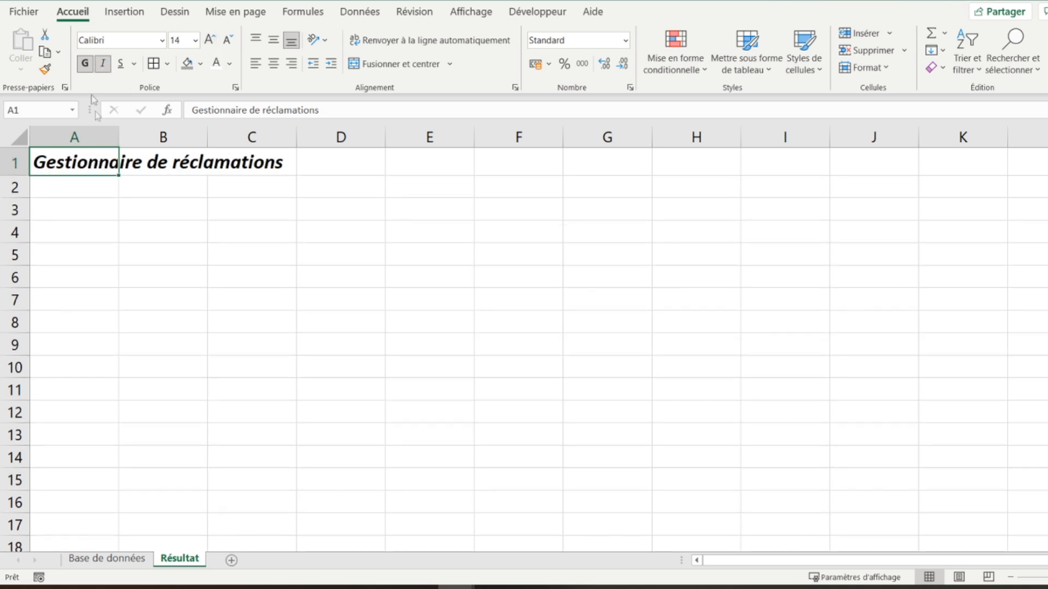
Enter the label "Date :" in A3
left_click(99, 213)
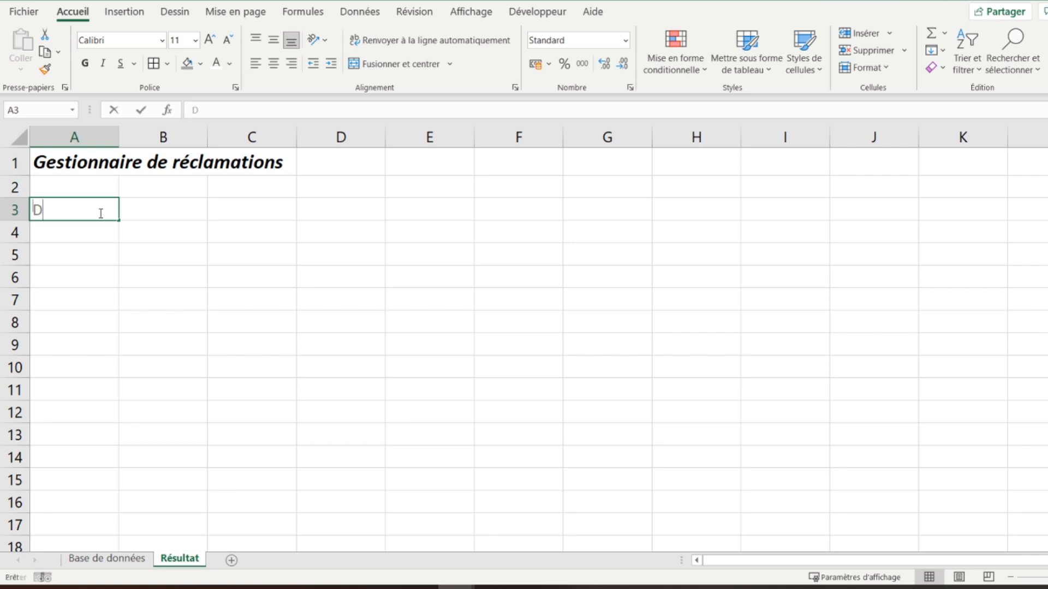
type("Date :")
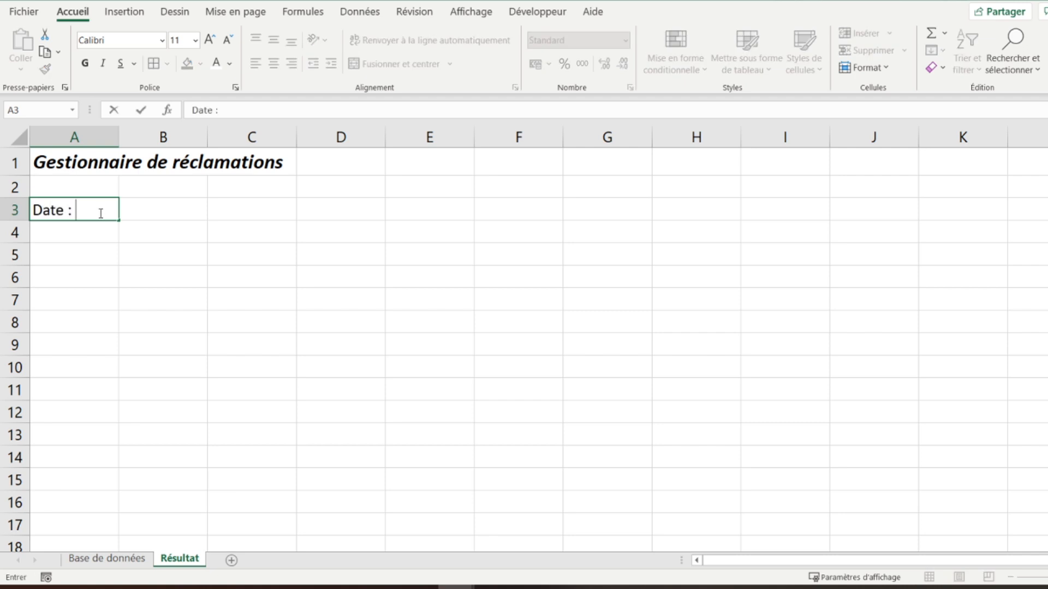
key("Return")
left_click(100, 212)
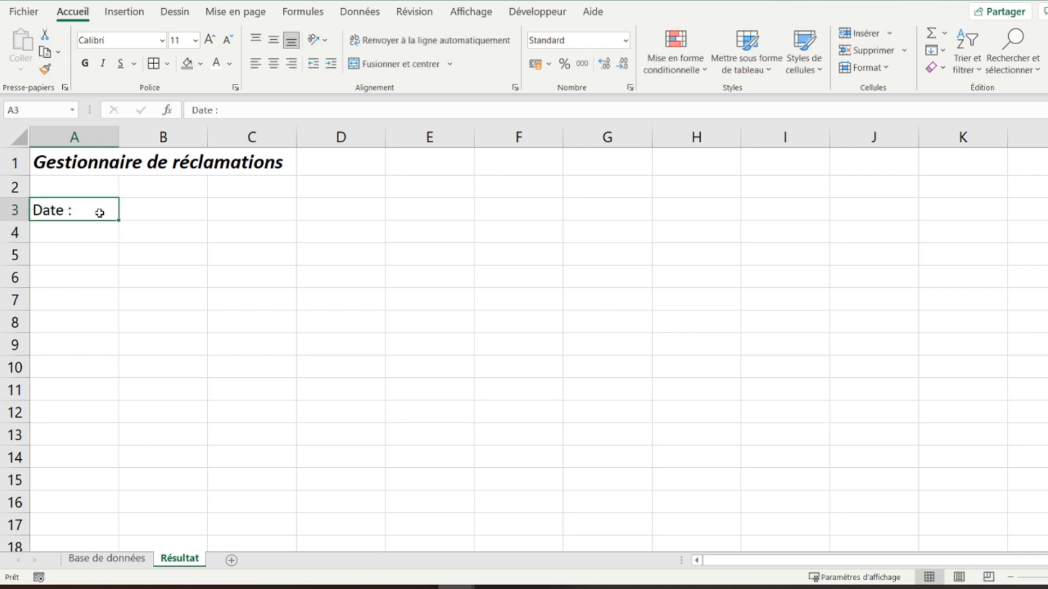
Right-align and bold the "Date :" label in A3, and enter today's date in B3 with =AUJOURDHUI()
left_click(292, 63)
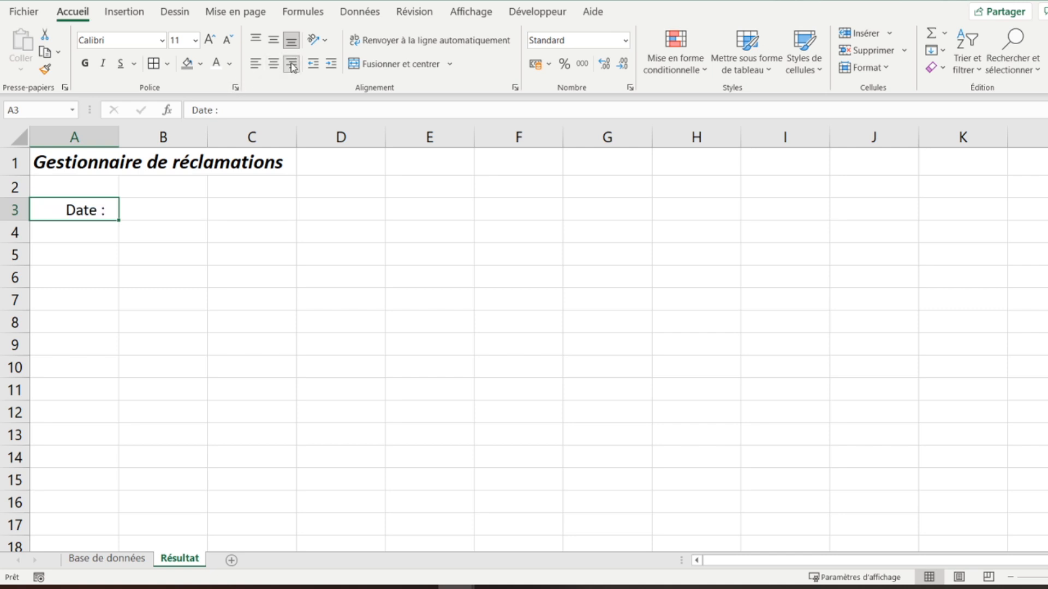
left_click(85, 63)
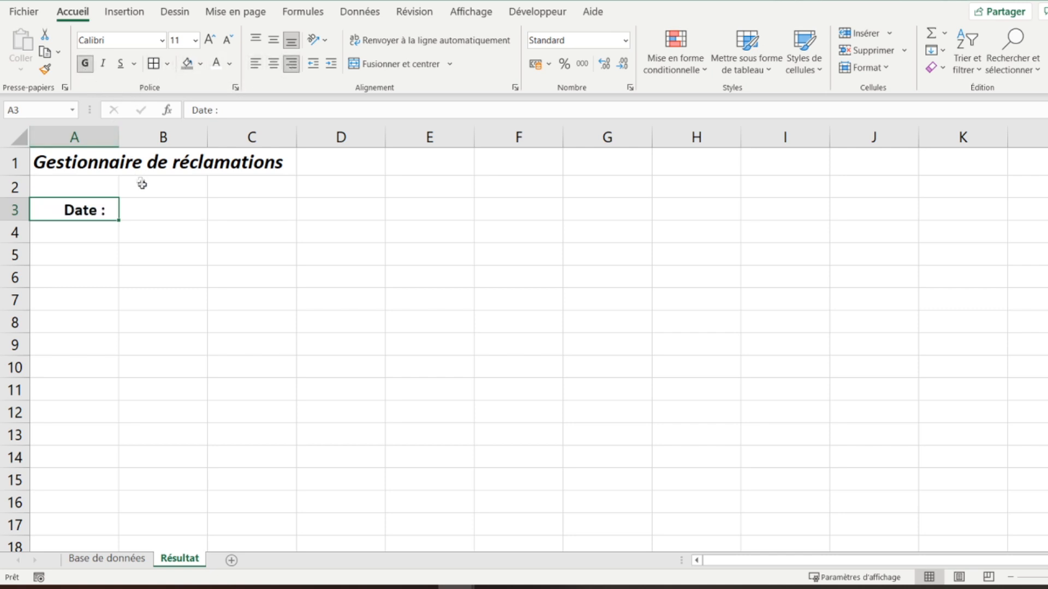
left_click(166, 209)
type("=aujourd")
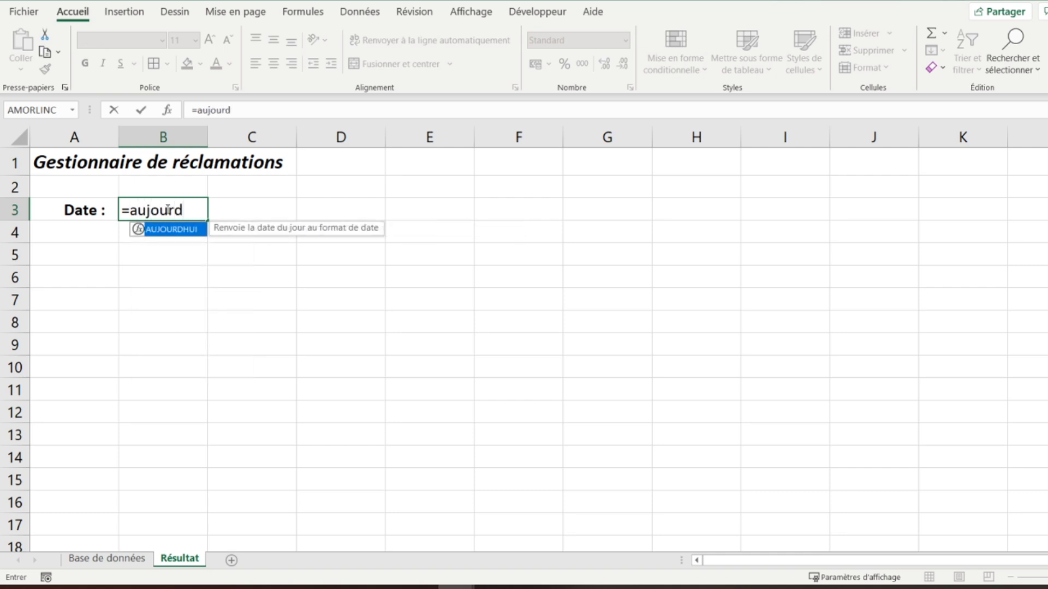
type("hui")
double_click(163, 229)
key("Return")
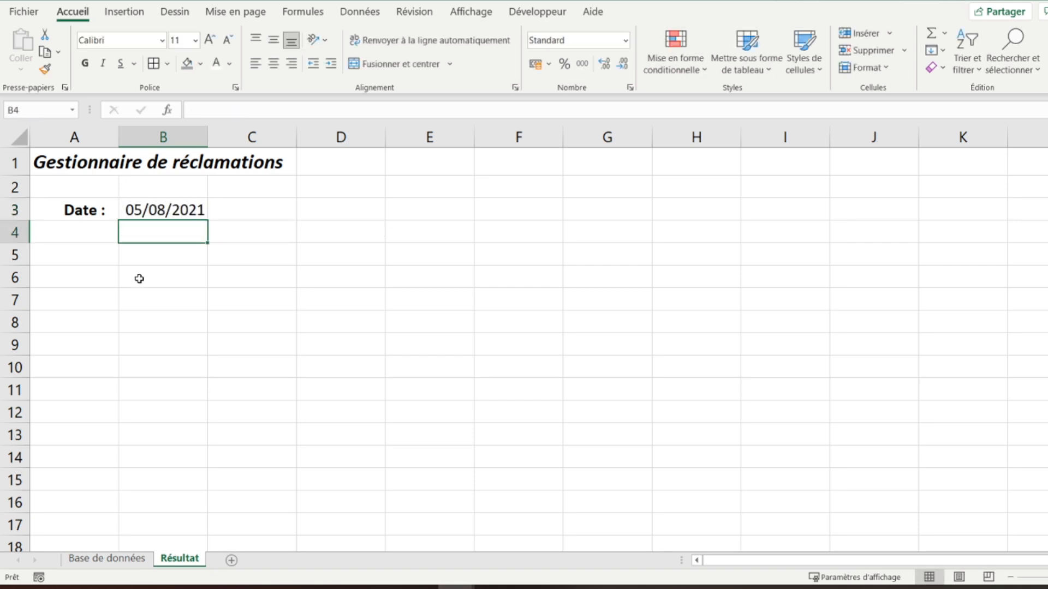
Enter the heading "Etat des réclamations" in A6
left_click(93, 258)
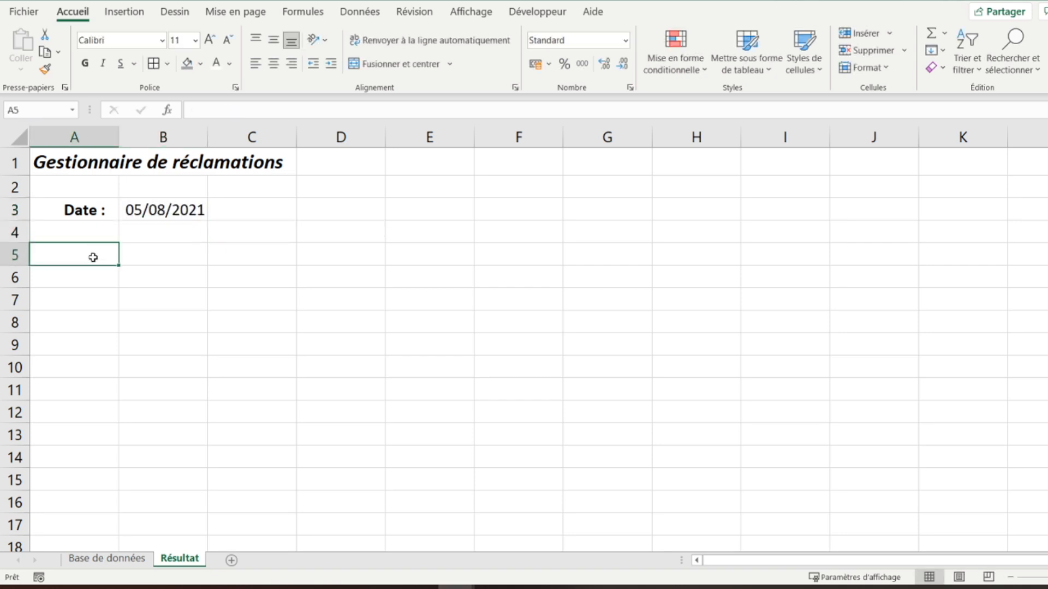
left_click(88, 276)
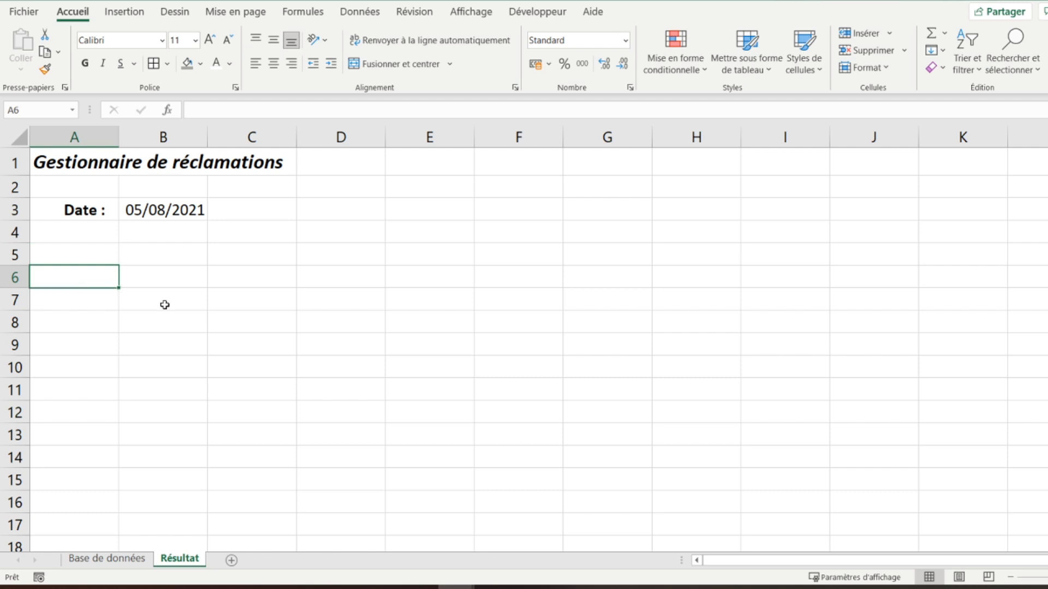
type("Etat des")
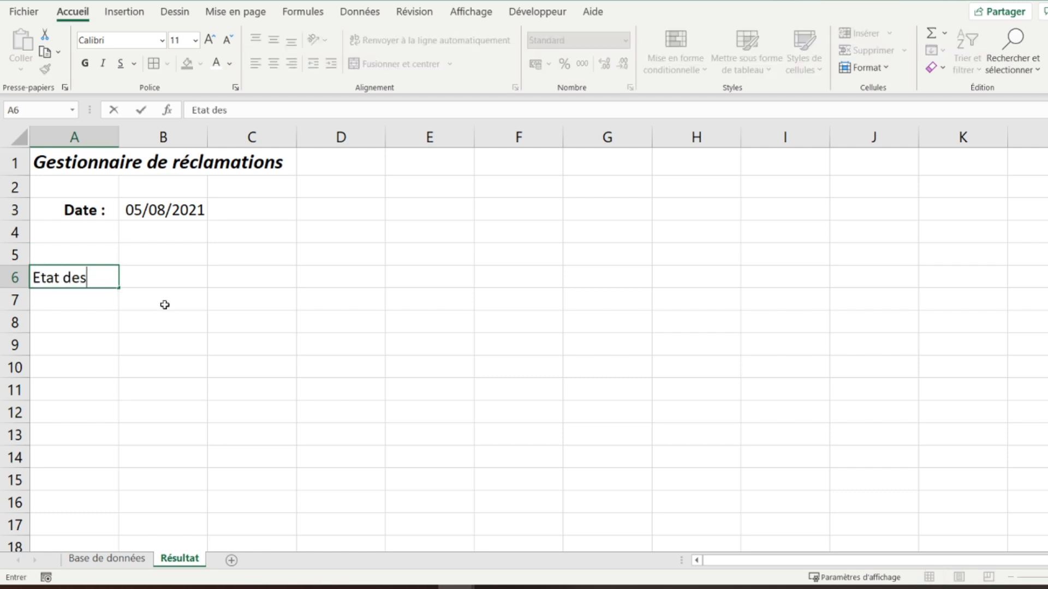
type(" réclamations")
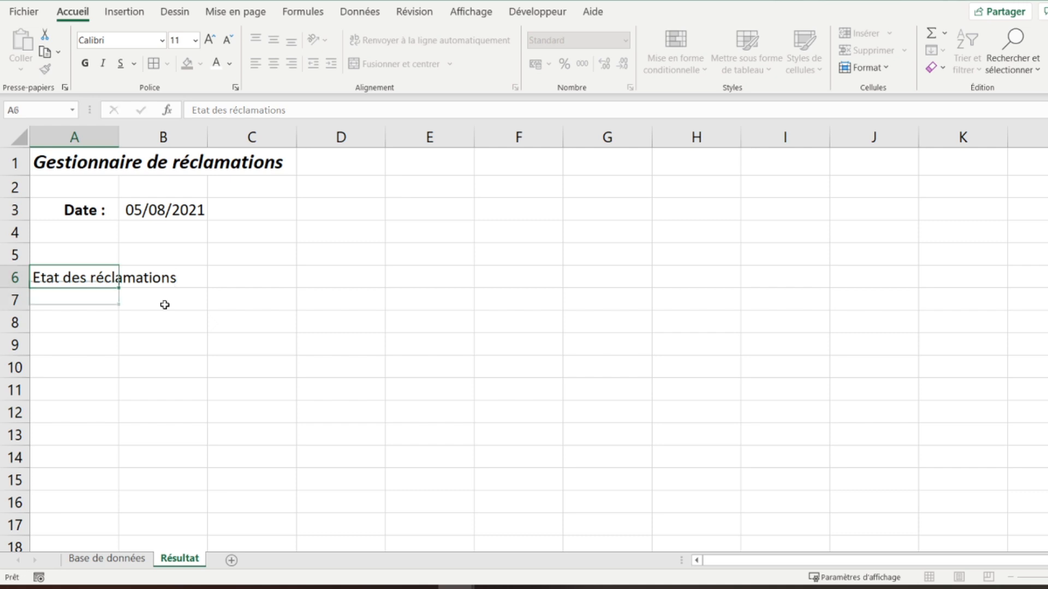
key("Return")
Merge and centre the heading across A6:C6, and give it a grey fill with bold text
key("Up")
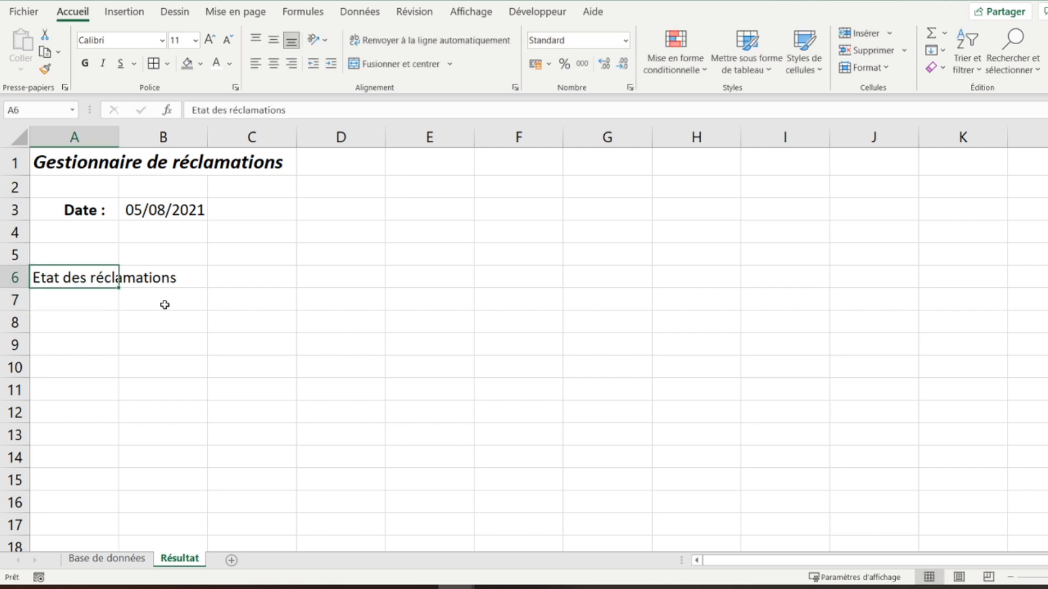
key("shift+Right")
key("shift+Right")
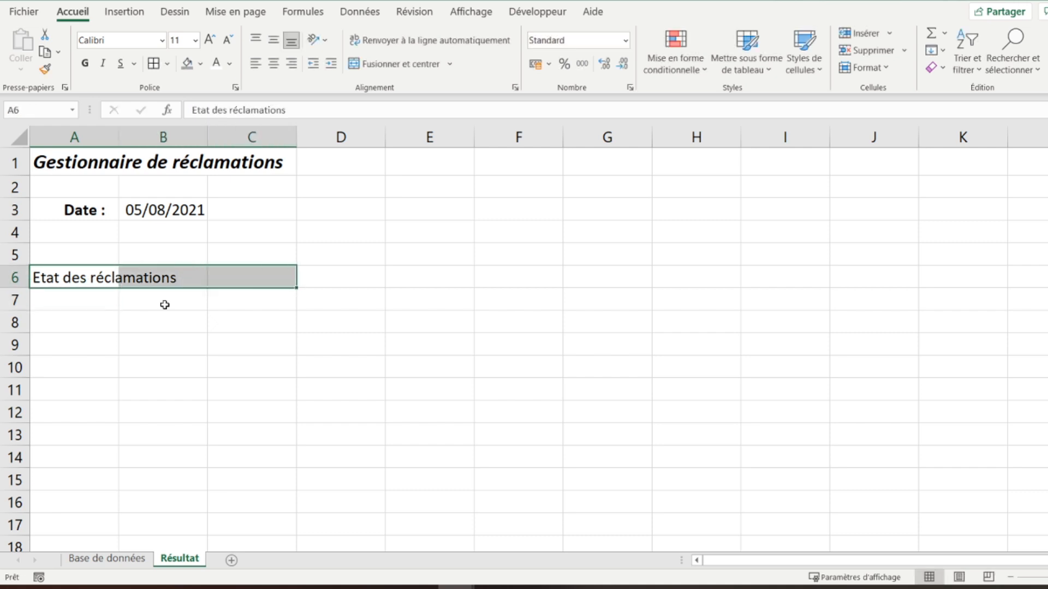
left_click(418, 64)
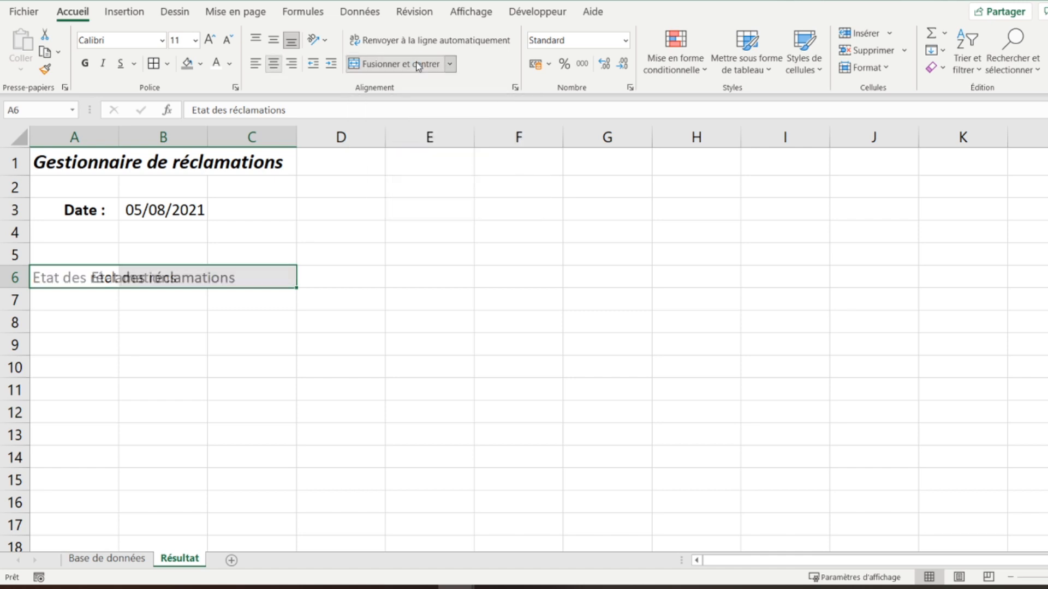
left_click(187, 64)
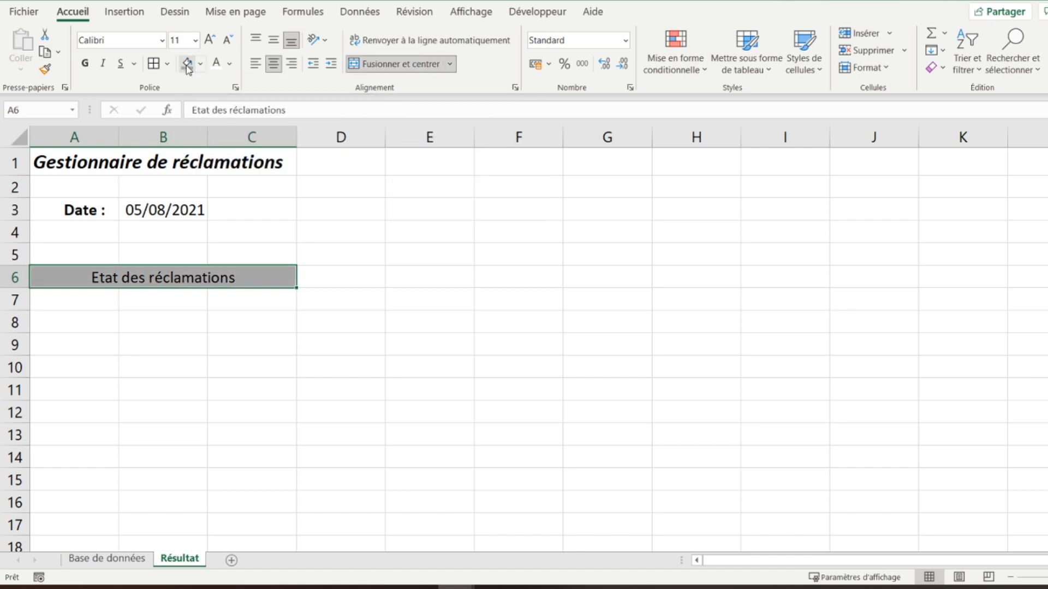
left_click(85, 64)
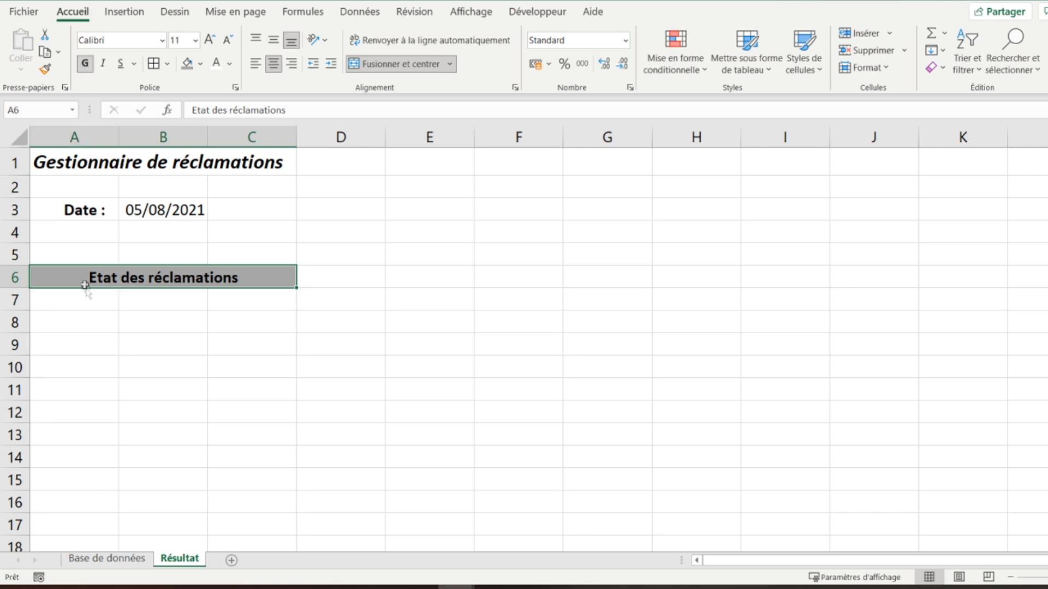
Apply an outline border to the merged heading "Etat des réclamations"
left_click(154, 65)
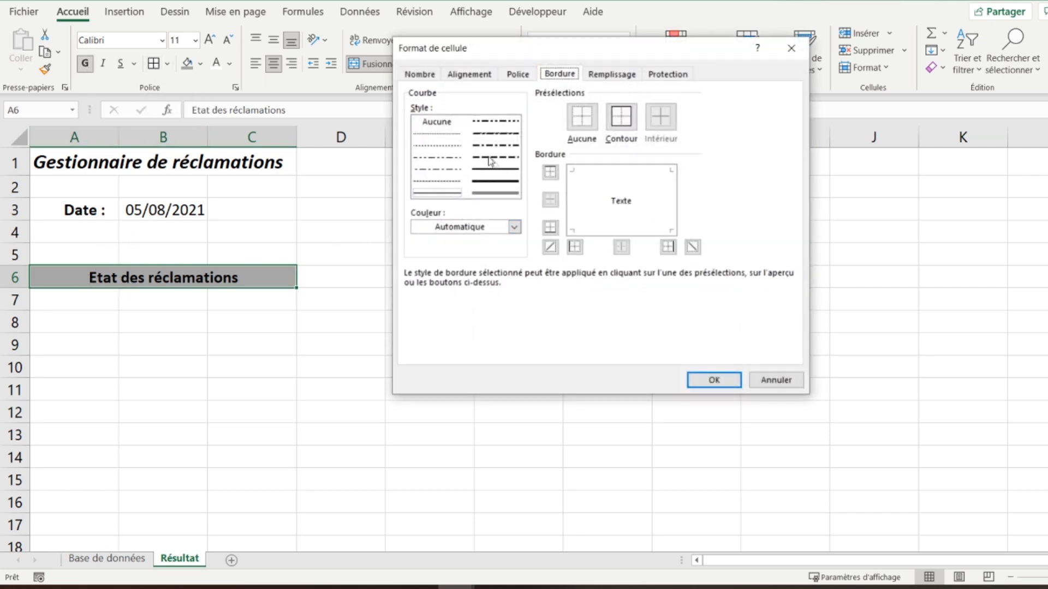
left_click(621, 116)
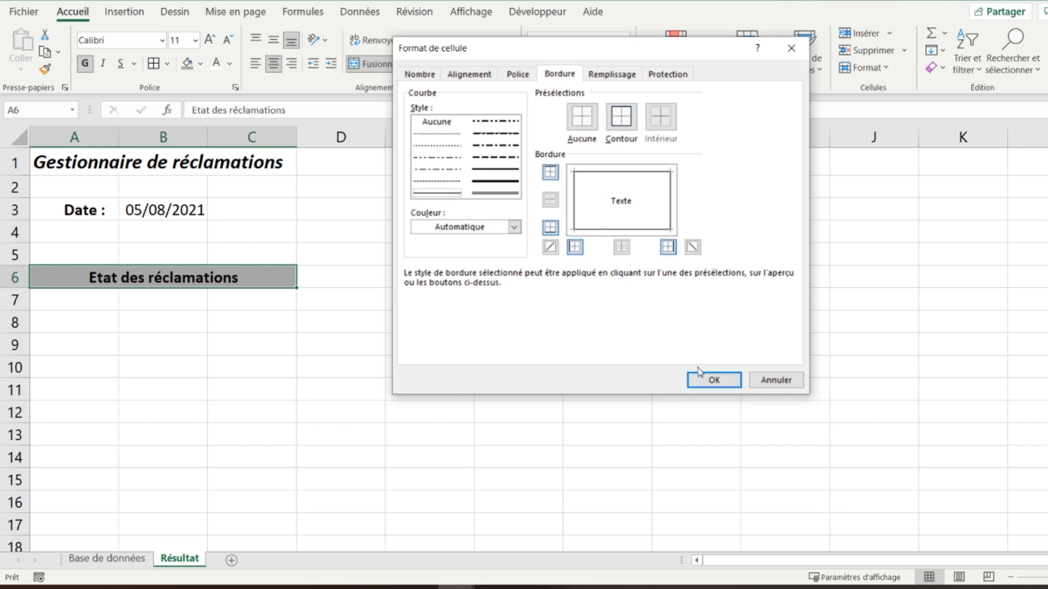
left_click(711, 380)
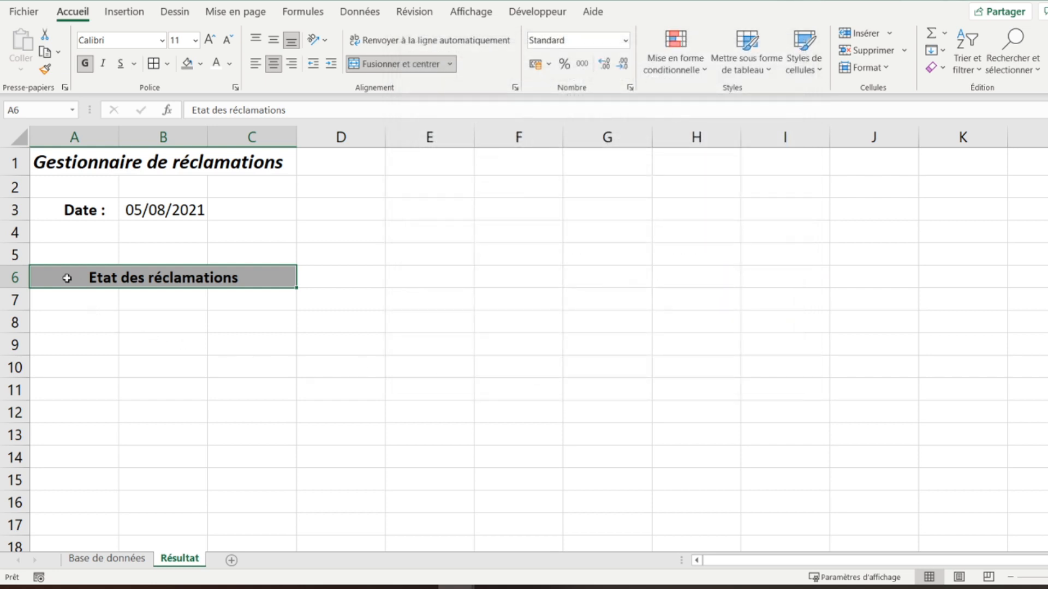
Enter the status labels "Résolue", "En cours" and "Litige" in A17, B17 and C17
left_click(50, 526)
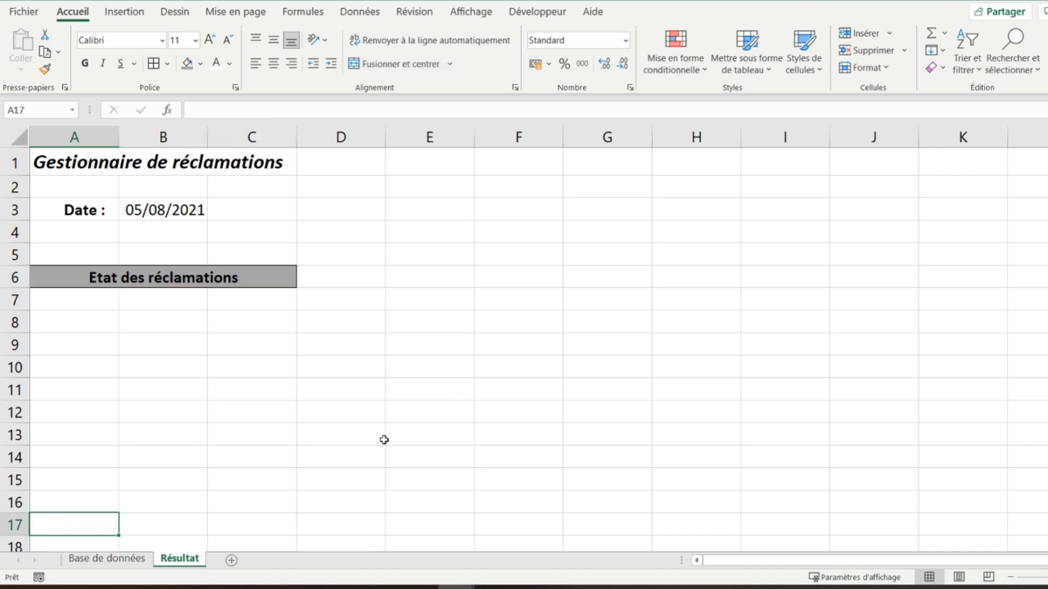
type("Ré")
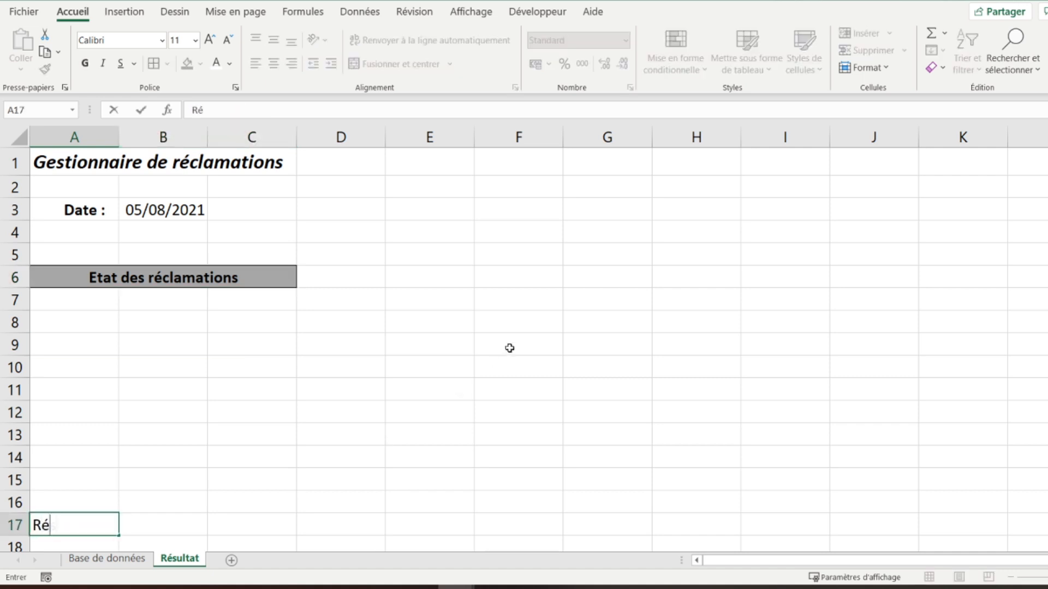
type("solue")
key("Tab")
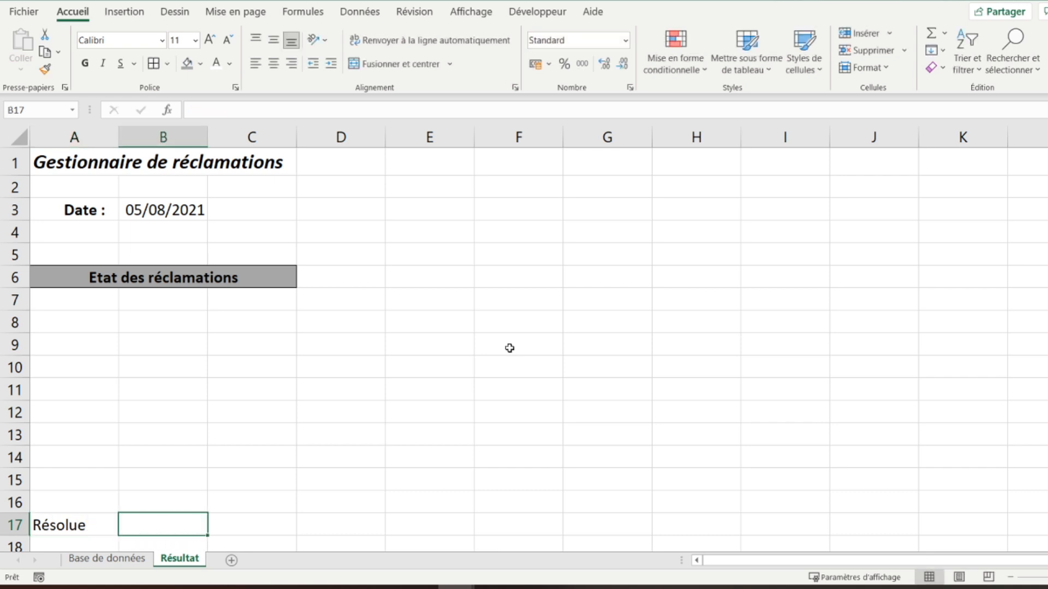
type("En cours")
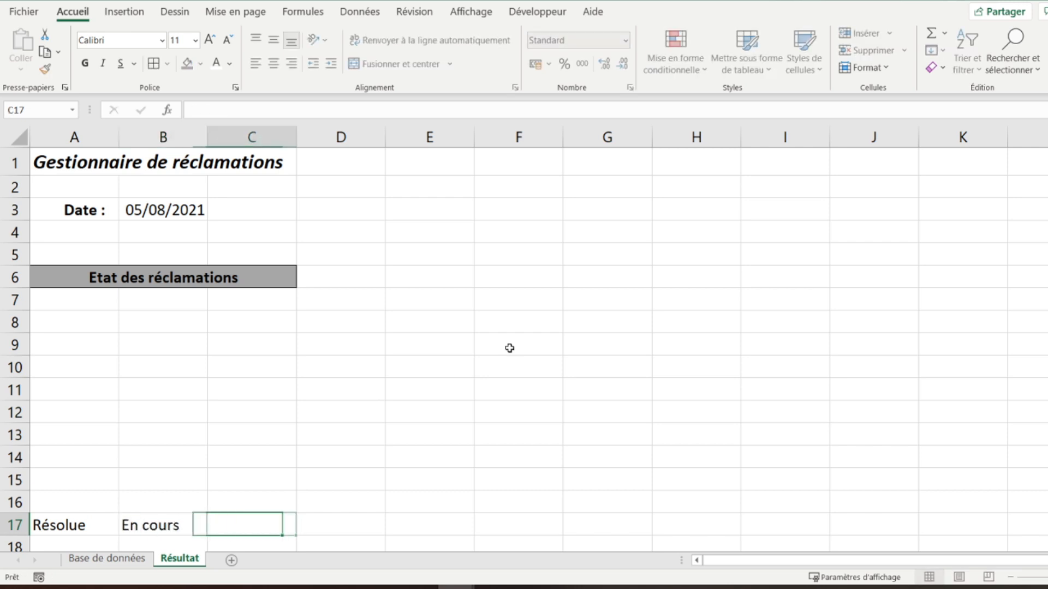
key("Tab")
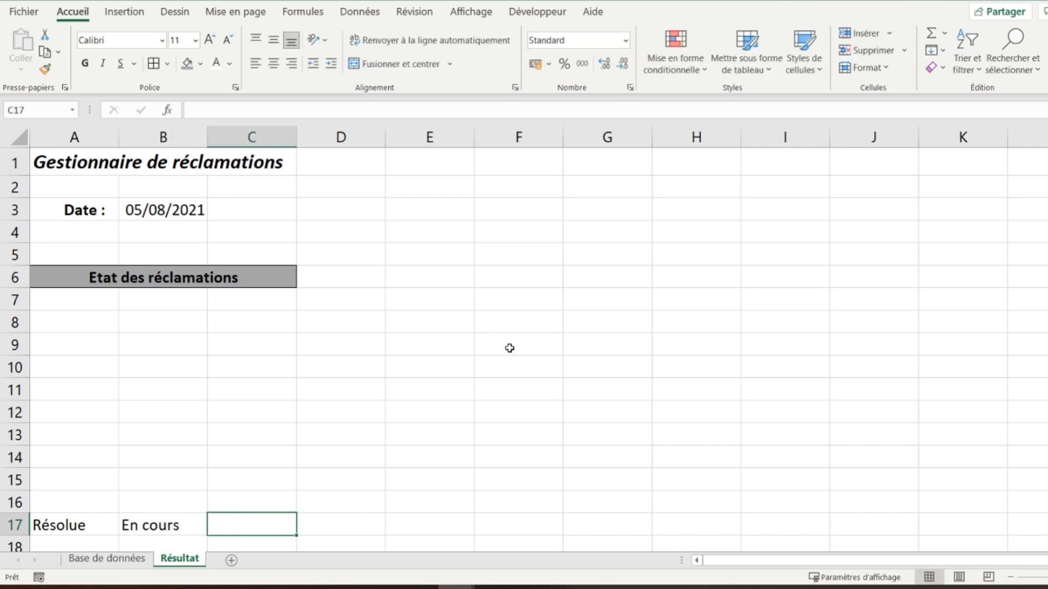
type("Litige")
key("Return")
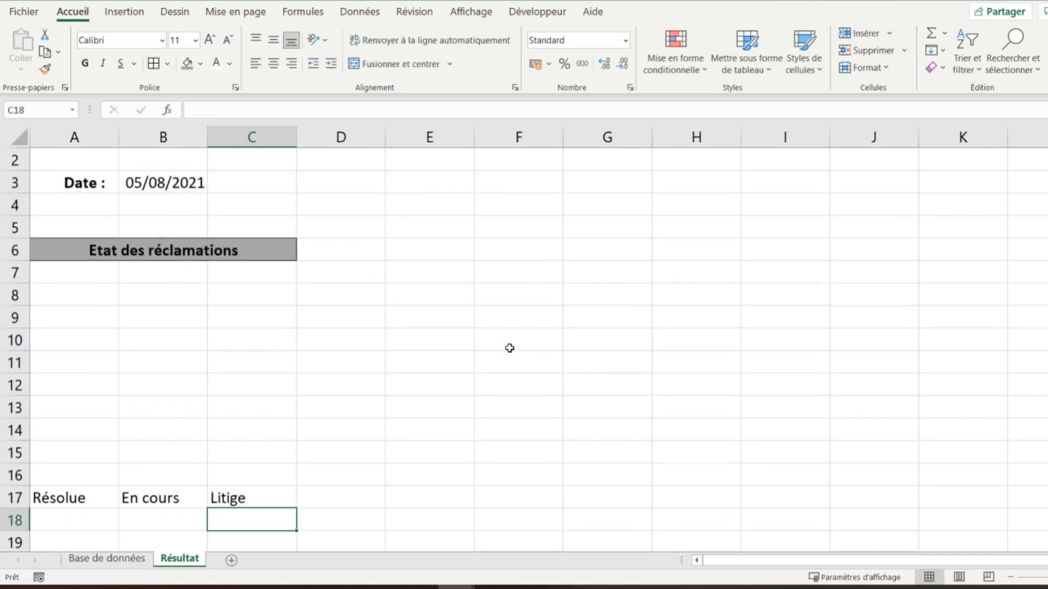
Make the status labels in A17:C17 bold and apply all borders to them
key("Up")
key("shift+Left")
key("shift+Left")
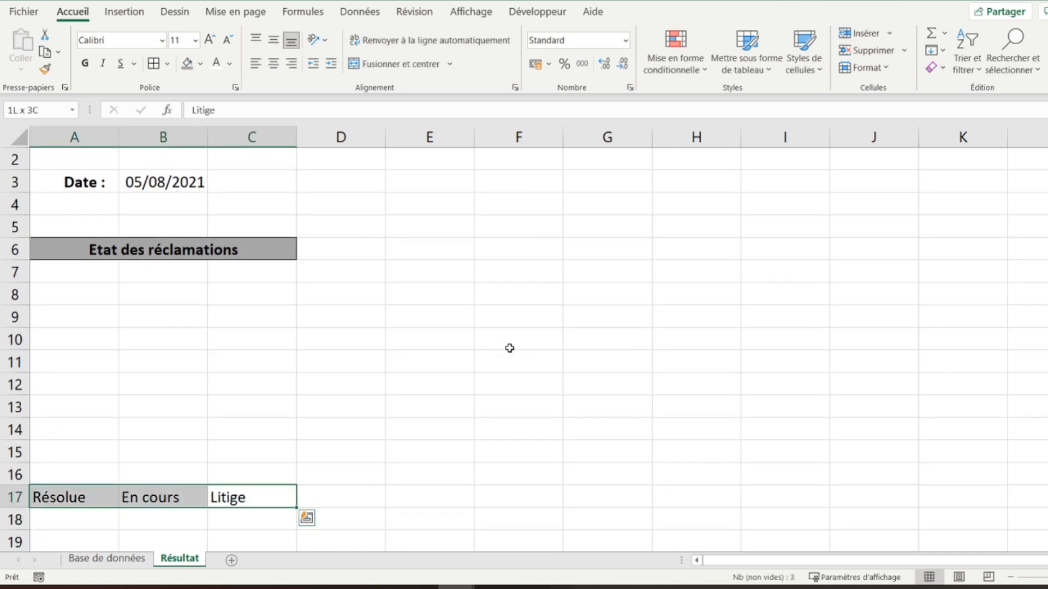
left_click(84, 63)
left_click(167, 64)
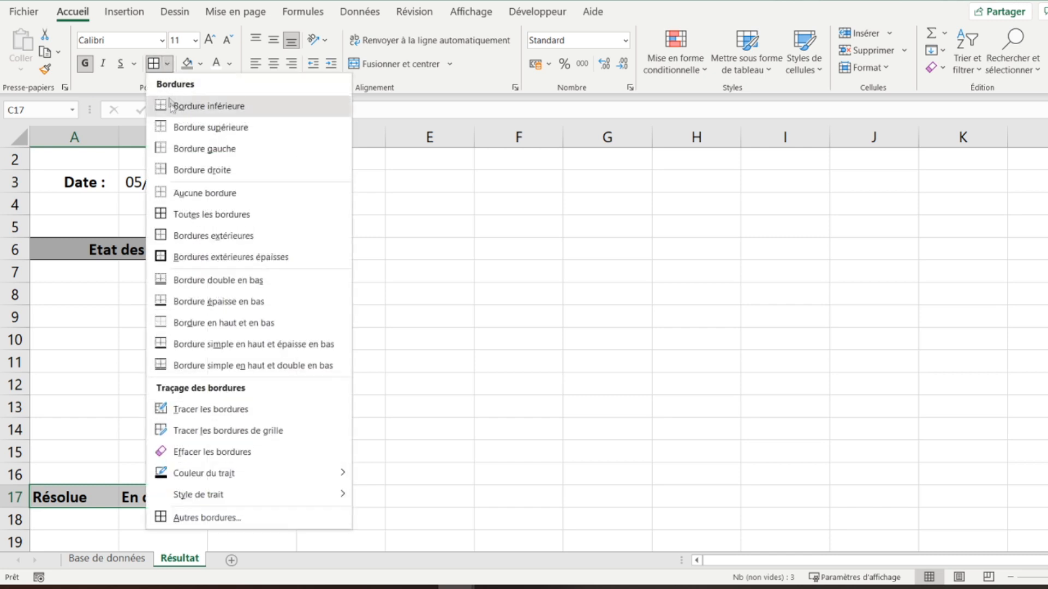
left_click(190, 216)
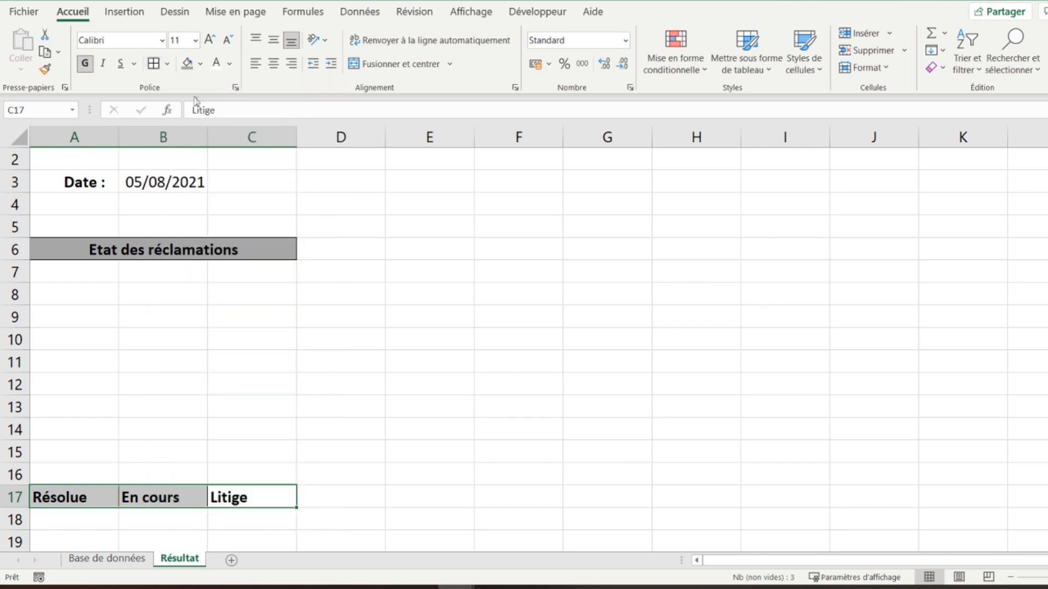
Fill A17:C17 with grey and centre the labels horizontally and vertically
left_click(186, 68)
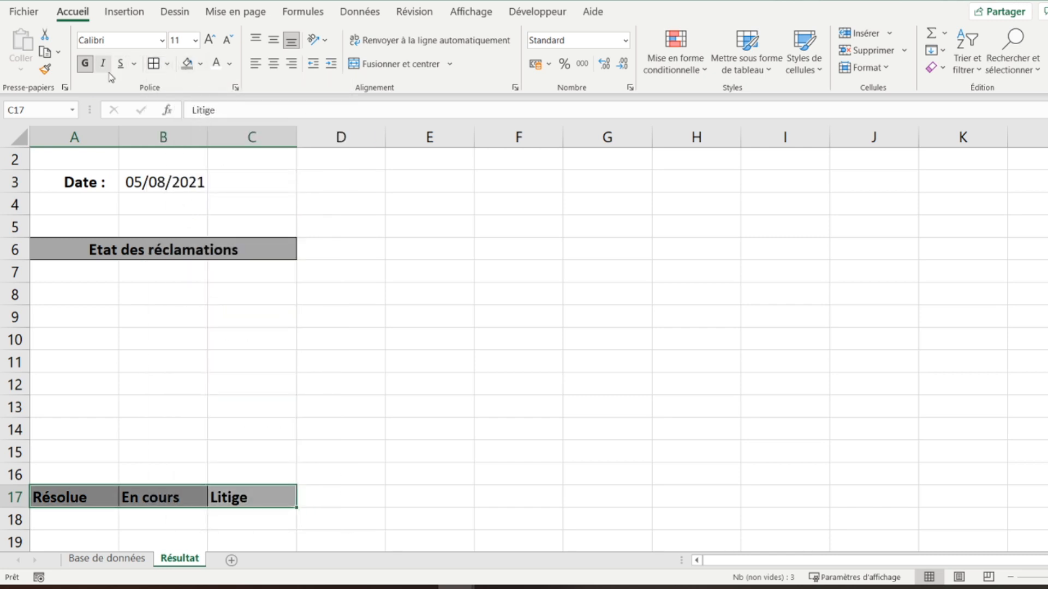
left_click(273, 64)
left_click(273, 39)
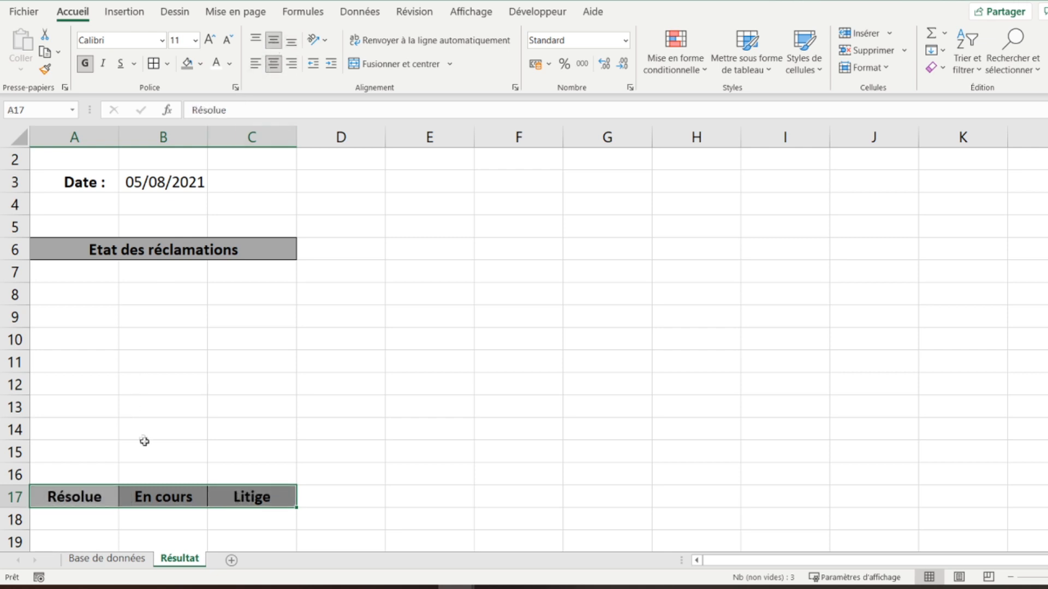
Enter the headers "Types de réclamations" in E6 and "Nombre de réclamations" in F6, and fit column E's width to its text
scroll(105, 398, "down", 1)
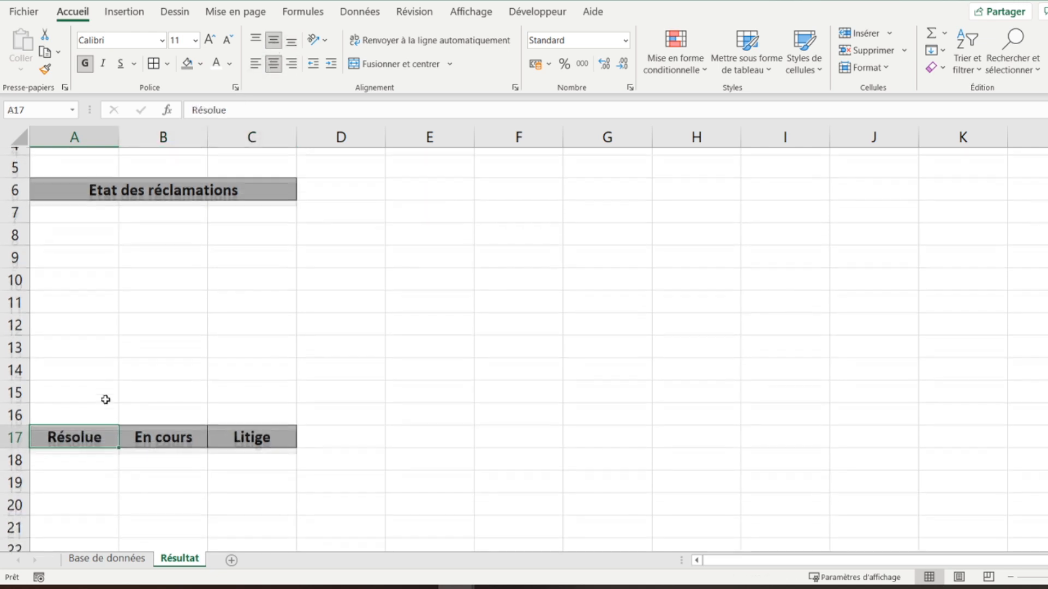
scroll(105, 398, "up", 2)
left_click(395, 272)
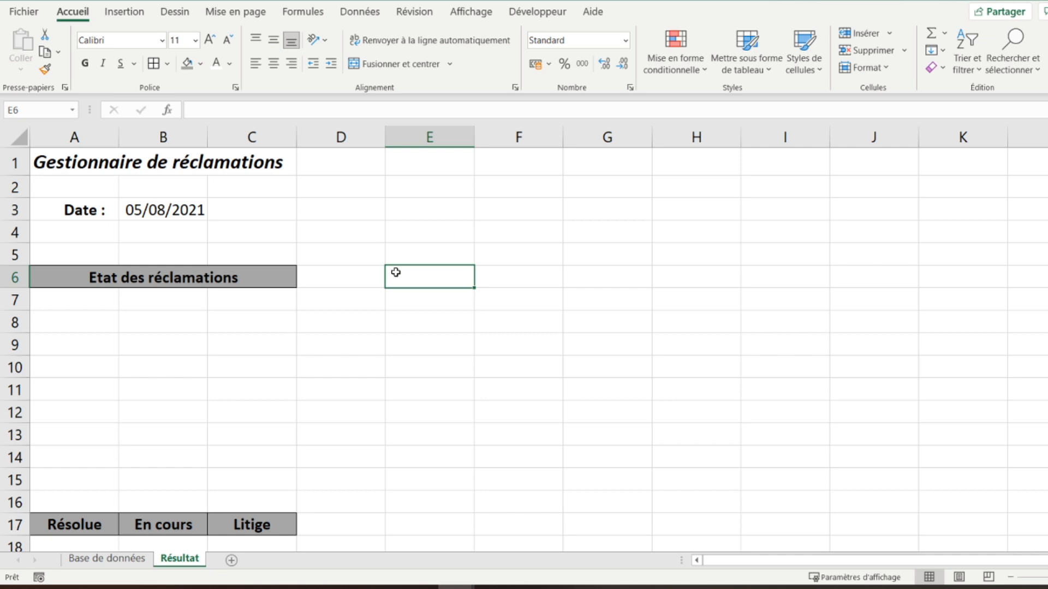
type("T")
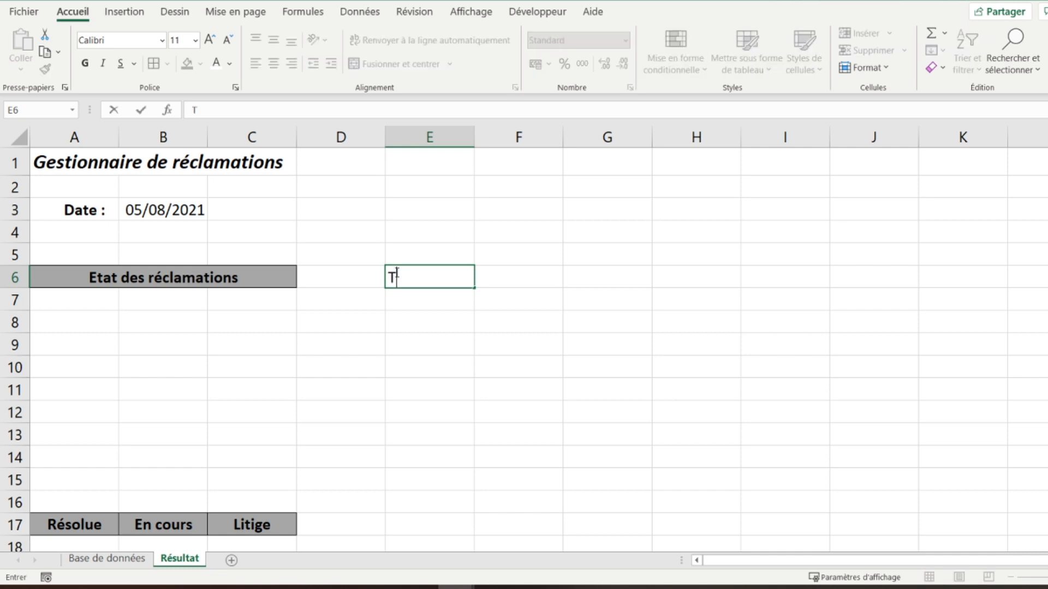
type("ypes de réclamations")
key("Tab")
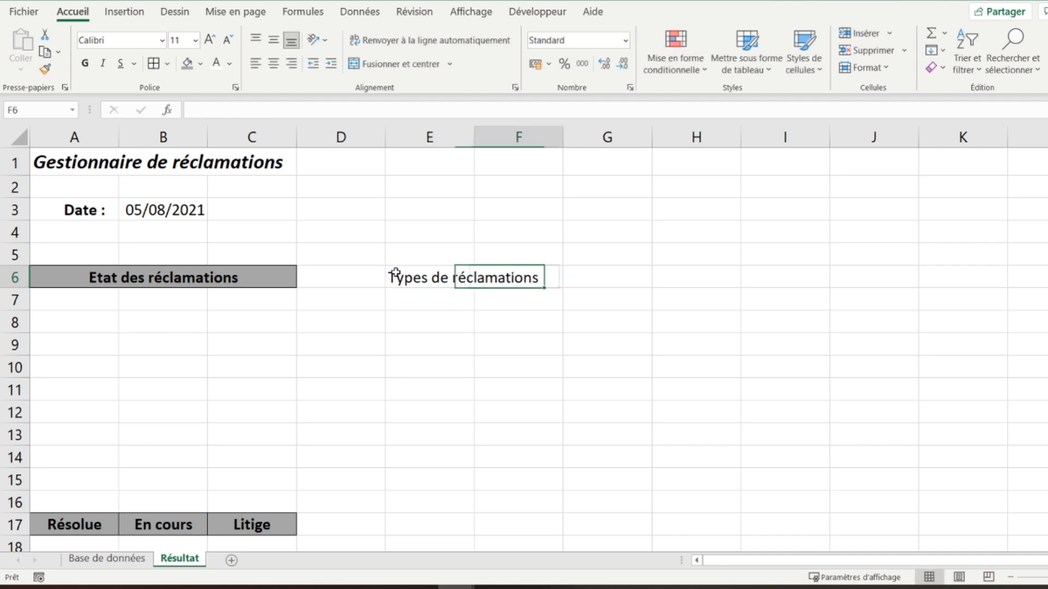
type("Nom")
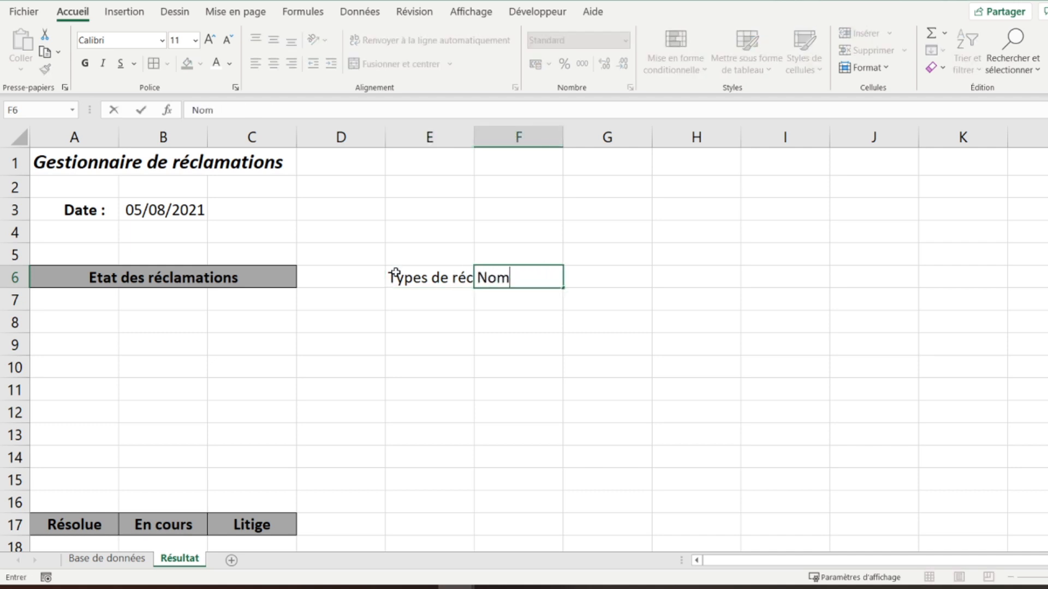
type("bre de réclamation")
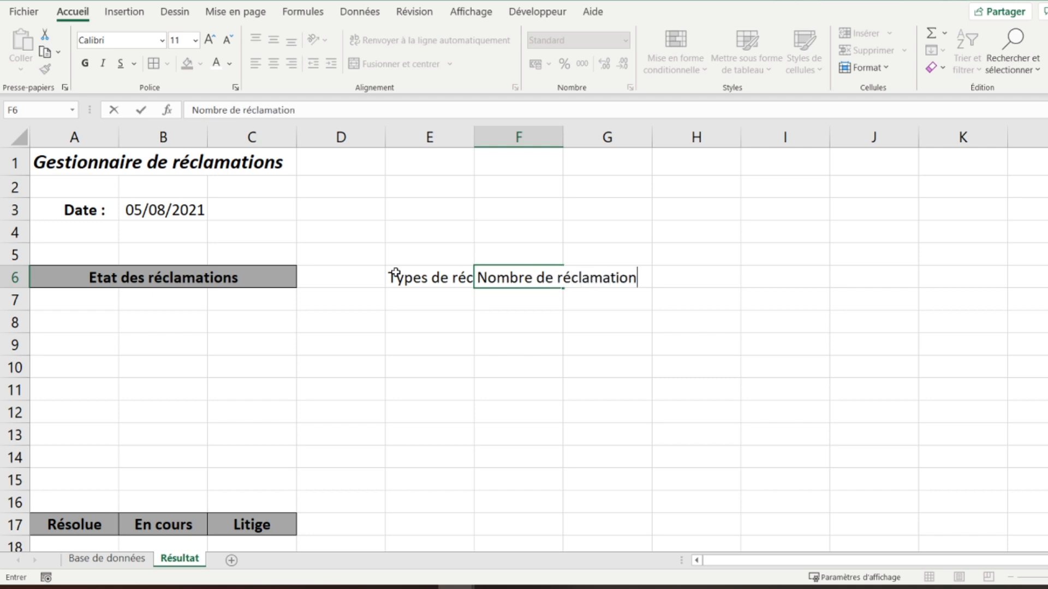
type("s")
key("Return")
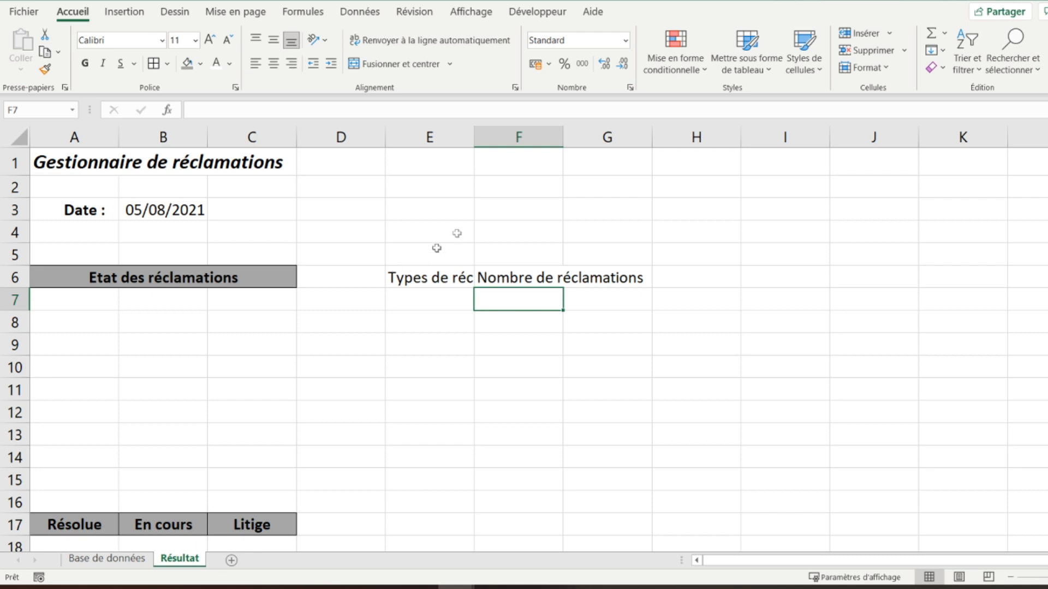
double_click(473, 143)
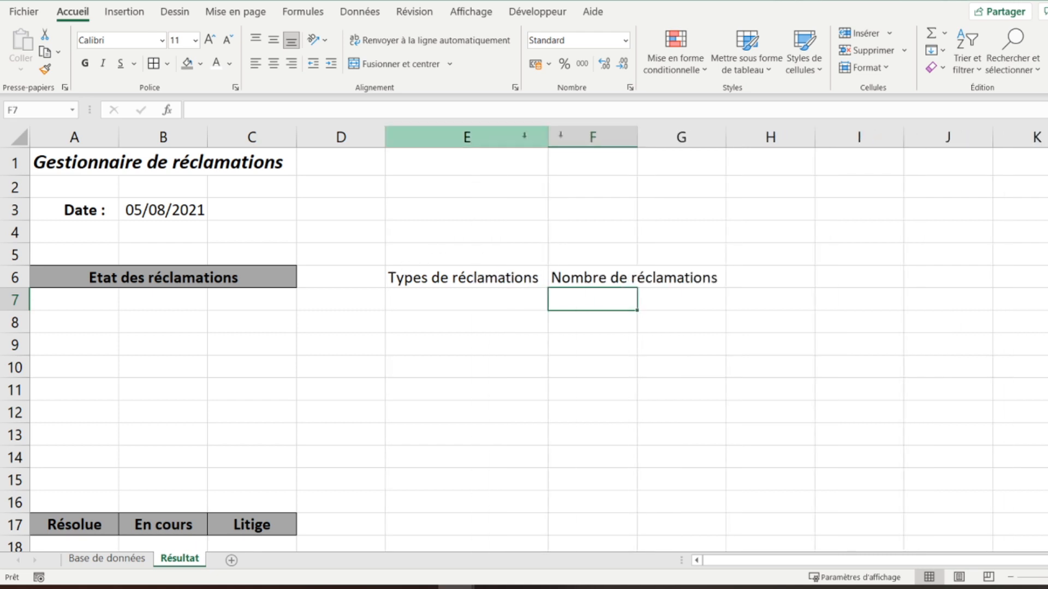
Fit column F's width to its "Nombre de réclamations" header
double_click(637, 136)
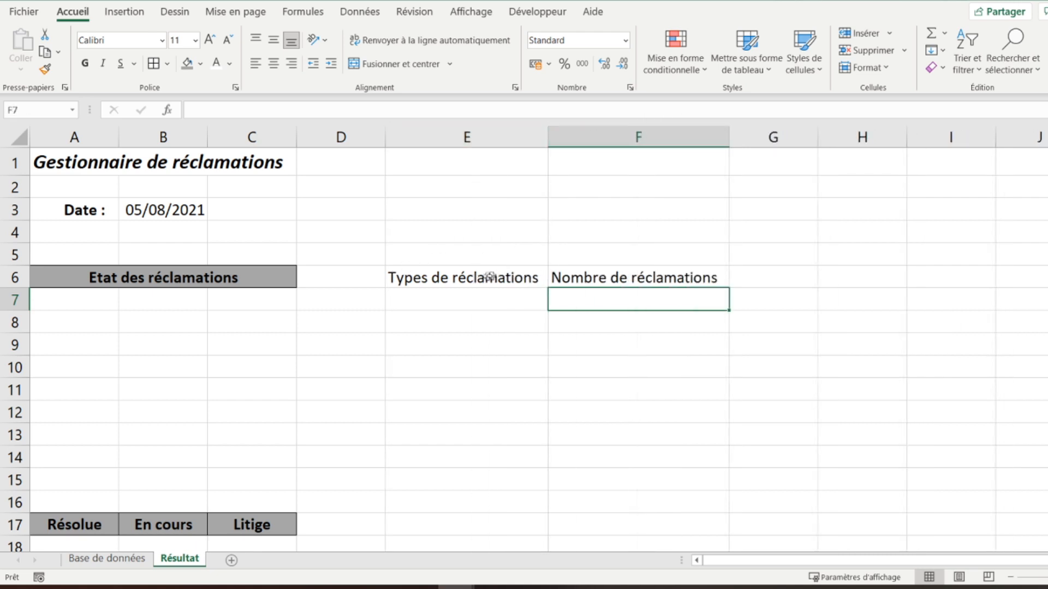
left_click(212, 277)
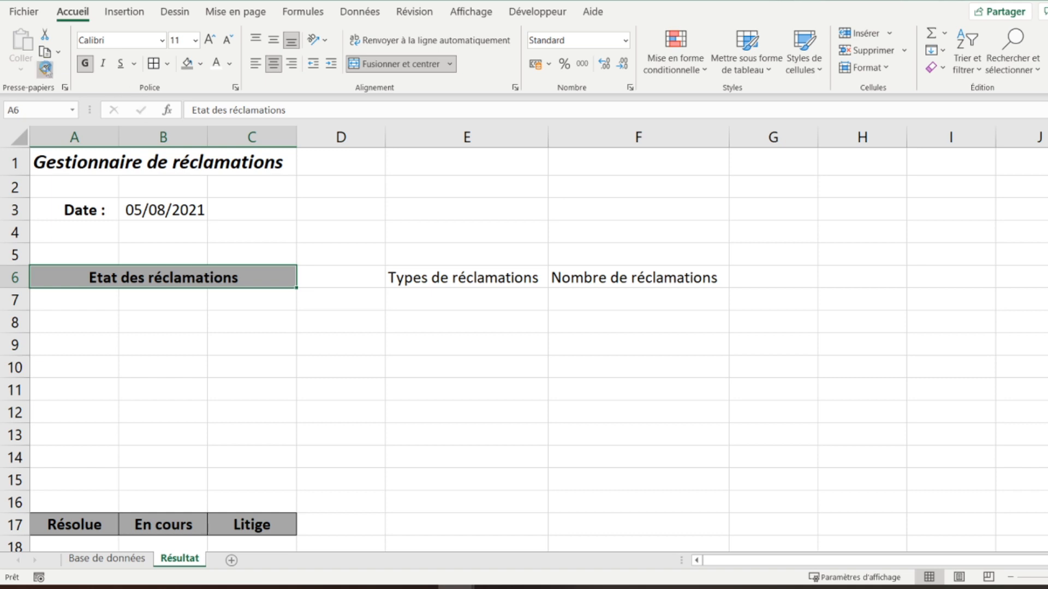
left_click(45, 69)
mouse_move(443, 278)
left_mouse_down()
mouse_move(585, 278)
mouse_move(543, 278)
left_mouse_up()
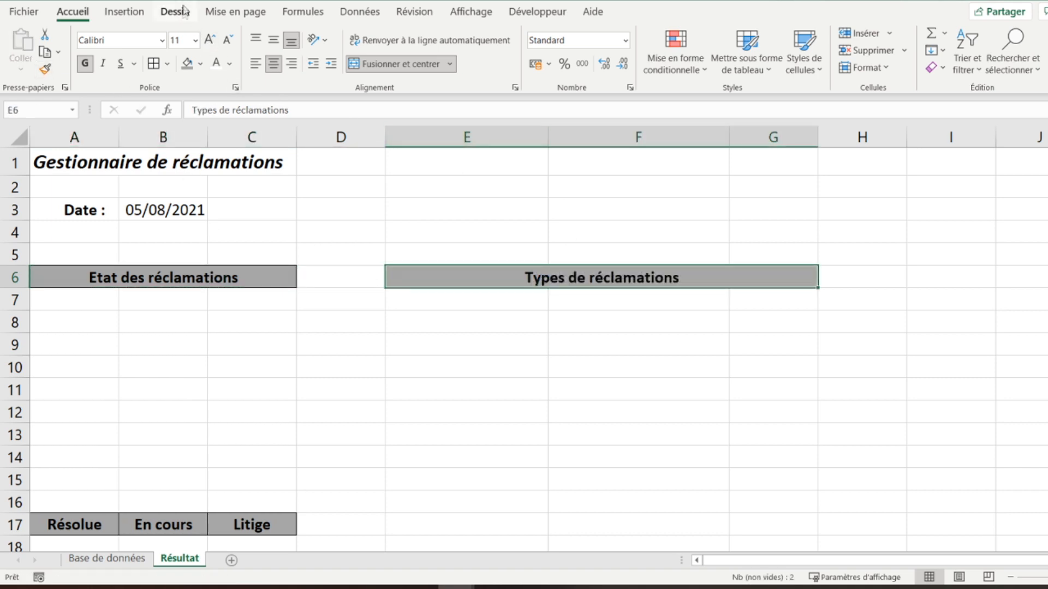
key("ctrl+z")
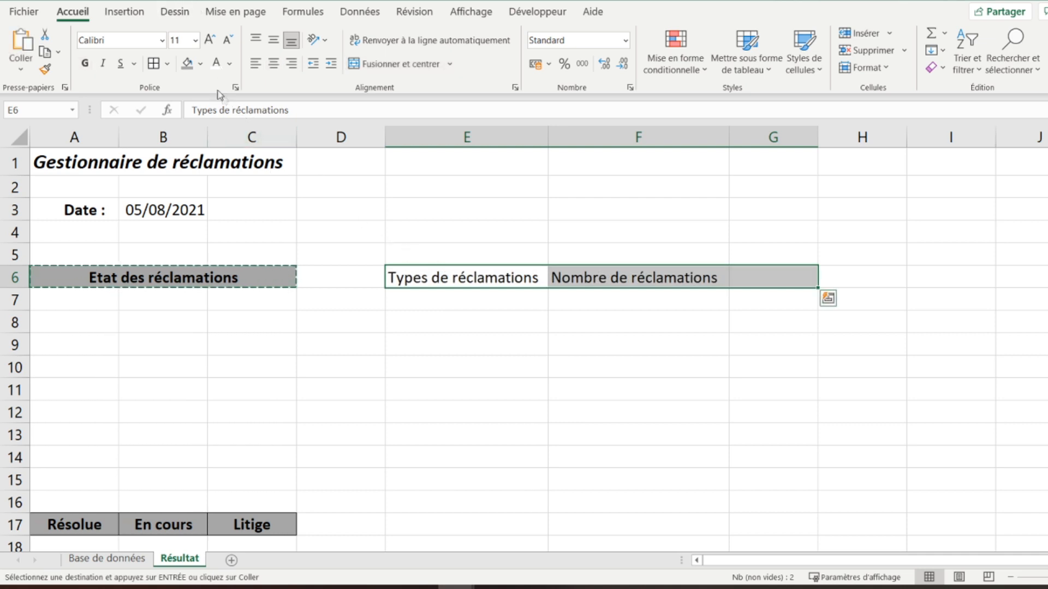
Format the headers in E6:F6 as bold with a grey fill and all borders, centred horizontally and vertically
left_click_drag(447, 284, 580, 277)
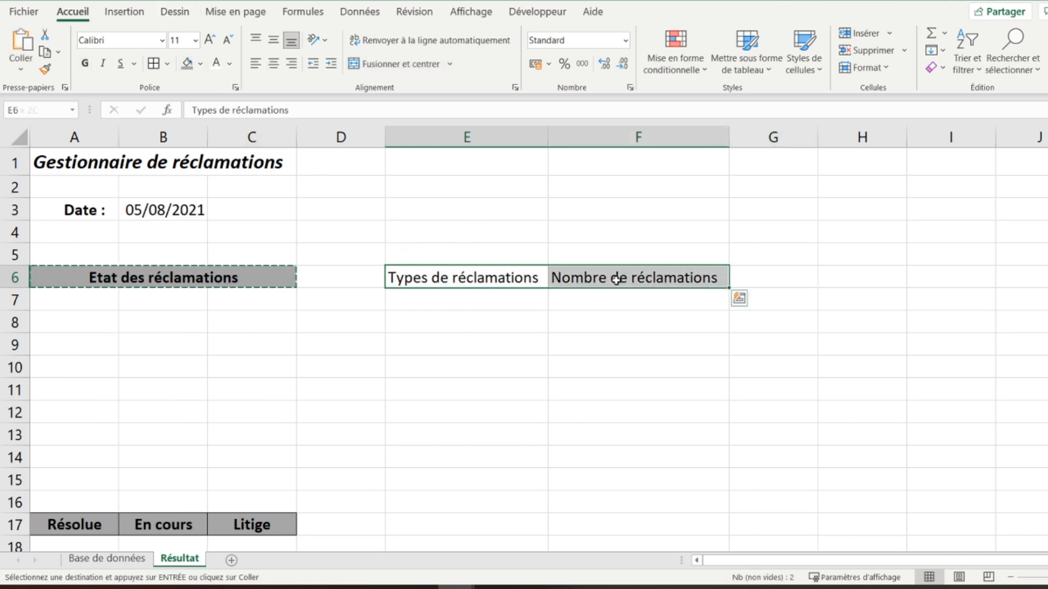
left_click(83, 65)
left_click(279, 70)
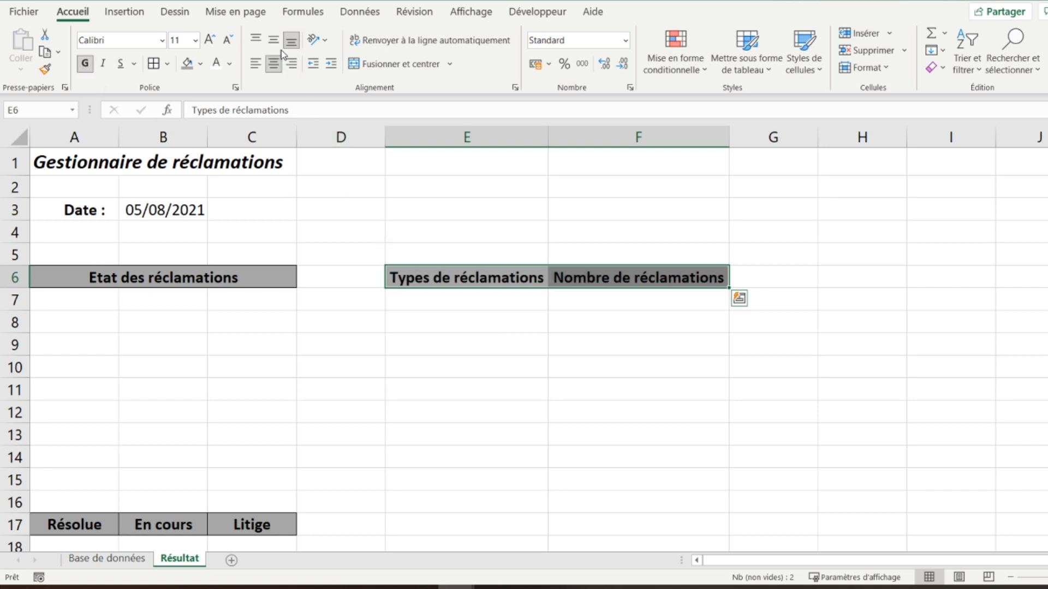
left_click(273, 42)
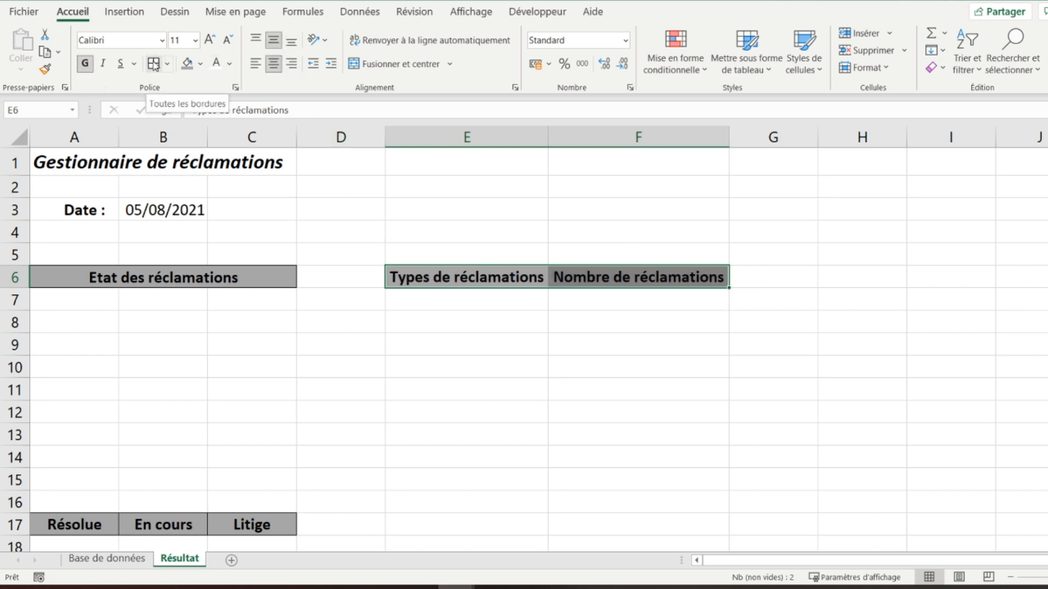
left_click(449, 275)
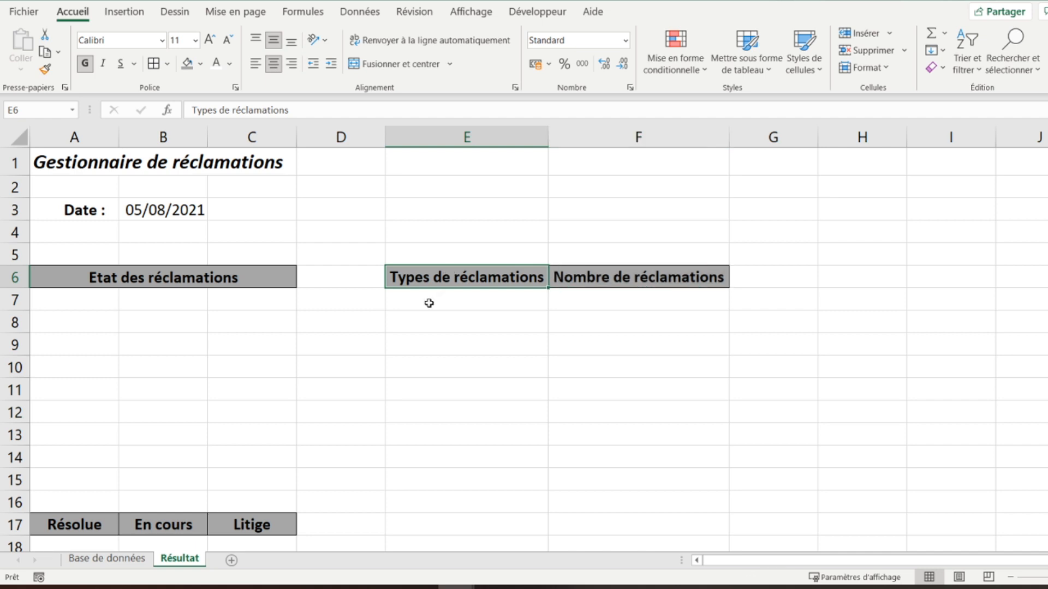
Enter the complaint types "Retard de livraison", "Casse", "Produit non conforme" and "Autre" in cells E7 to E10
left_click_drag(433, 299, 491, 320)
left_click(486, 299)
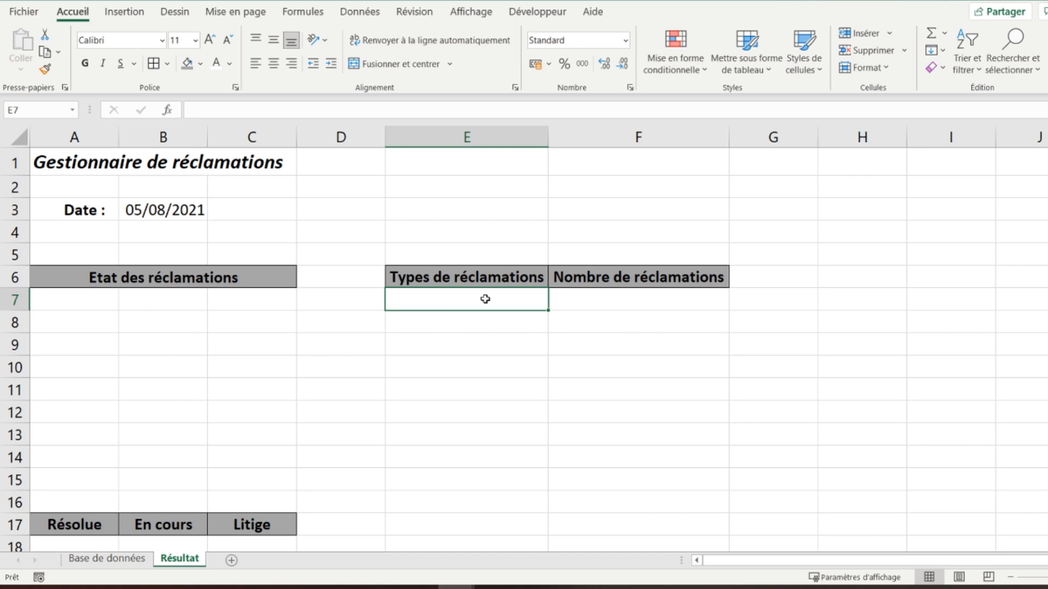
type("Reta")
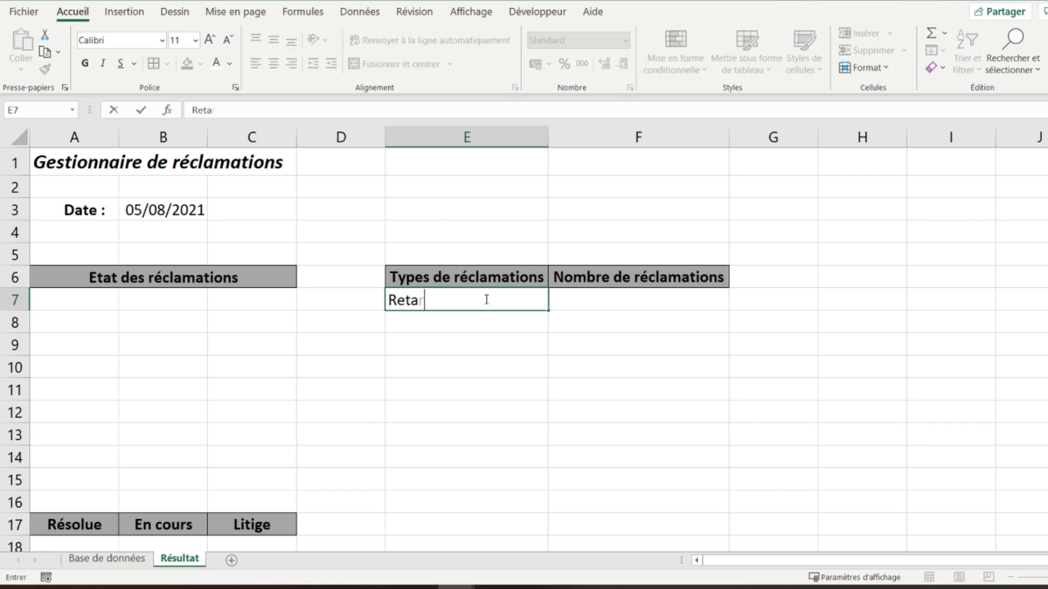
type("rd de livraison")
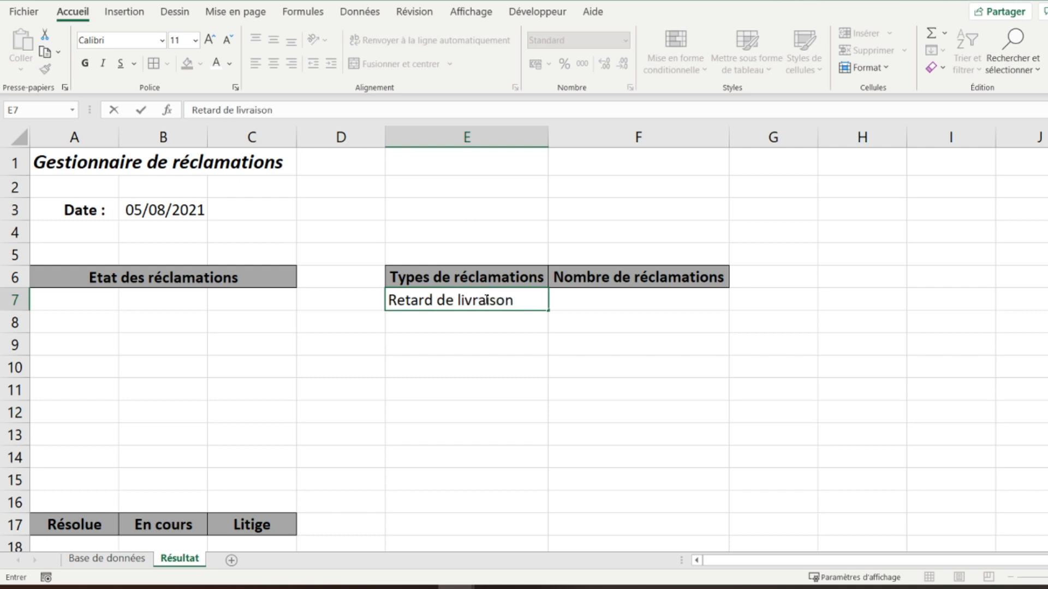
key("Return")
type("Casse")
key("Return")
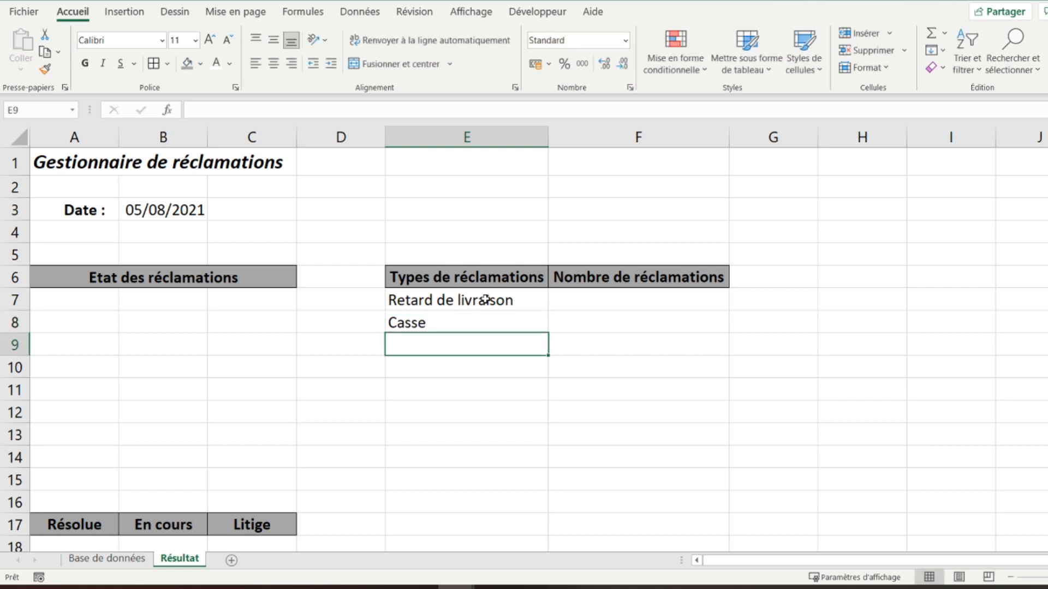
type("Prod")
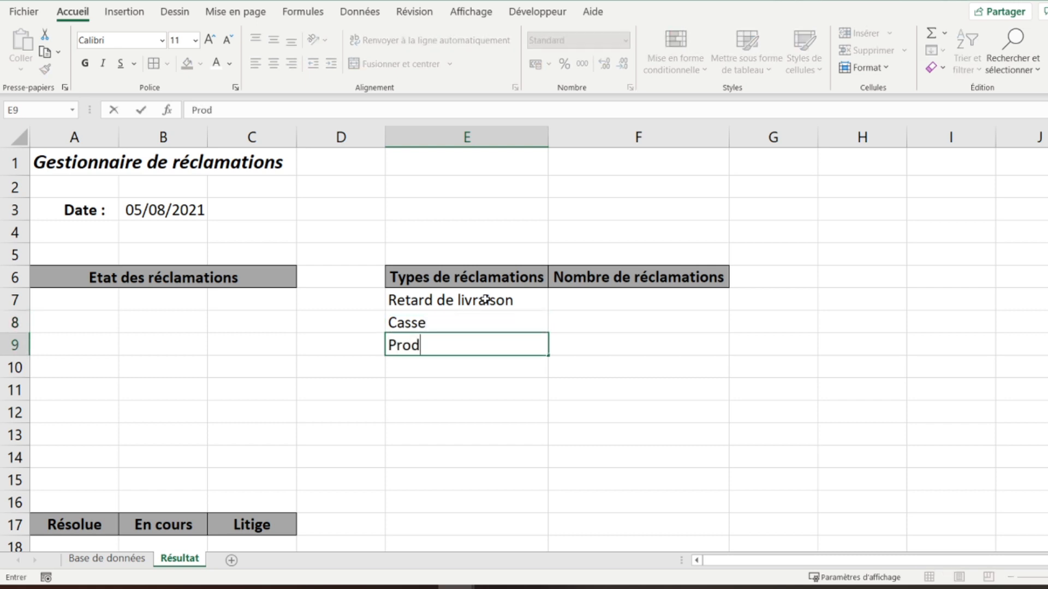
type("uit non co")
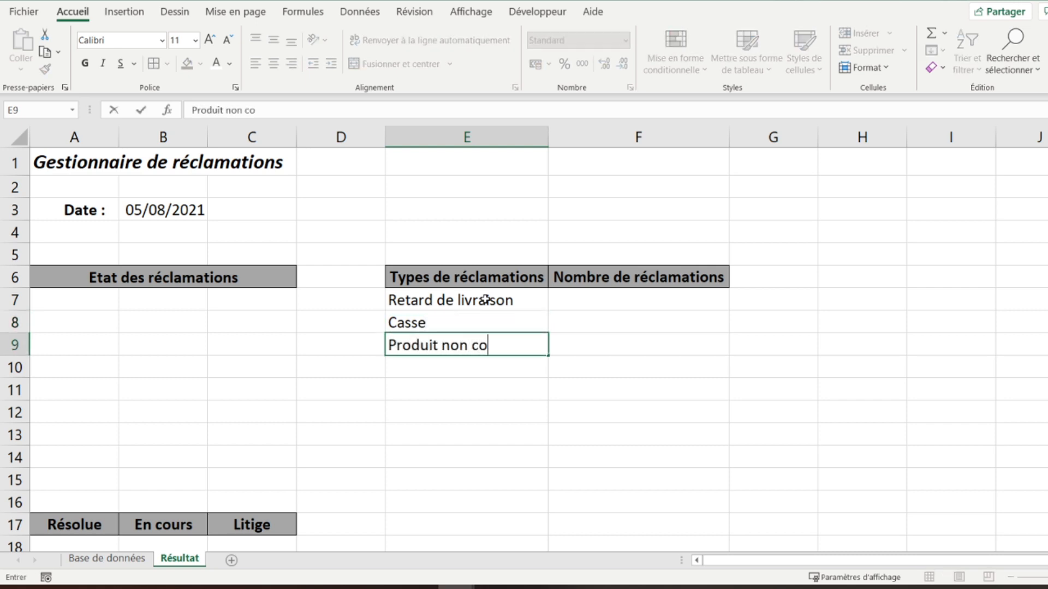
type("nforme")
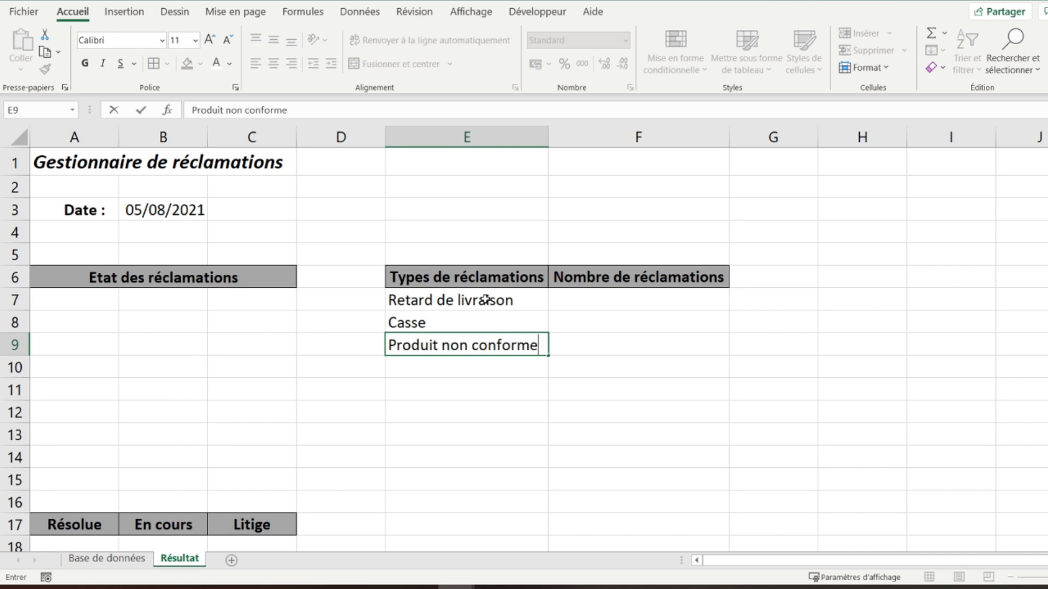
key("Return")
type("Autre")
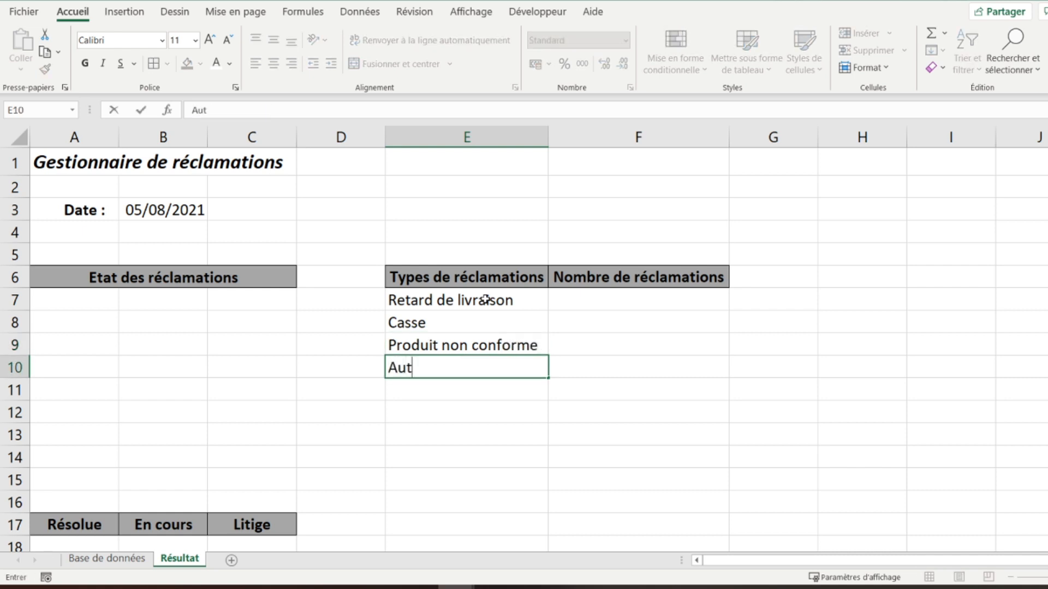
key("Return")
Centre the complaint types in E7:E10 horizontally
key("Up")
key("Up")
key("Up")
key("Up")
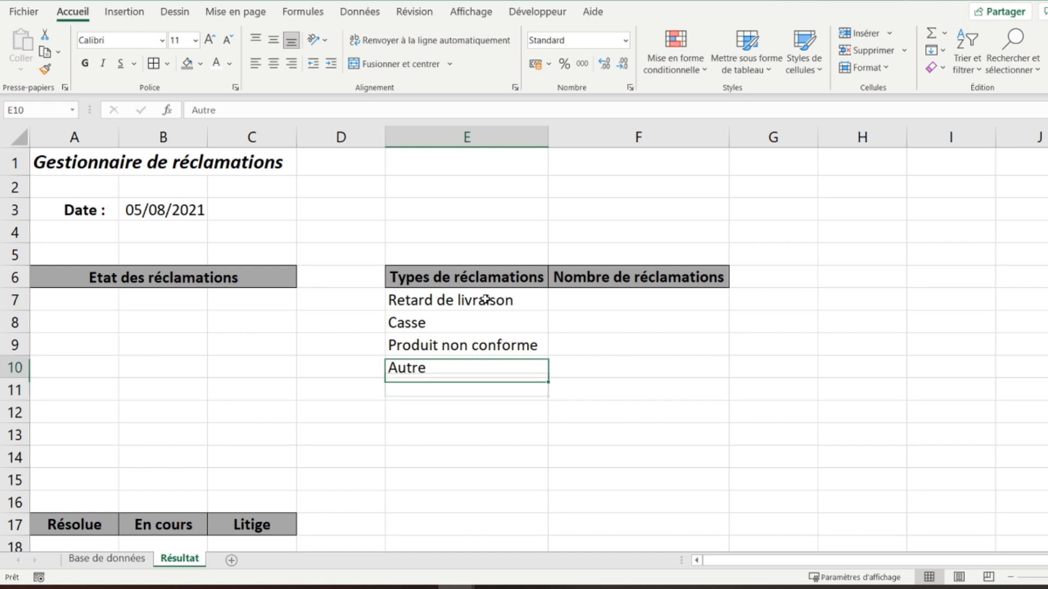
key("shift+Down")
key("shift+Down")
key("shift+Down")
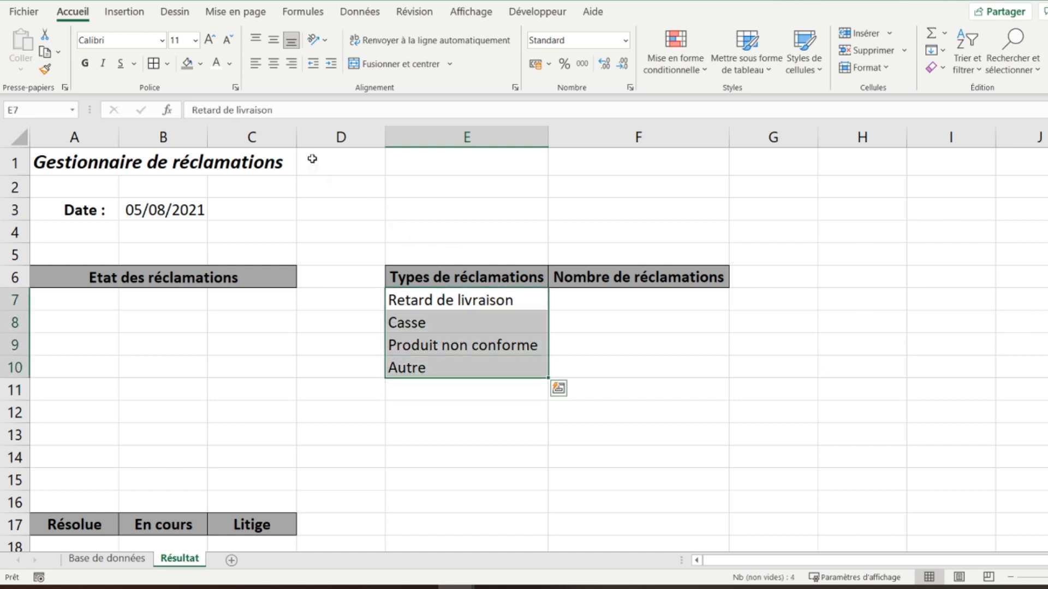
left_click(278, 66)
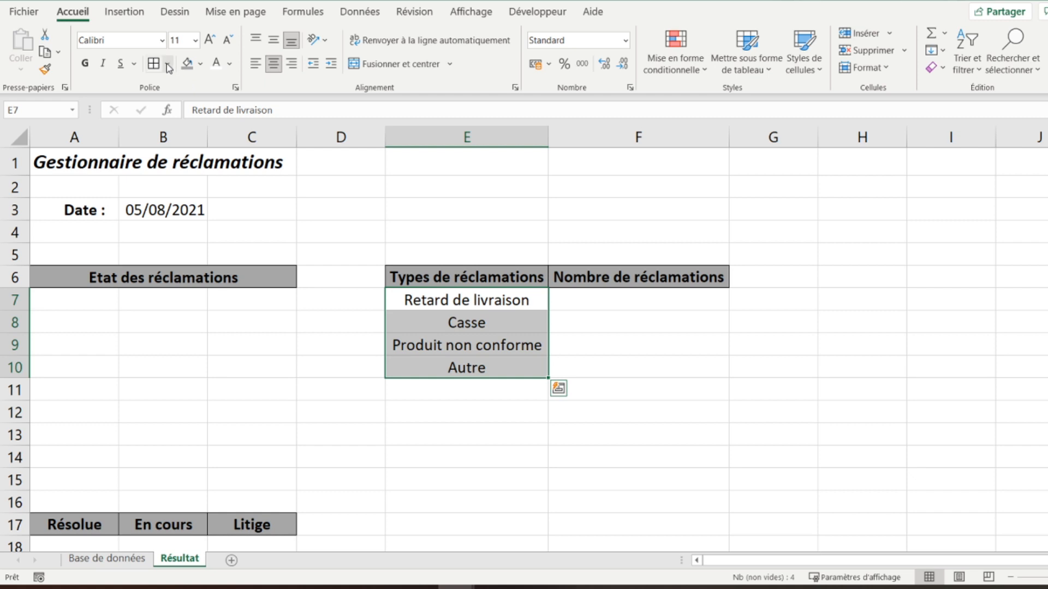
Give E7:F10 a solid outline border with fine dotted horizontal and vertical lines inside
left_click_drag(441, 298, 642, 367)
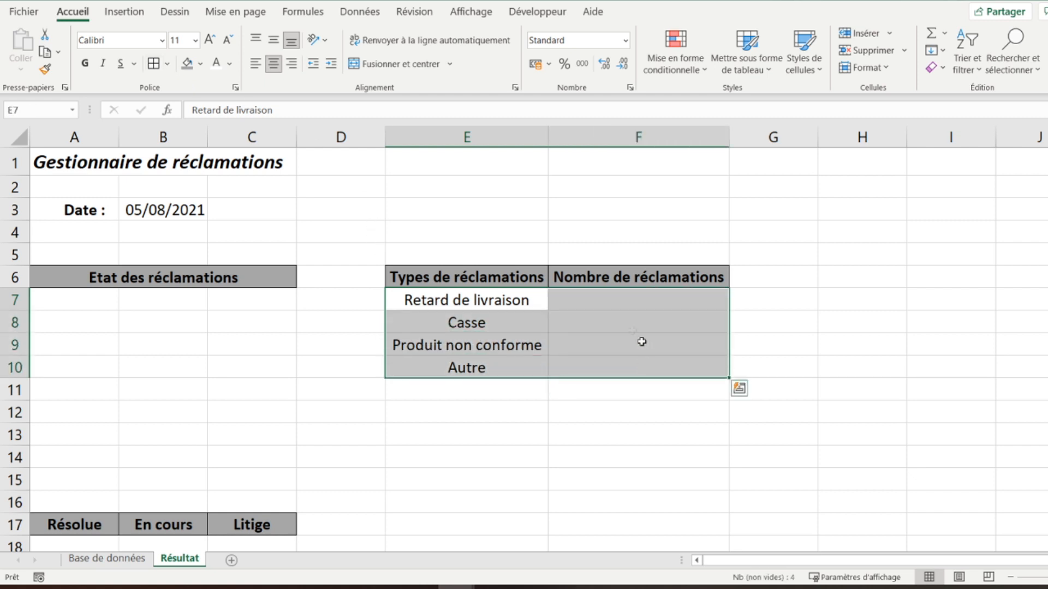
left_click(169, 65)
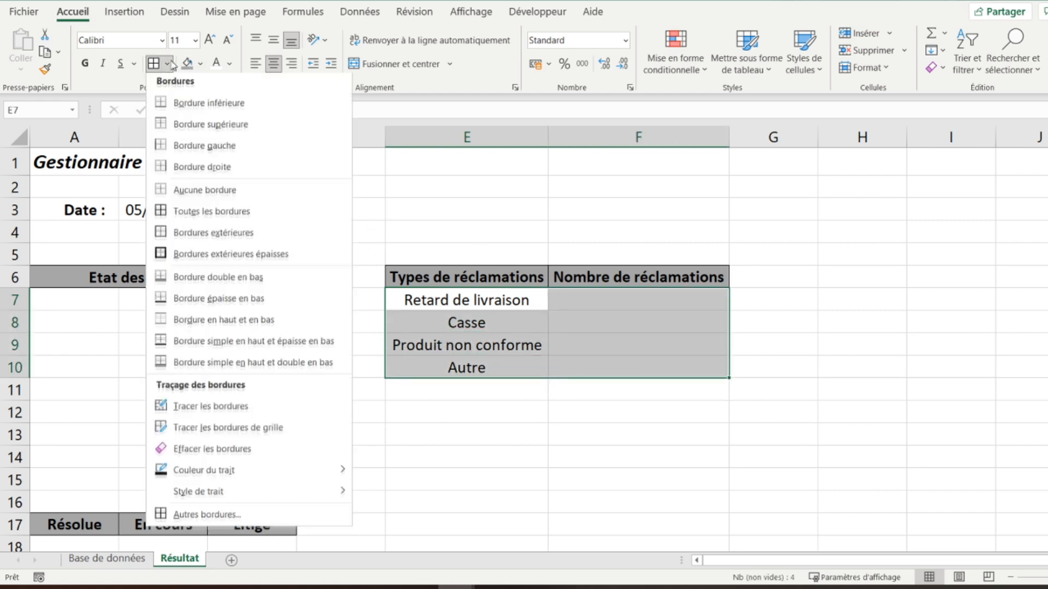
left_click(228, 522)
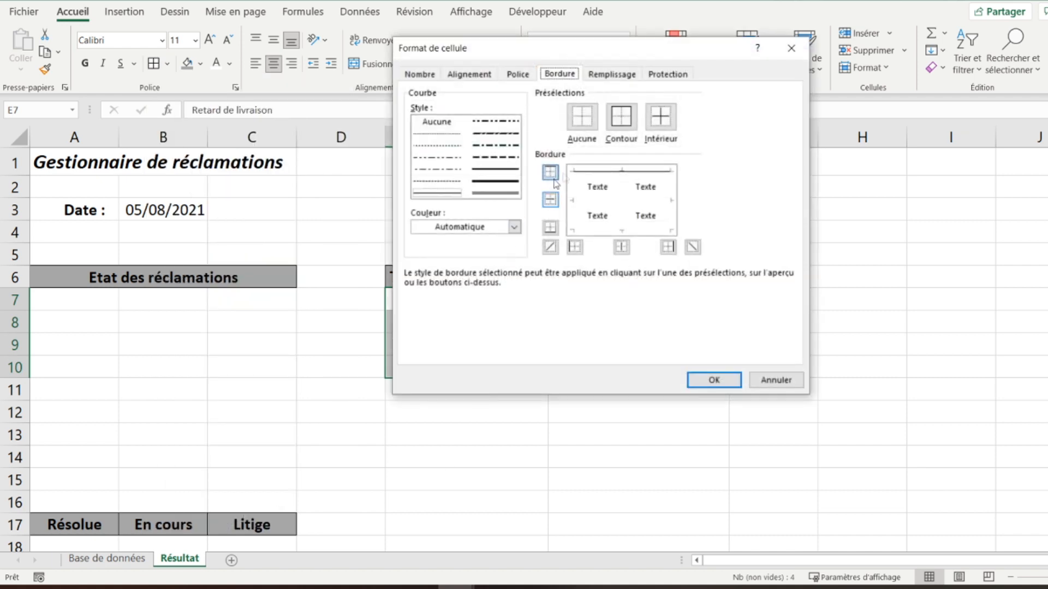
left_click(620, 132)
left_click(436, 136)
left_click(577, 201)
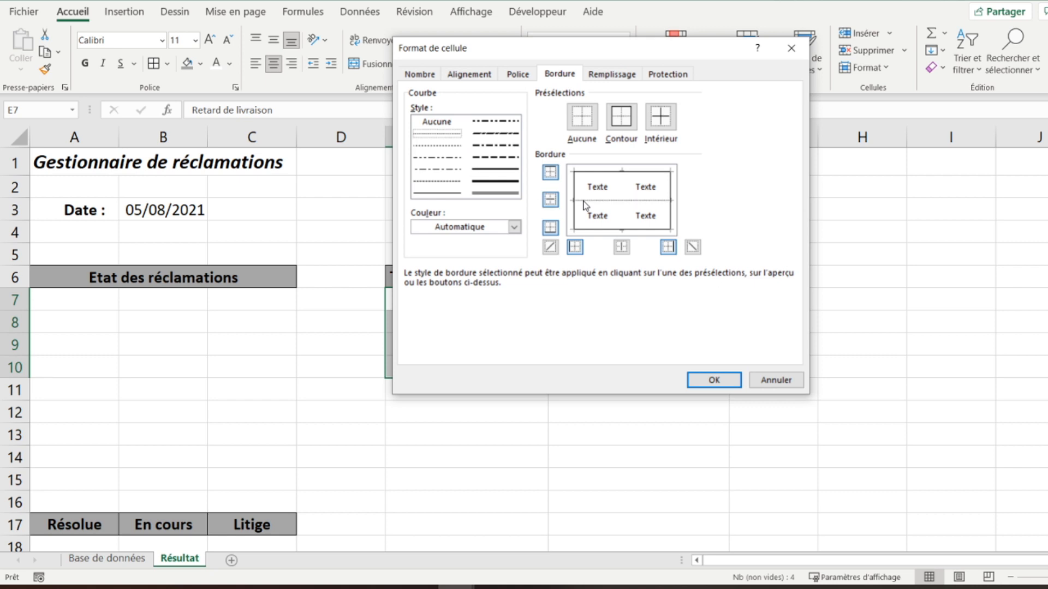
left_click(622, 196)
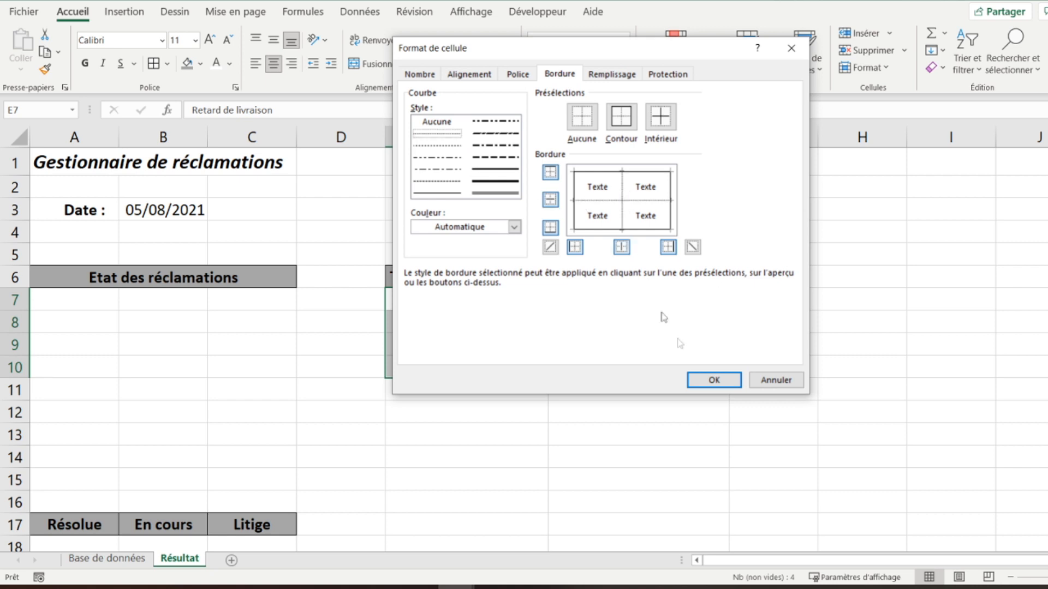
left_click(707, 382)
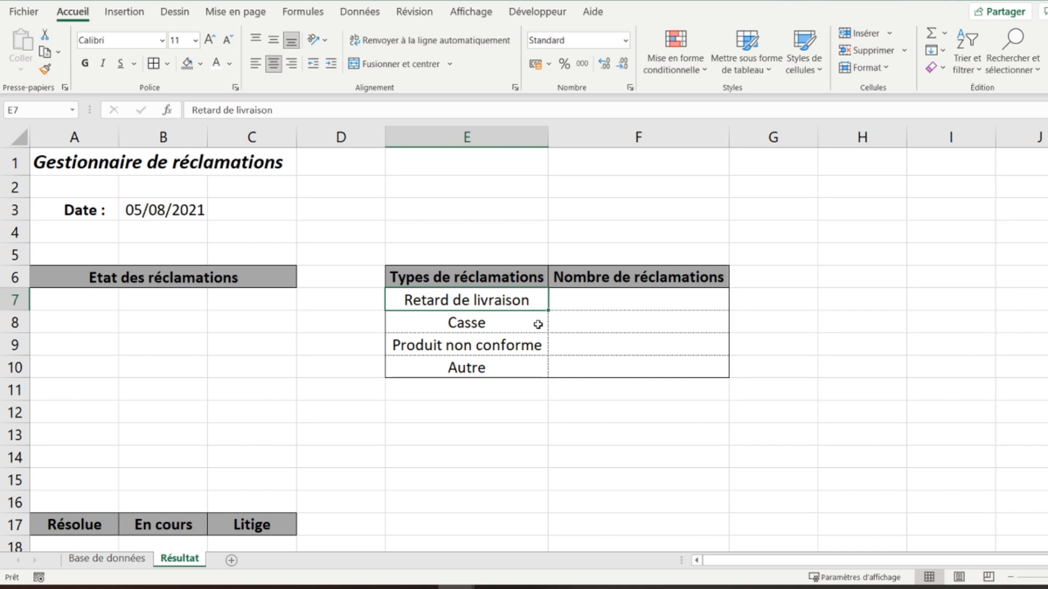
Apply solid outline and inside borders to the cells A18:C18 below the status labels
scroll(162, 306, "down", 2)
left_click_drag(82, 403, 233, 398)
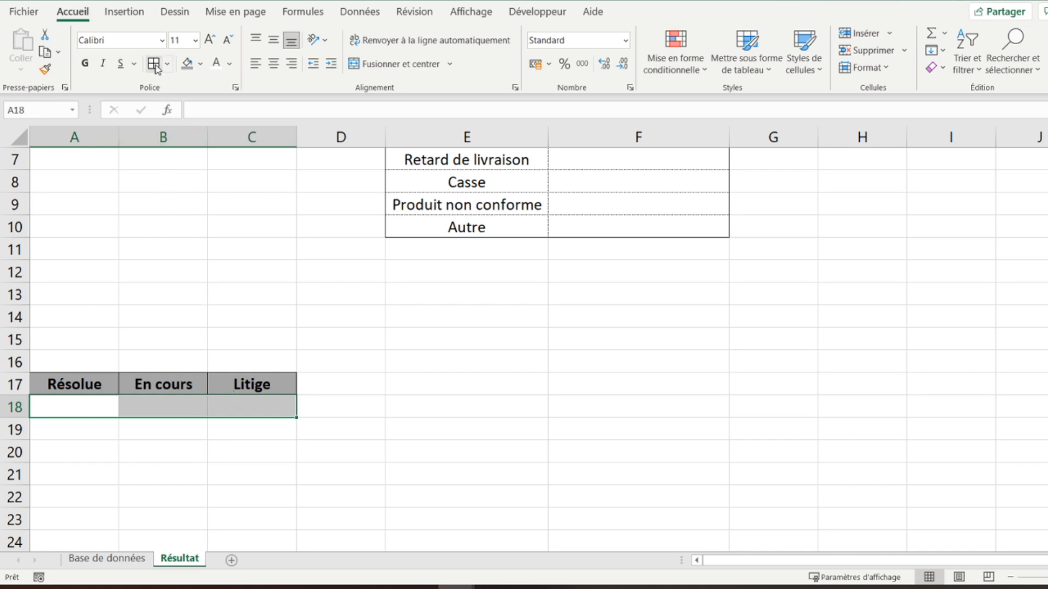
key("ctrl+1")
left_click(620, 120)
left_click(660, 117)
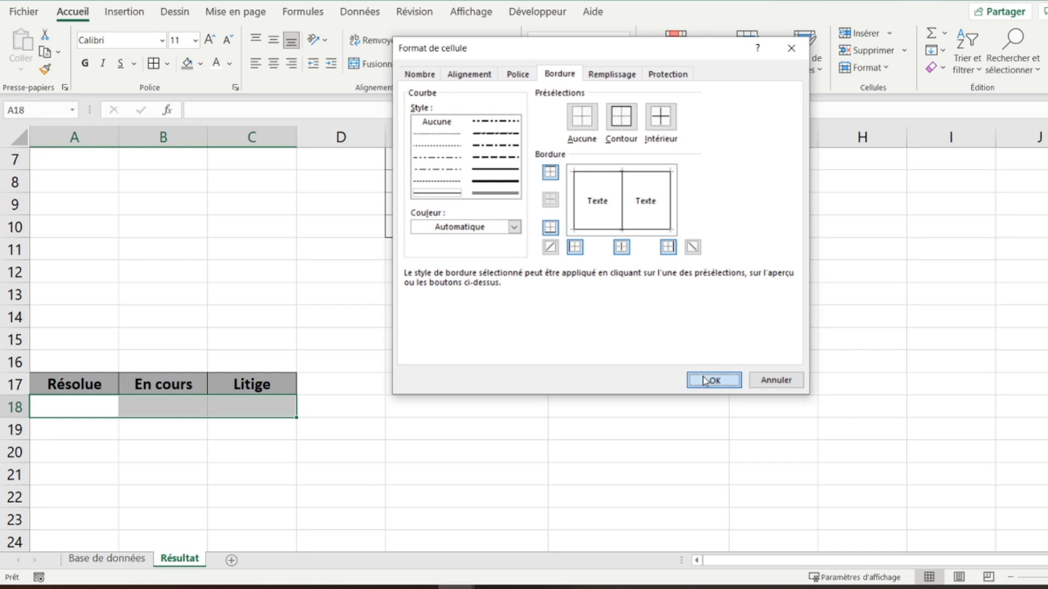
left_click(704, 380)
Apply outside borders around the "Etat des réclamations" block A6:C16
scroll(229, 304, "up", 2)
left_click_drag(120, 278, 132, 497)
left_click(167, 63)
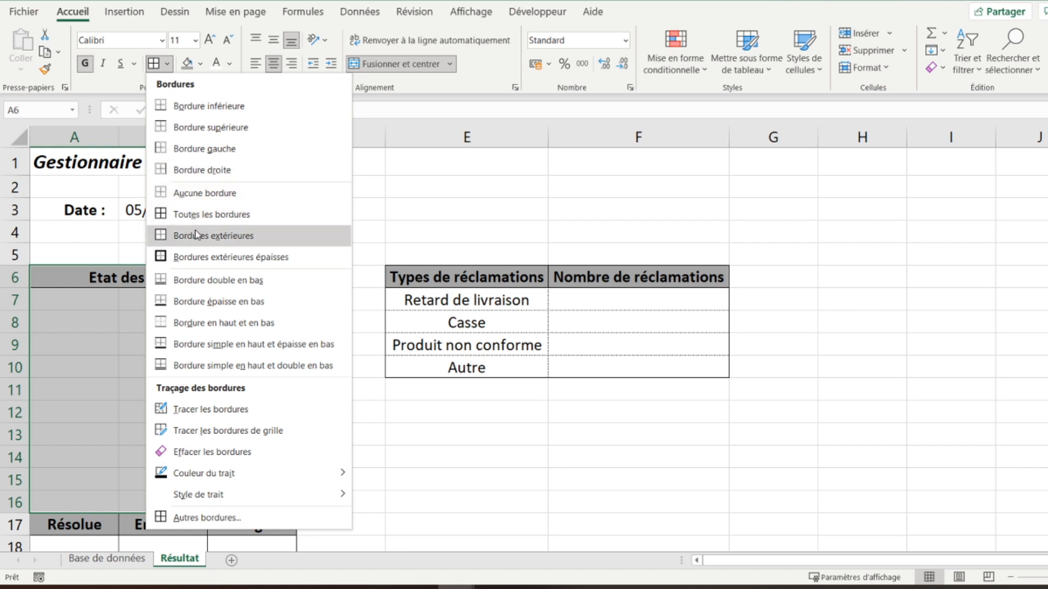
left_click(174, 235)
left_click(72, 170)
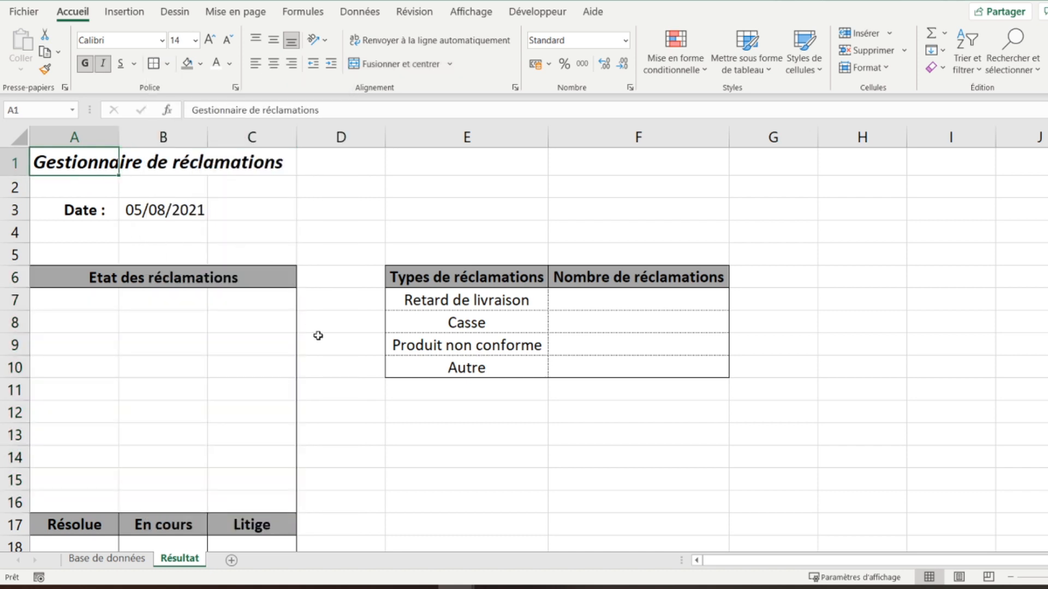
scroll(318, 336, "down", 1)
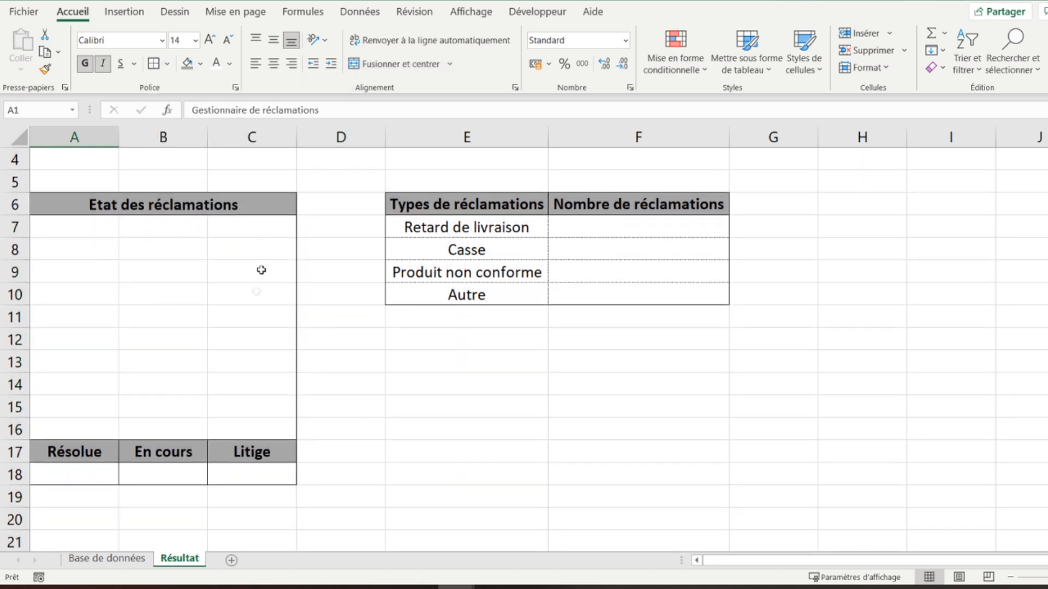
left_click(90, 474)
left_click(154, 474)
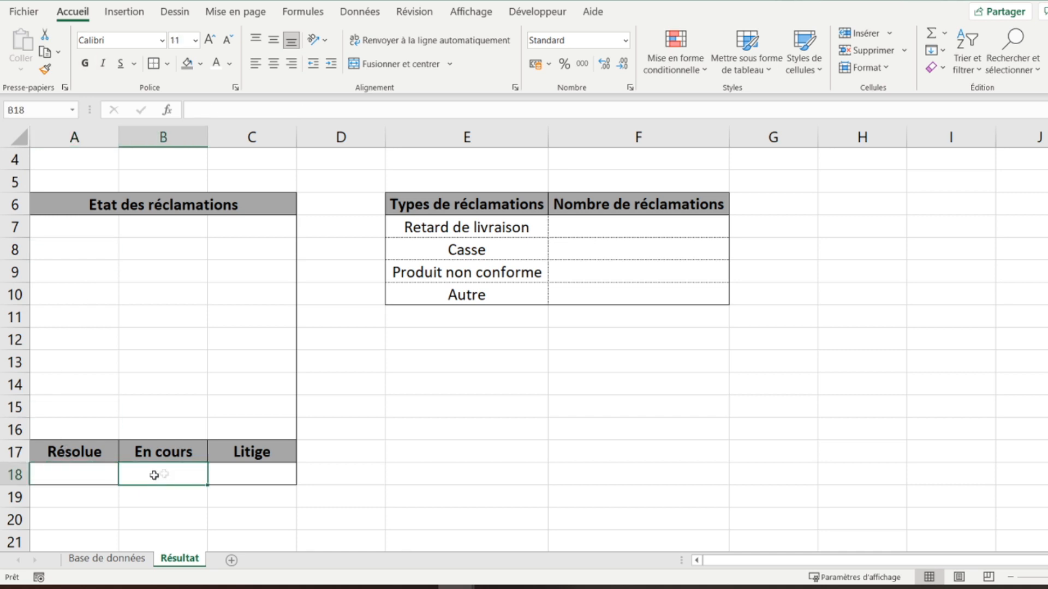
left_click(229, 469)
left_click(101, 473)
left_click(179, 472)
left_click(221, 474)
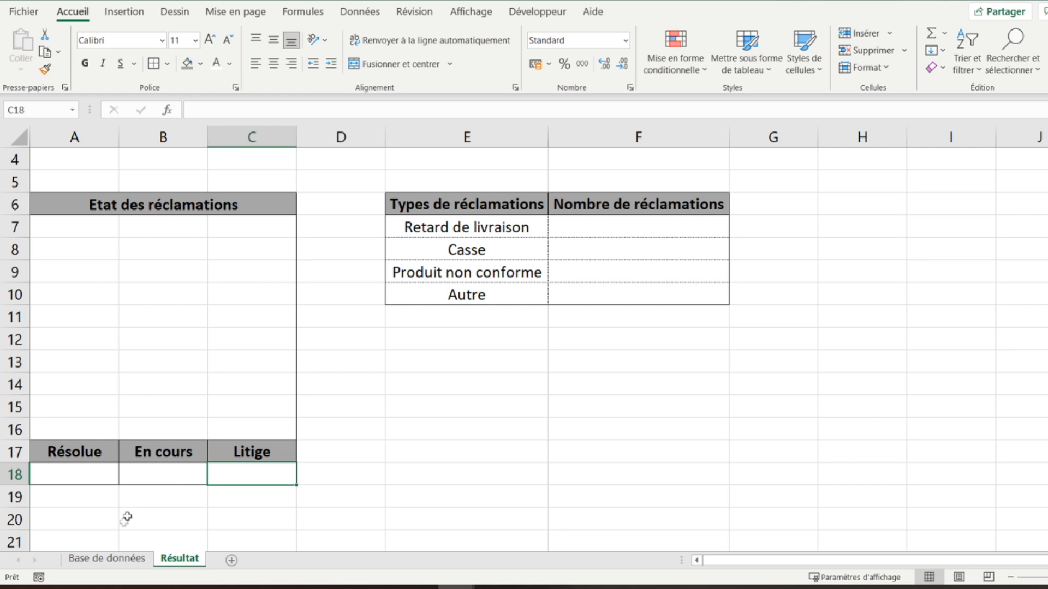
On the "Base de données" sheet, restrict B7:B100 under "Etat réclamation" to a drop-down list sourced from Résultat!$A$17:$C$17
left_click(109, 558)
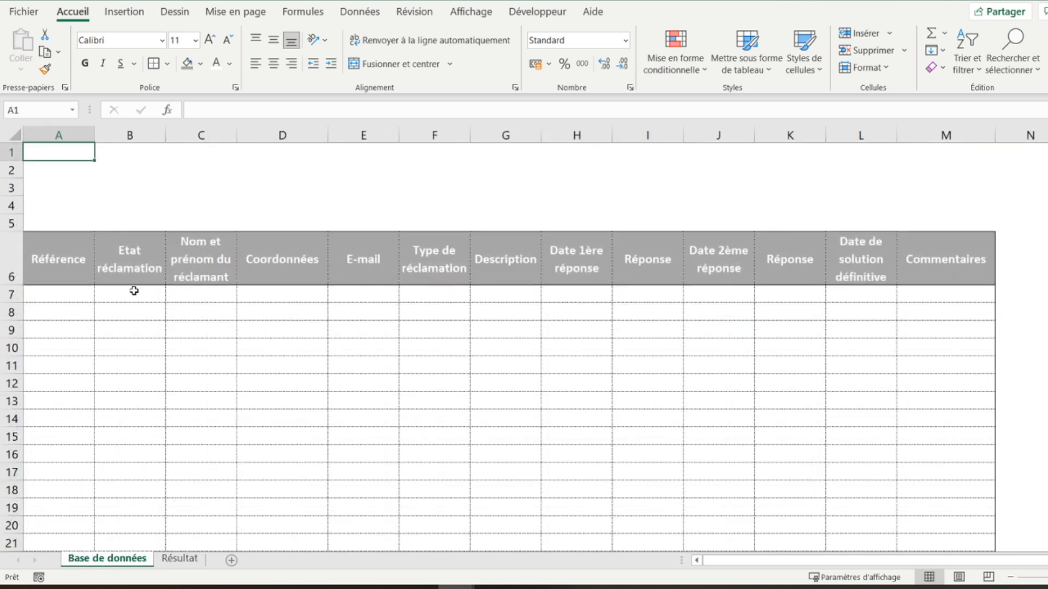
left_click(134, 290)
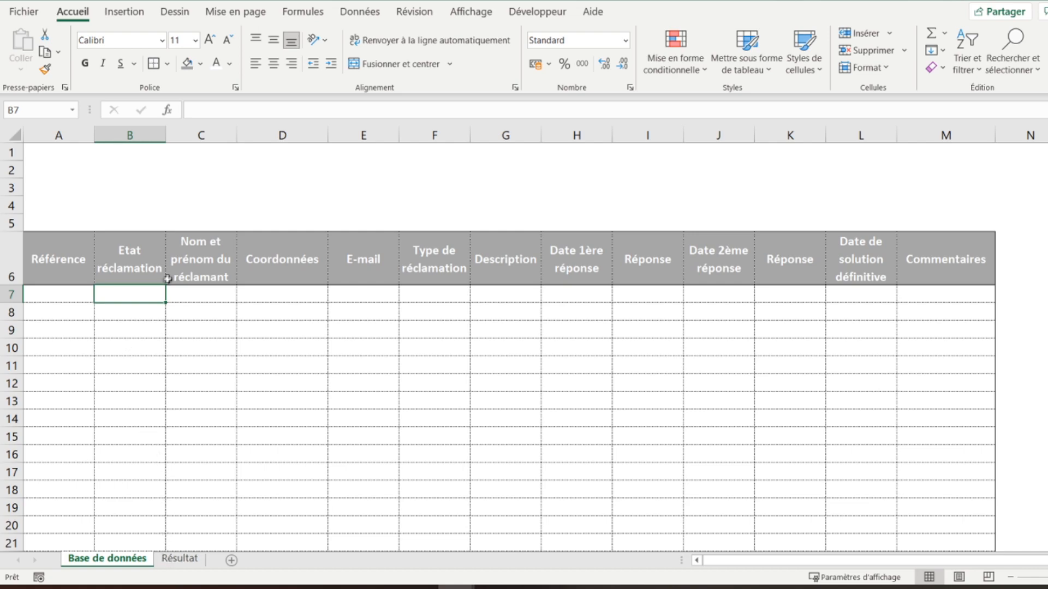
left_click_drag(135, 295, 141, 508)
left_click(351, 12)
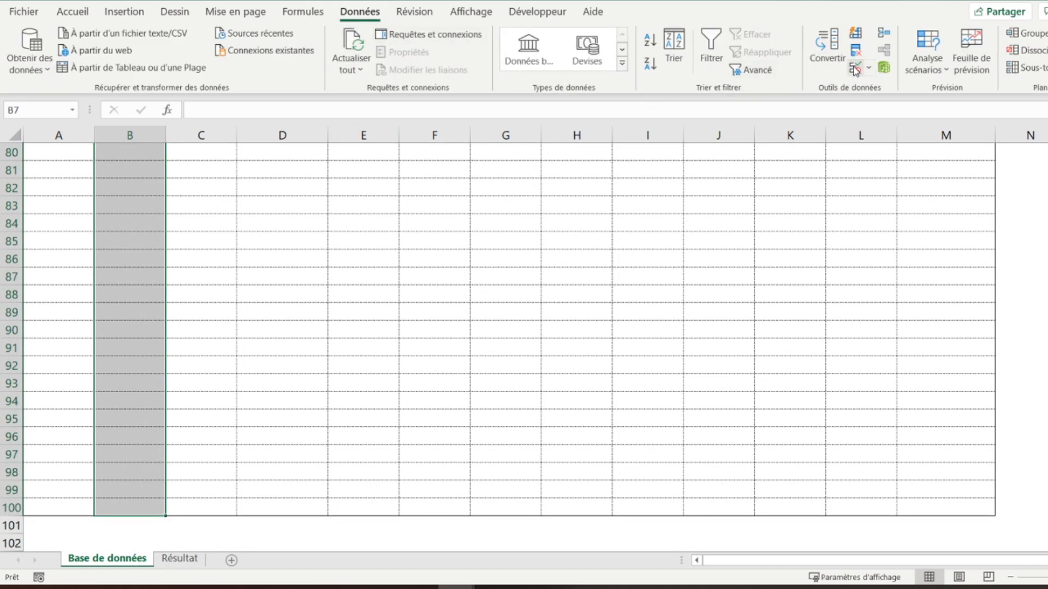
left_click(854, 68)
left_click(489, 183)
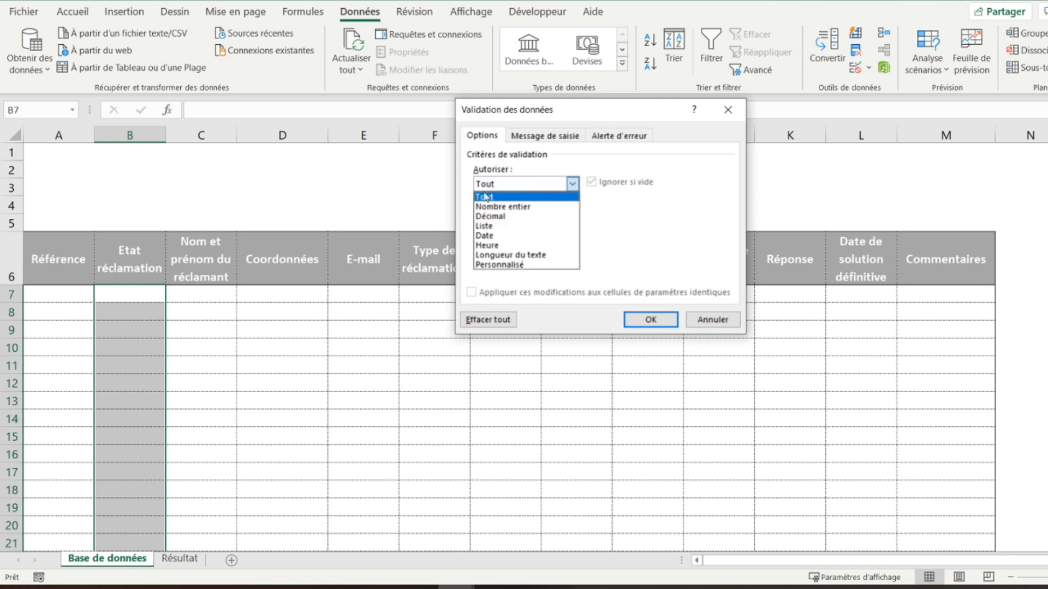
left_click(484, 226)
left_click(502, 244)
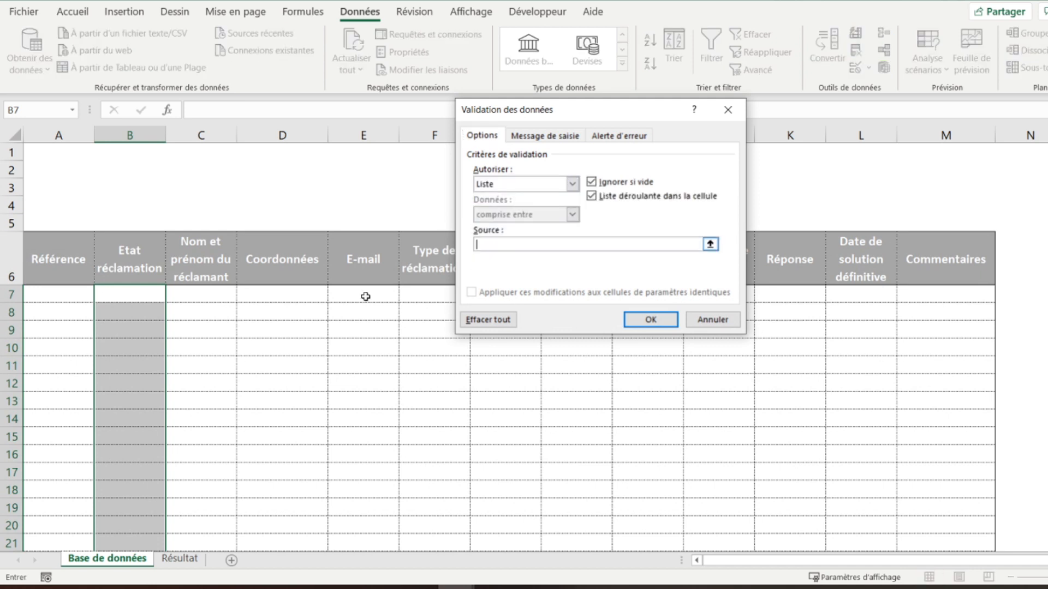
left_click(179, 559)
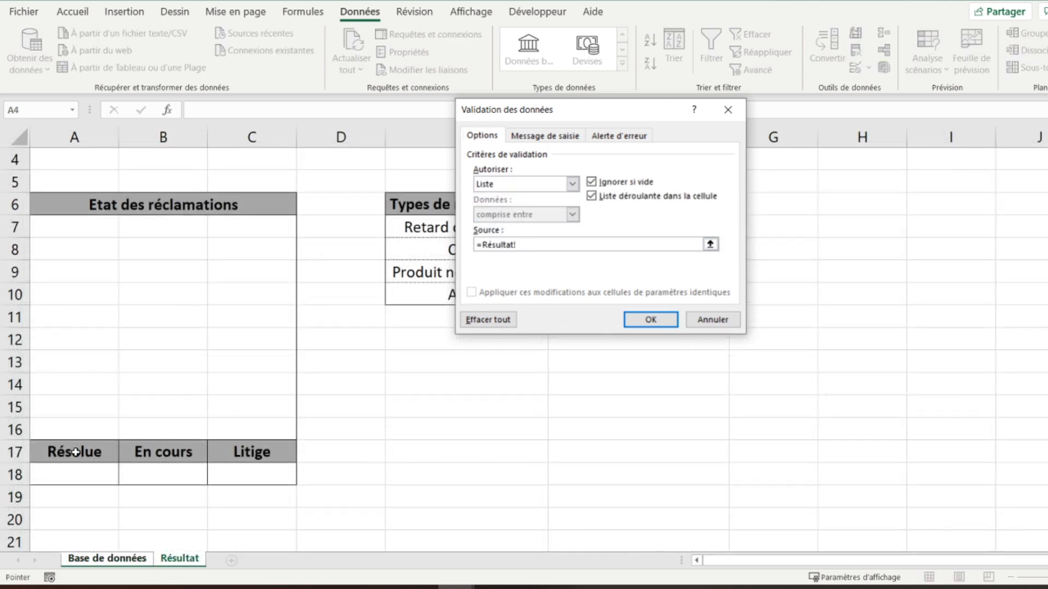
left_click_drag(75, 452, 219, 452)
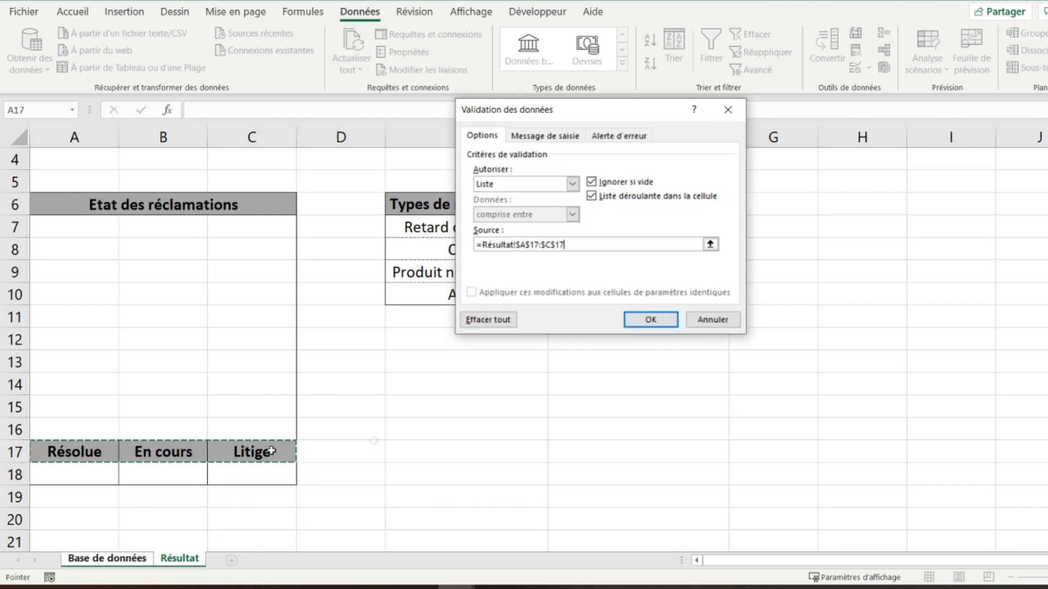
left_click(650, 320)
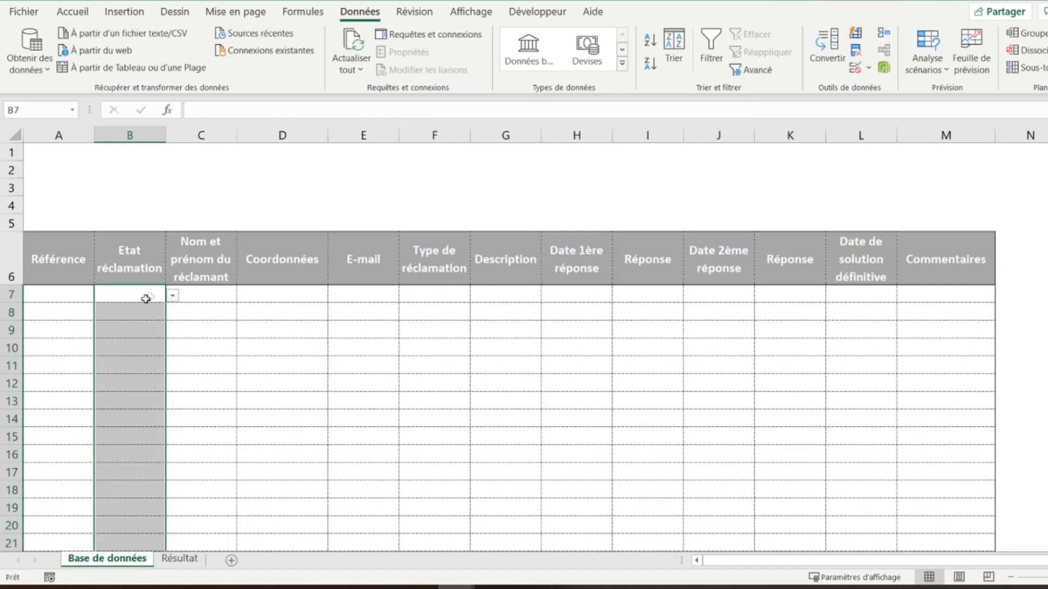
Choose the complaint statuses Résolue in B7, En cours in B8 and Litige in B9 from the drop-down lists
left_click(163, 296)
left_click(172, 296)
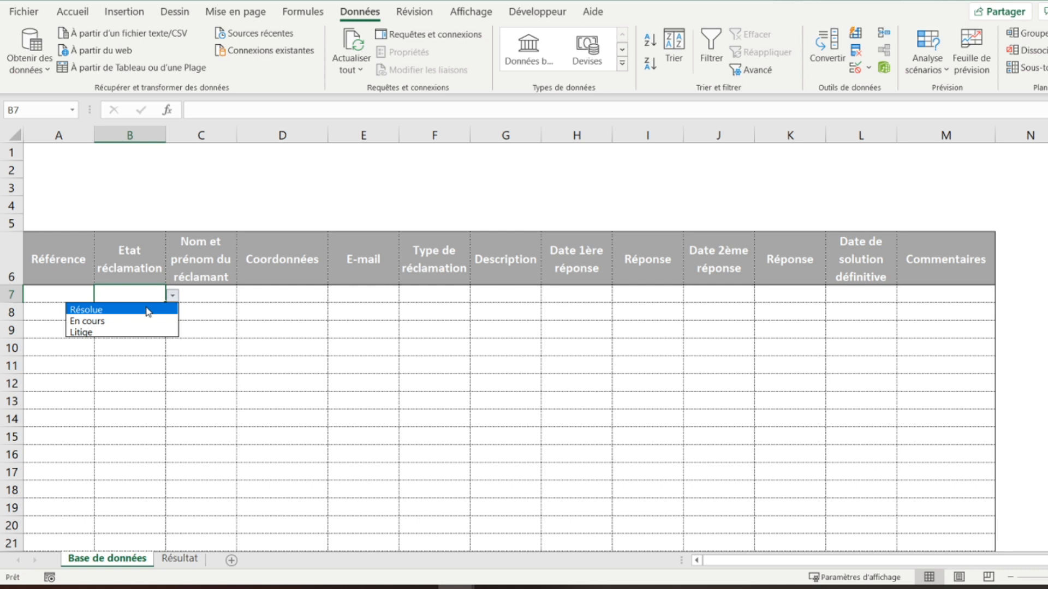
left_click(145, 305)
left_click(146, 314)
left_click(172, 314)
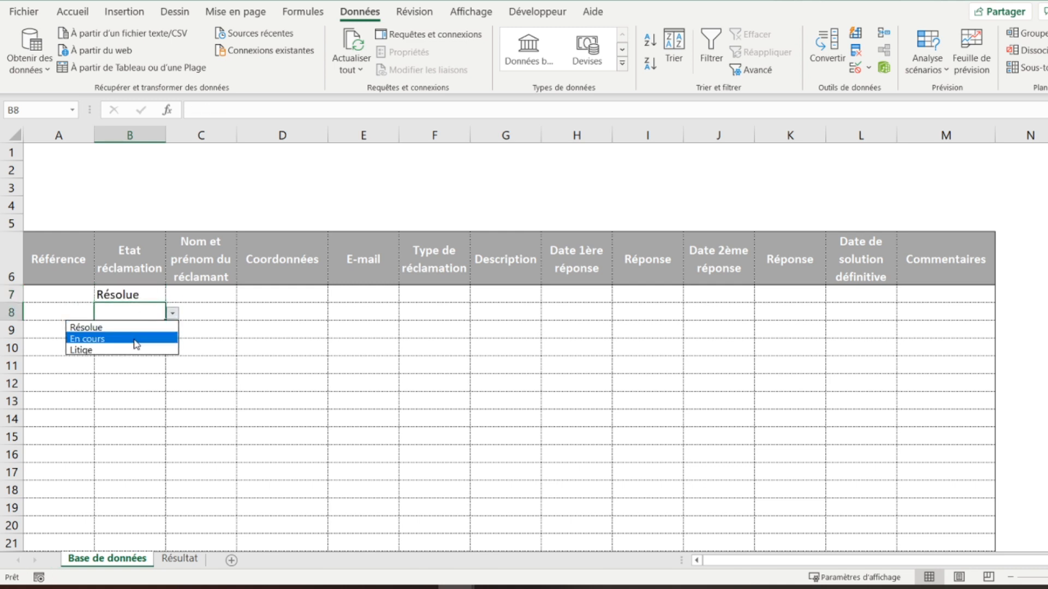
left_click(146, 339)
left_click(164, 335)
left_click(172, 332)
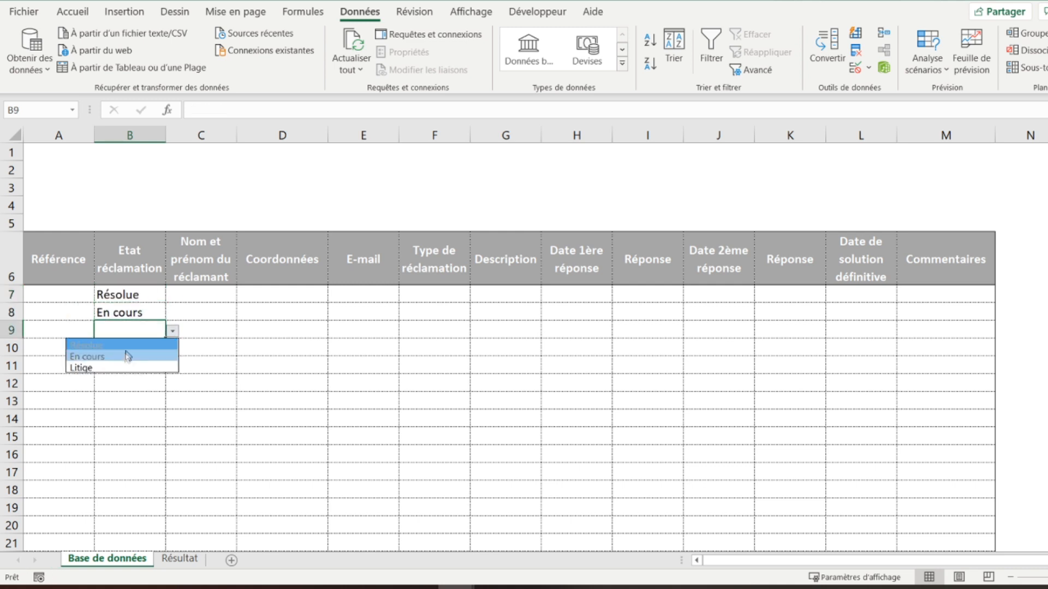
left_click(116, 365)
left_click(241, 303)
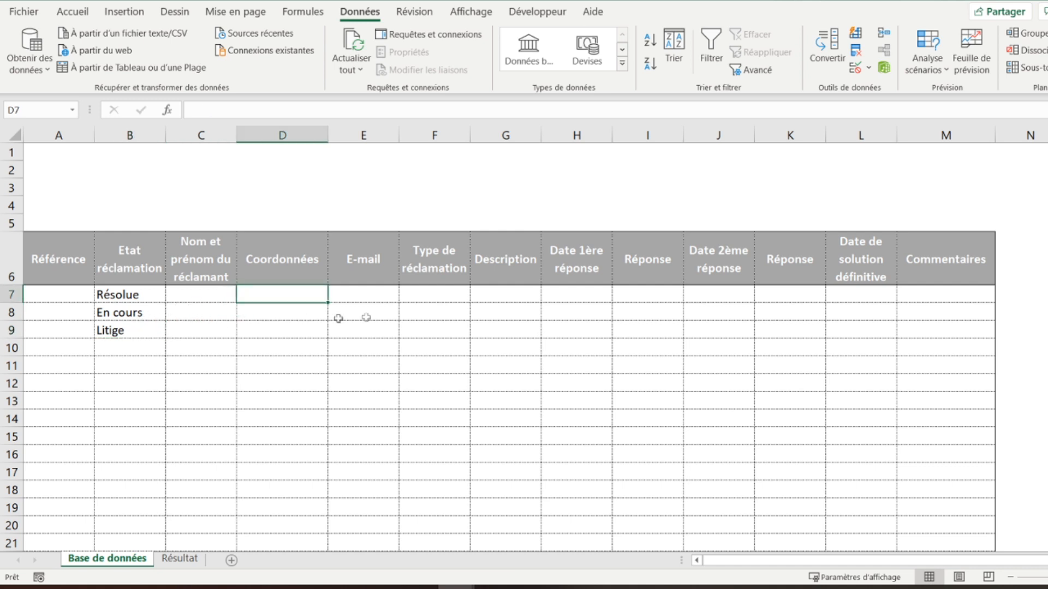
left_click(429, 293)
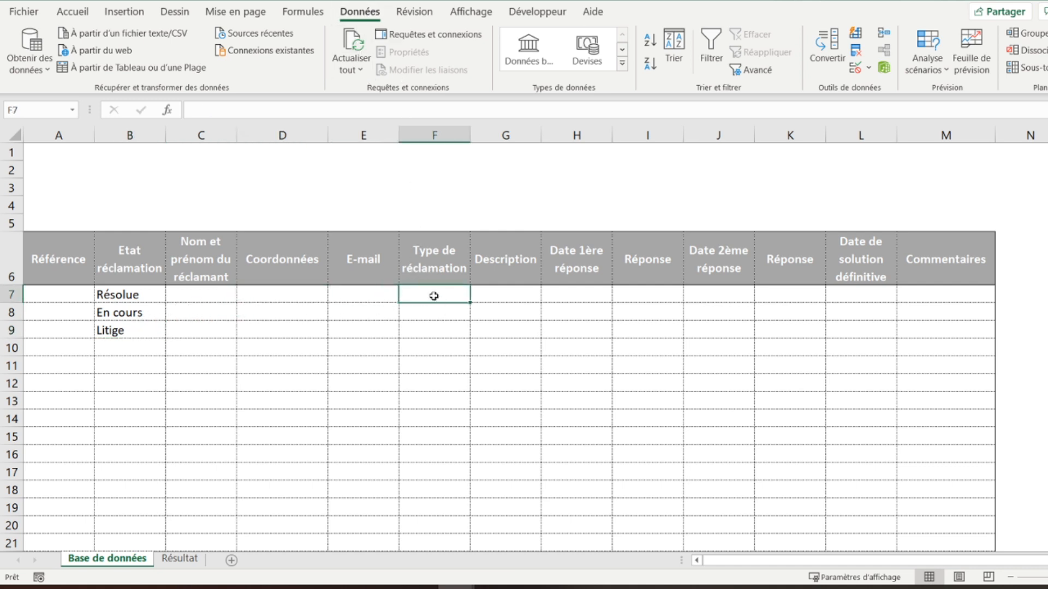
left_click(855, 68)
left_click(572, 184)
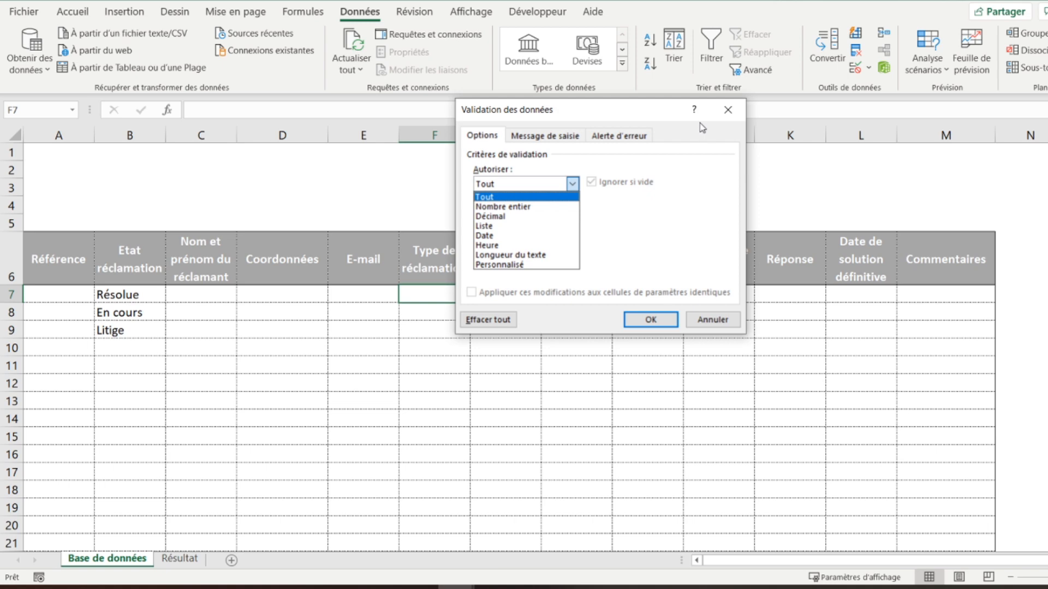
left_click(728, 110)
left_click(712, 319)
Restrict F7:F100 under "Type de réclamation" to a drop-down list sourced from Résultat!$E$7:$E$10
left_click_drag(442, 295, 424, 523)
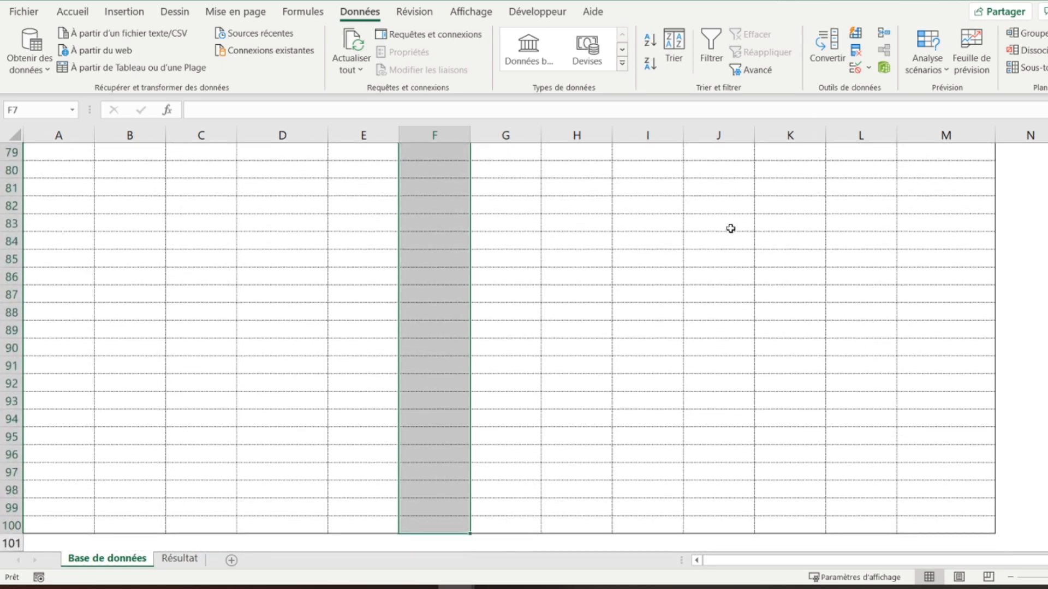
left_click(854, 68)
left_click(572, 184)
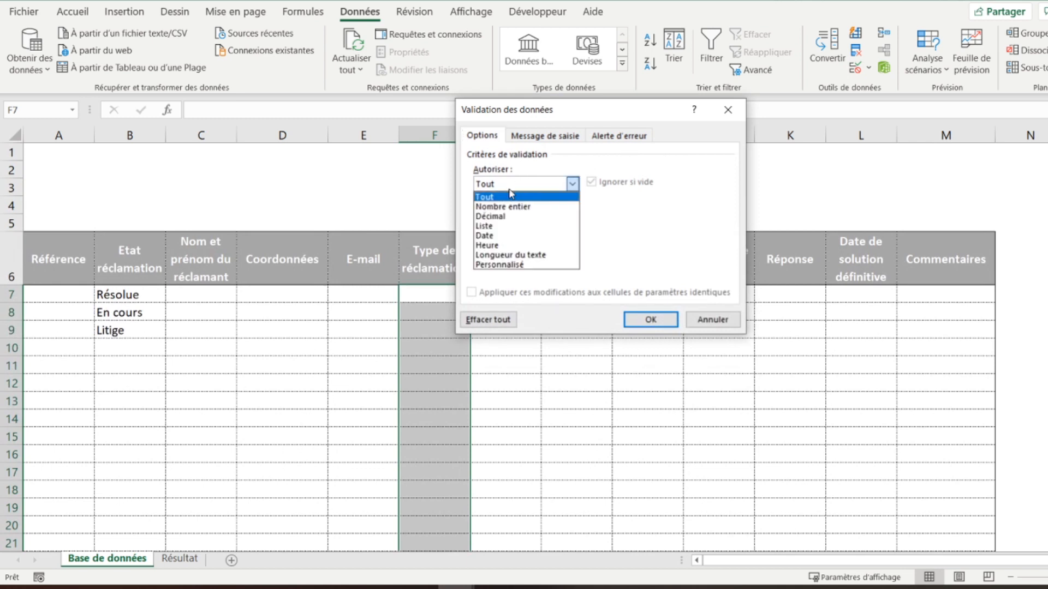
left_click(499, 226)
left_click(499, 244)
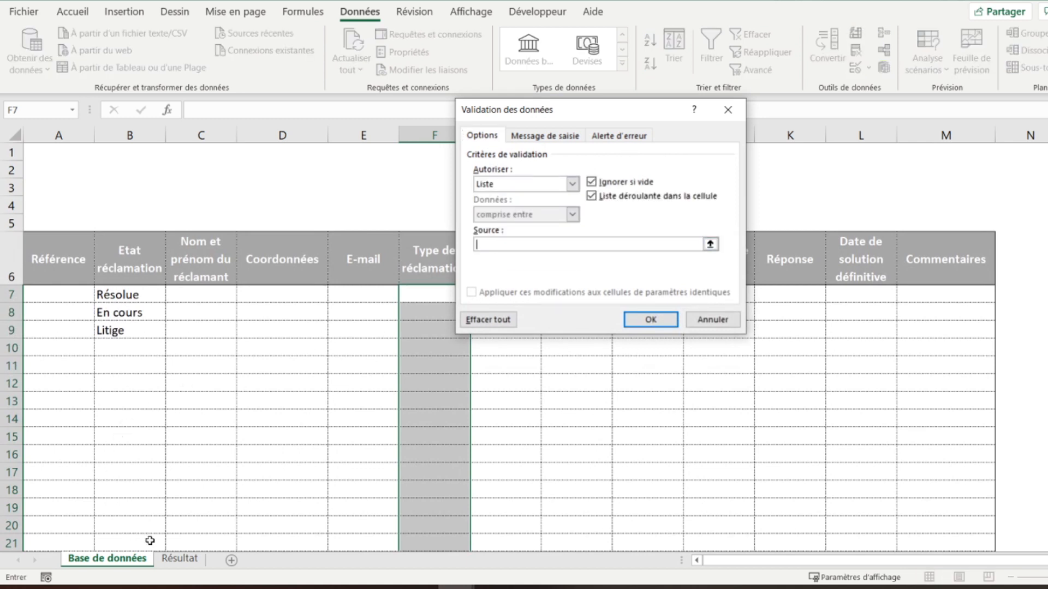
left_click(177, 558)
left_click_drag(401, 226, 407, 292)
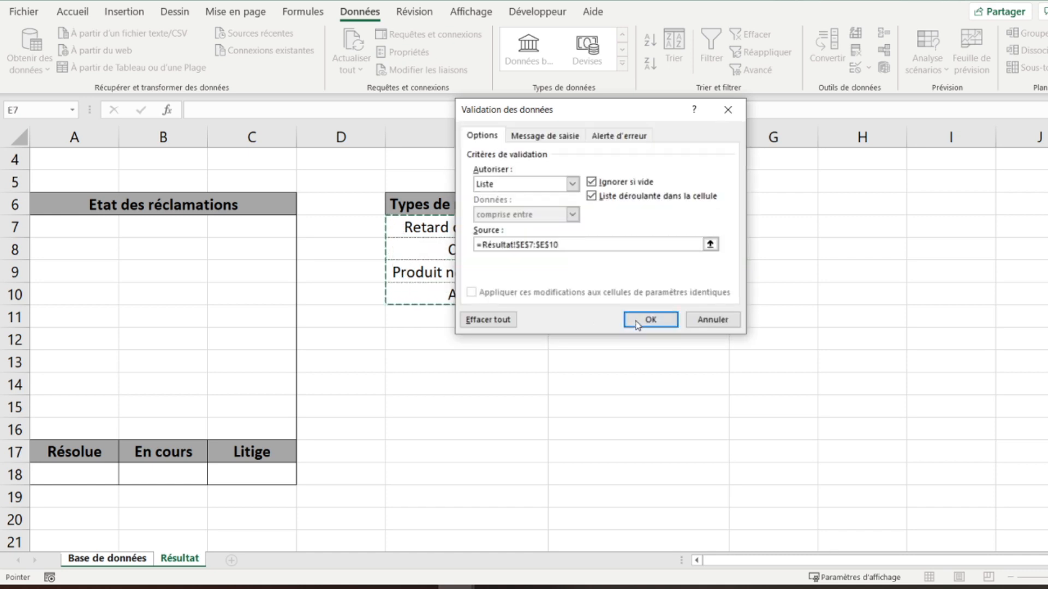
left_click(651, 319)
Choose "Retard de livraison" as the complaint type in F7 and autofit the width of column F
left_click(459, 292)
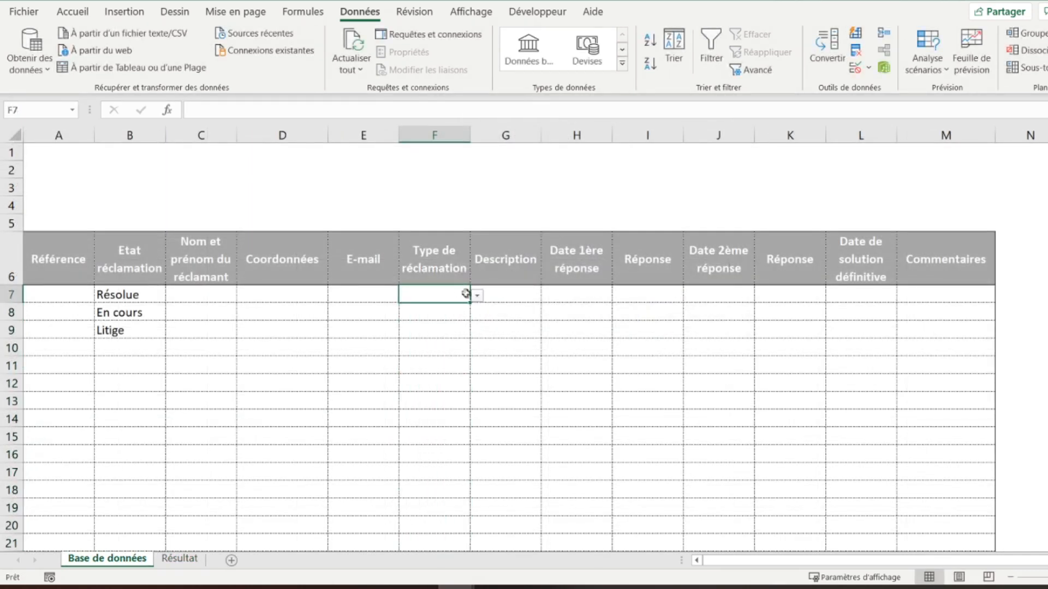
left_click(478, 298)
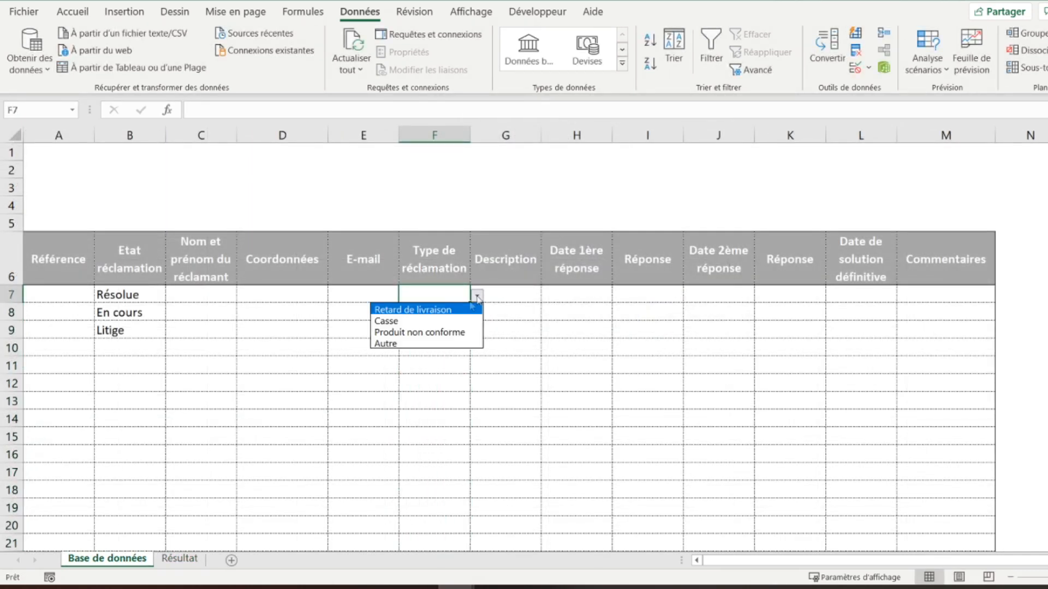
left_click(435, 310)
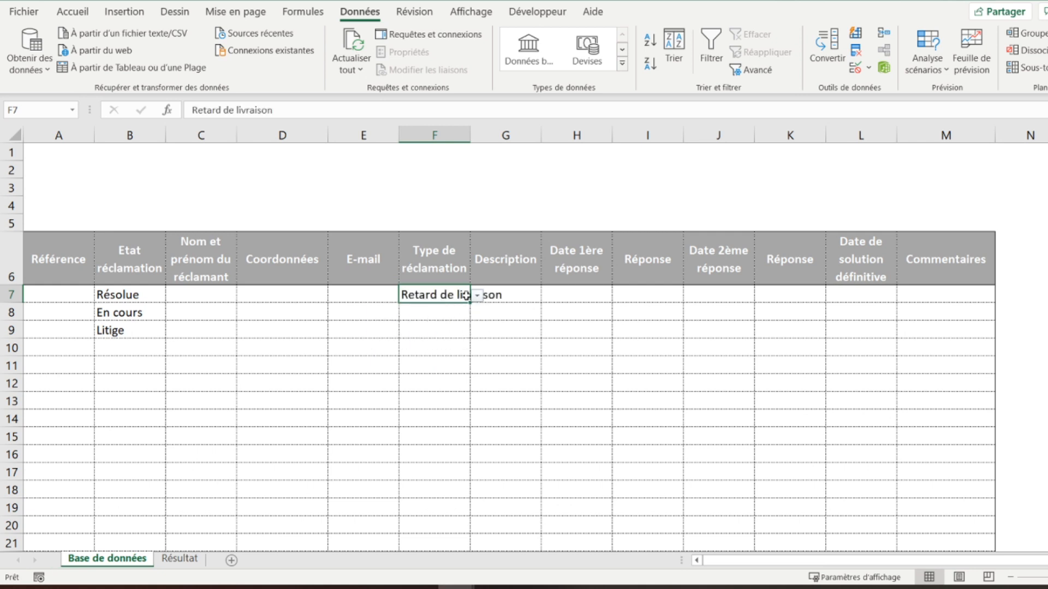
double_click(468, 134)
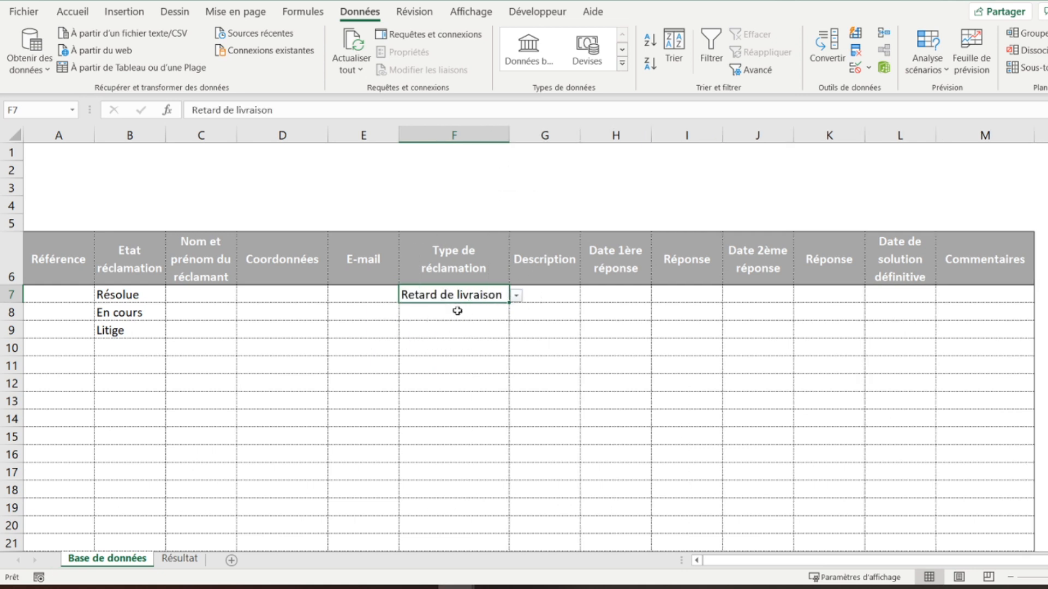
Add a conditional formatting rule to B7:B100 giving cells containing "Résolue" a green fill with dark green text
left_click(119, 297)
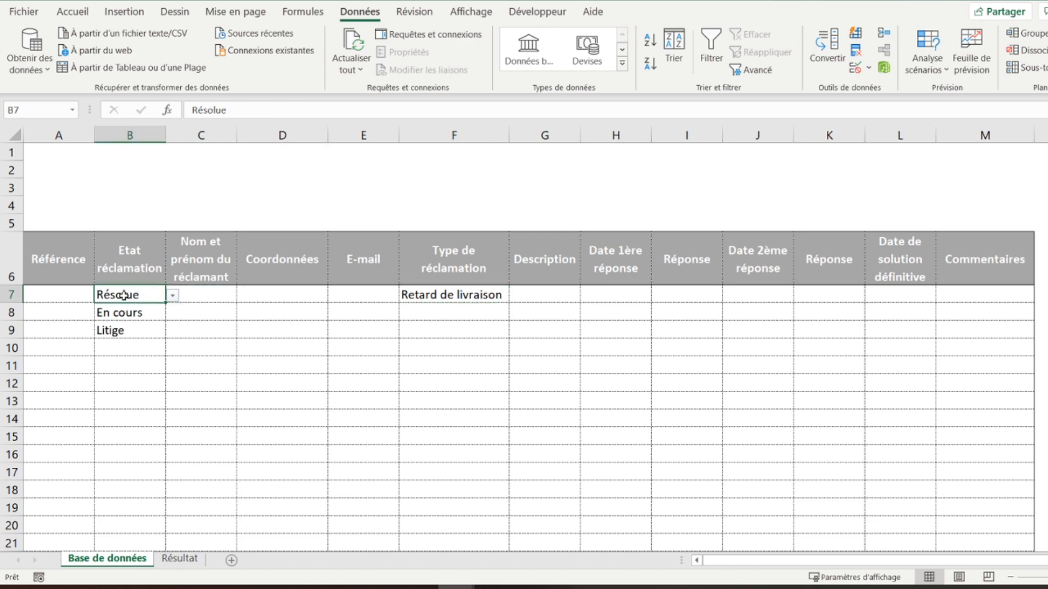
left_click_drag(124, 296, 135, 530)
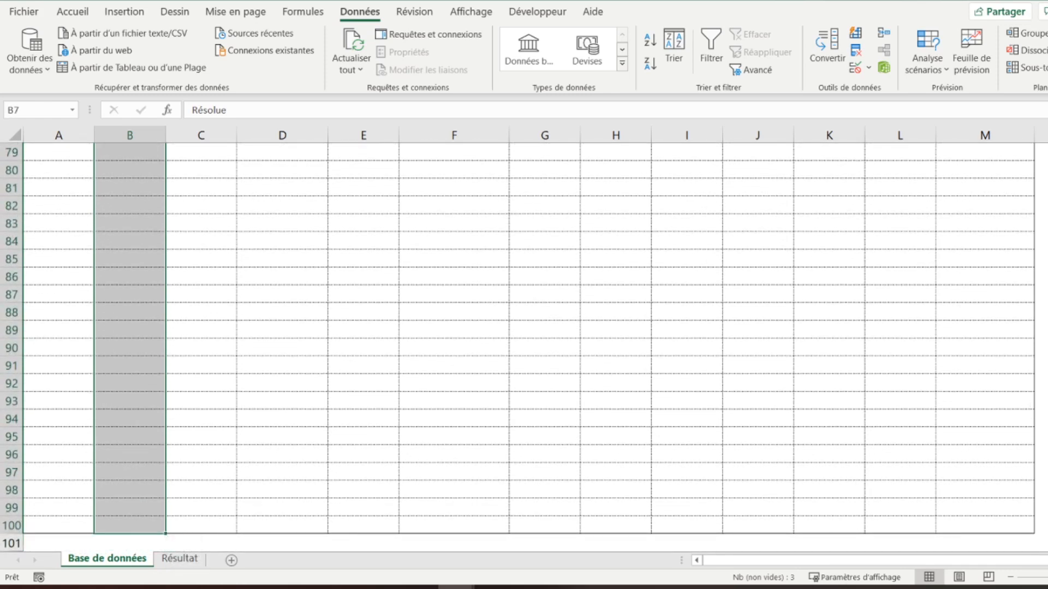
scroll(524, 347, "up", 20)
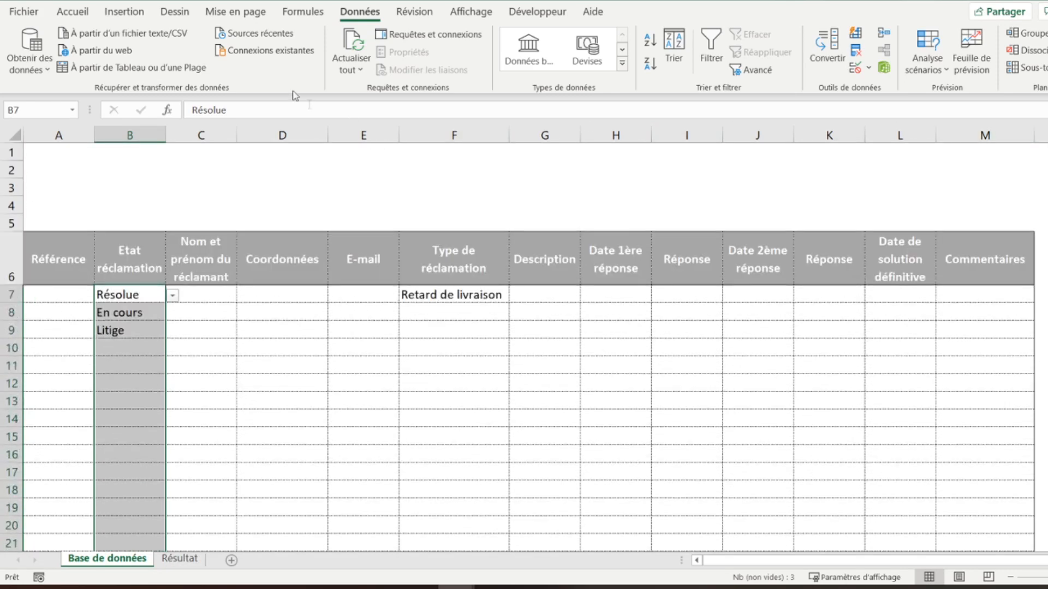
left_click(72, 11)
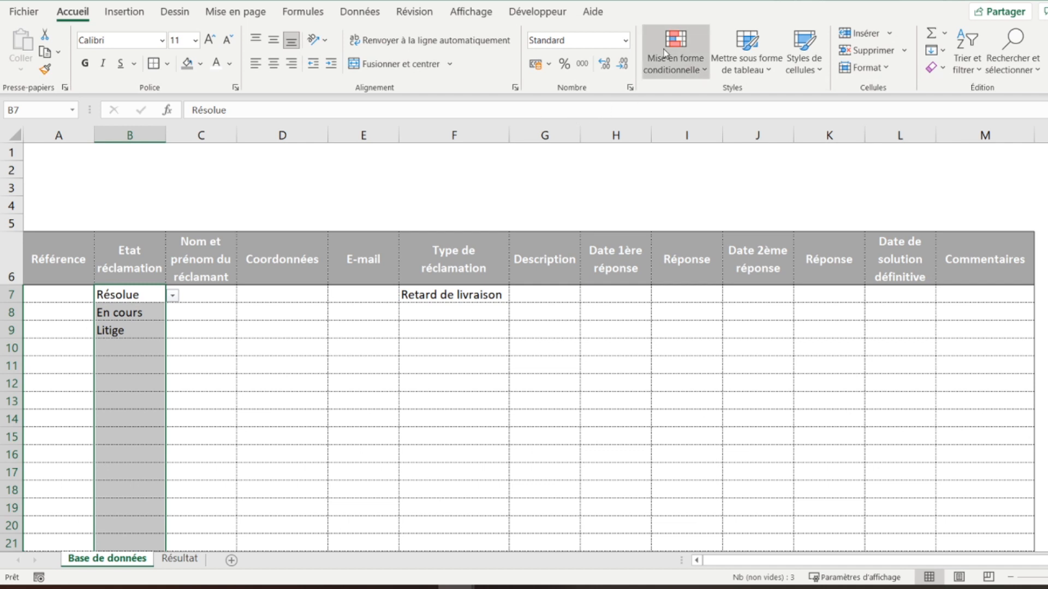
left_click(665, 53)
mouse_move(726, 101)
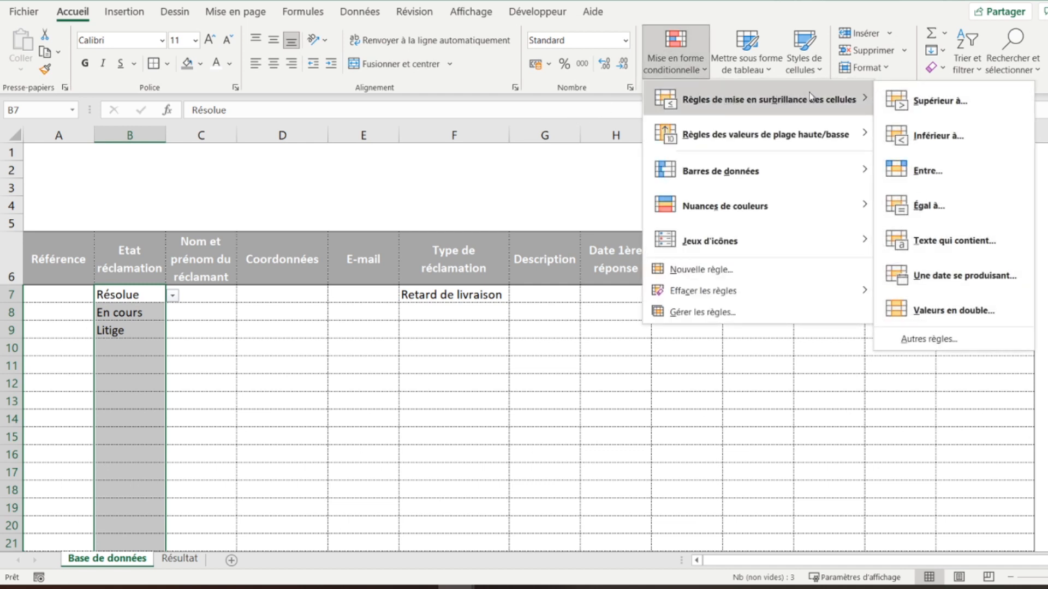
left_click(940, 240)
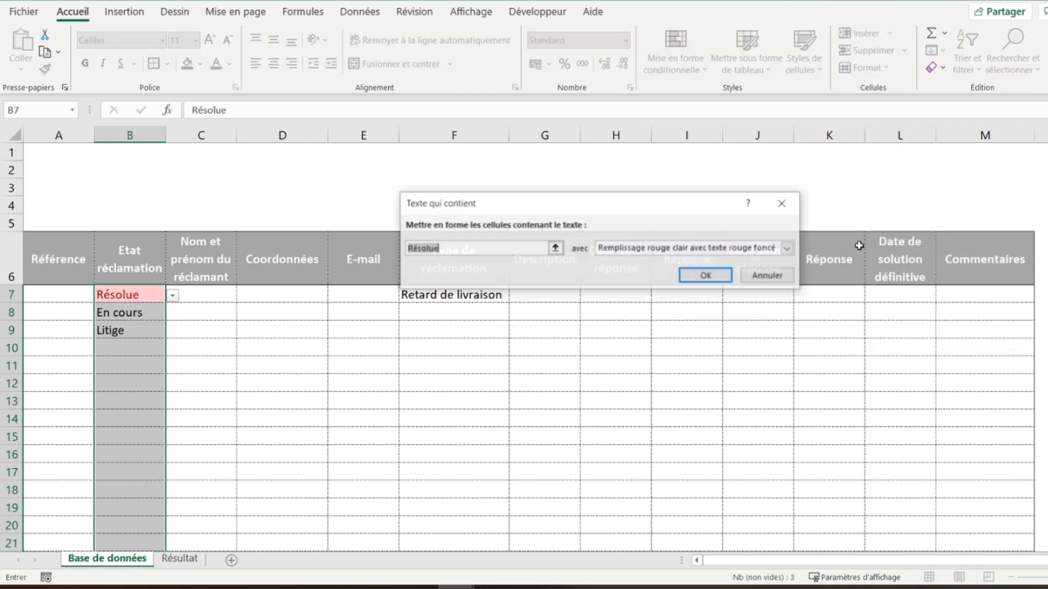
left_click(652, 252)
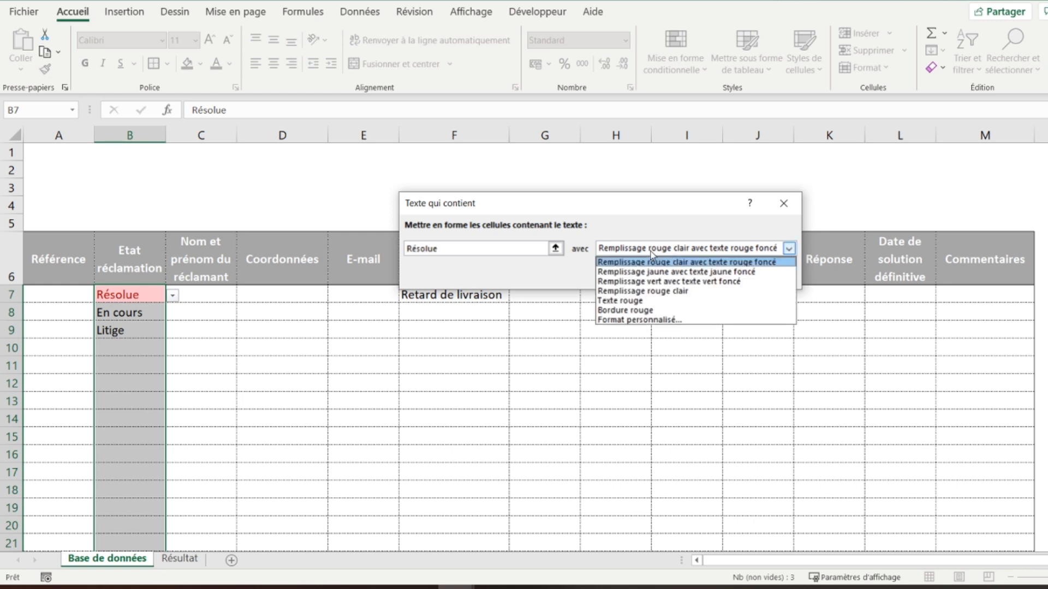
left_click(628, 288)
left_click(691, 273)
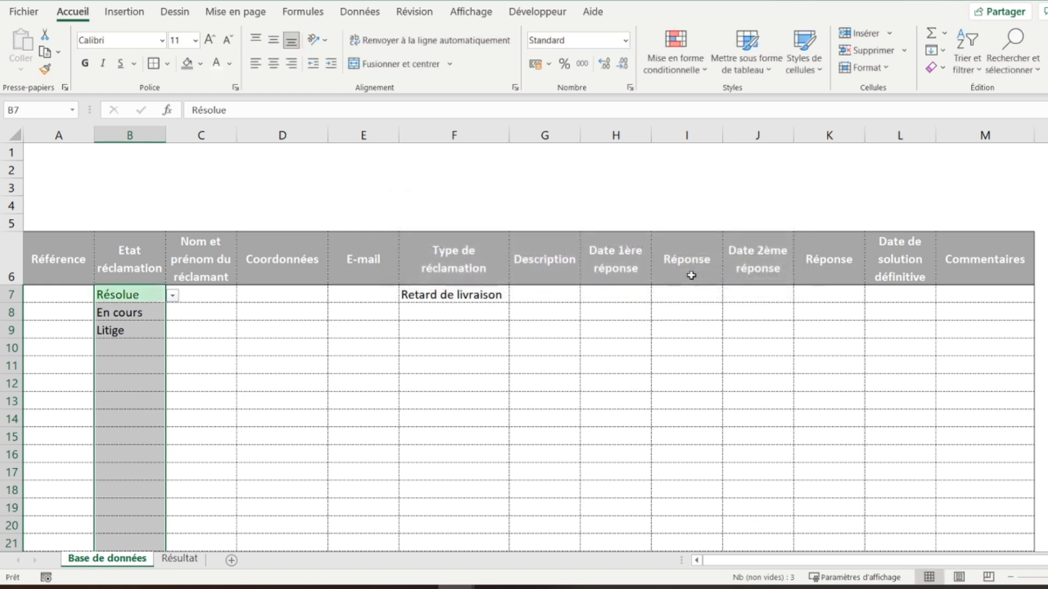
Add a text-contains rule to B7:B100 giving cells with "En cours" a yellow fill with dark yellow text
left_click(669, 72)
mouse_move(679, 104)
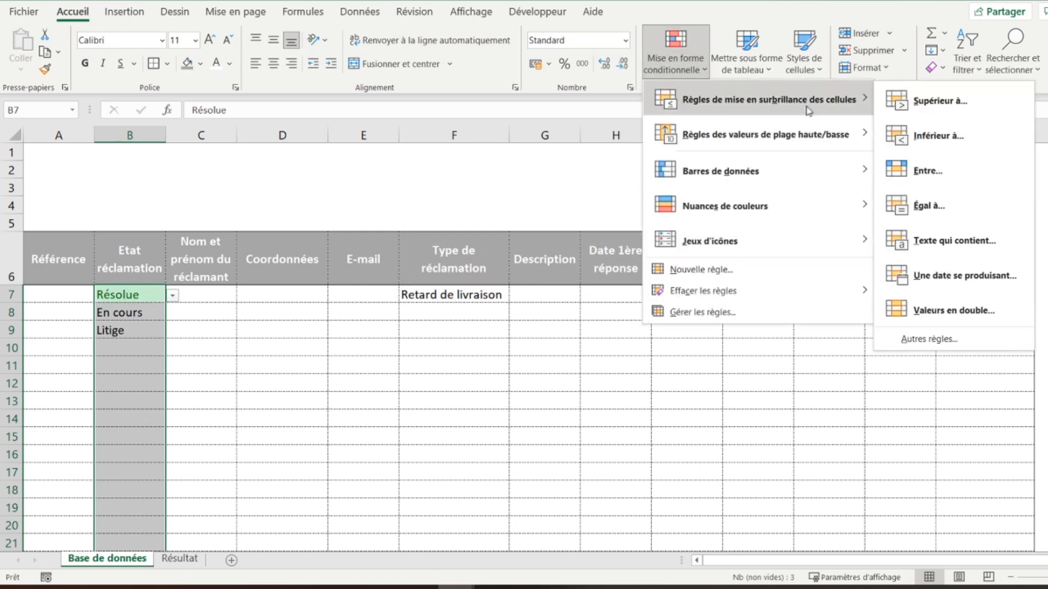
left_click(935, 246)
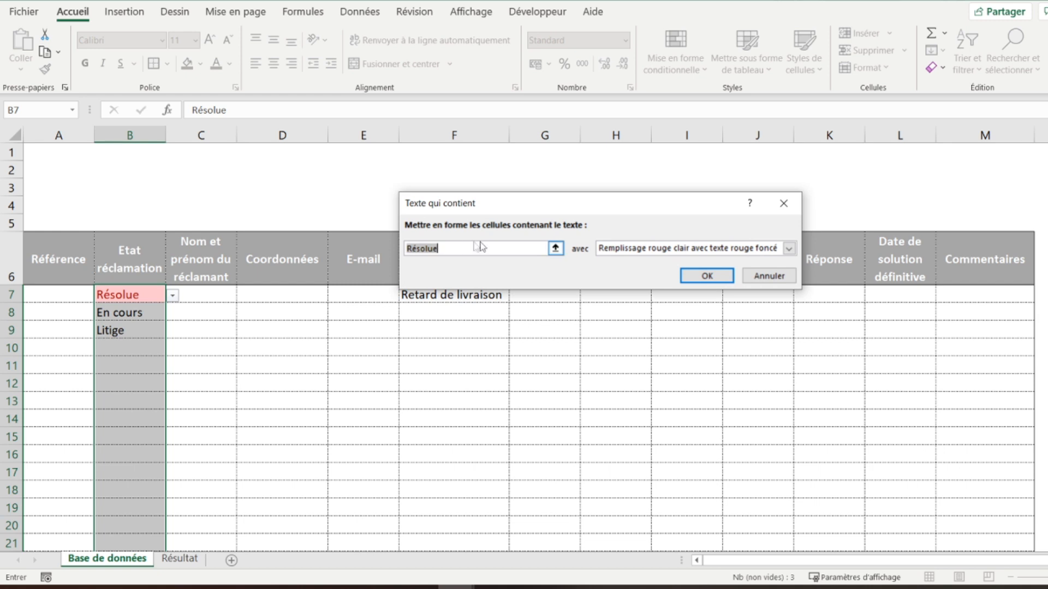
type("En cours")
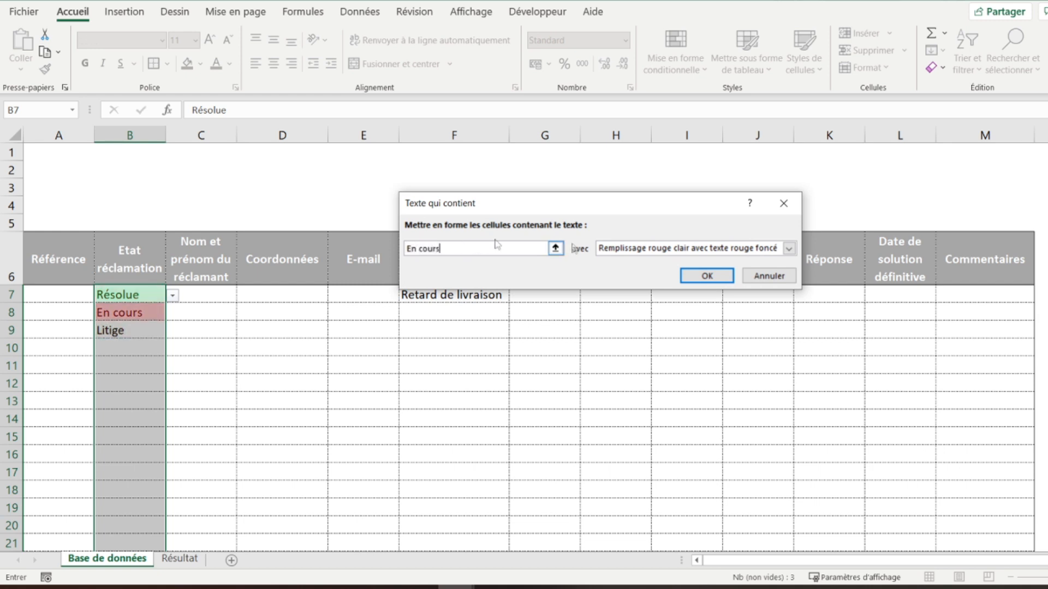
left_click(628, 249)
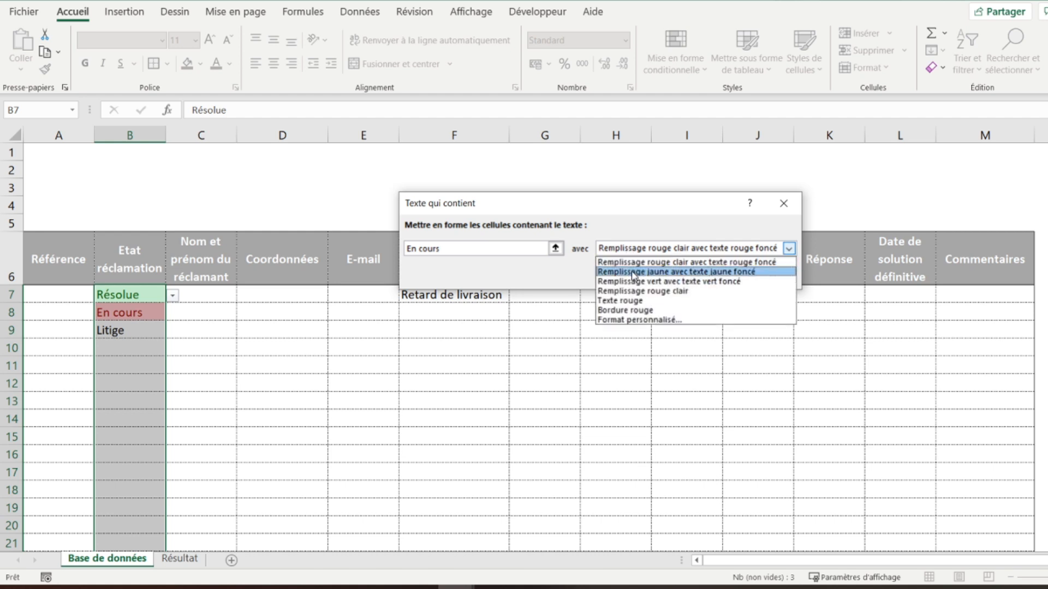
left_click(628, 271)
left_click(709, 276)
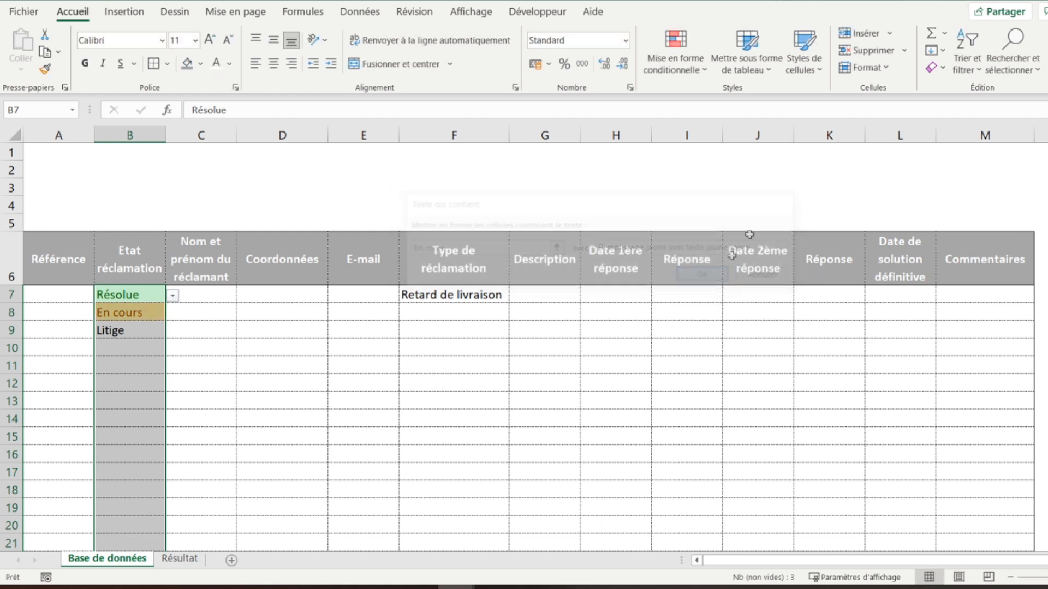
Add a text-contains rule to B7:B100 giving cells with "Litige" a light red fill with dark red text
left_click(675, 54)
mouse_move(769, 100)
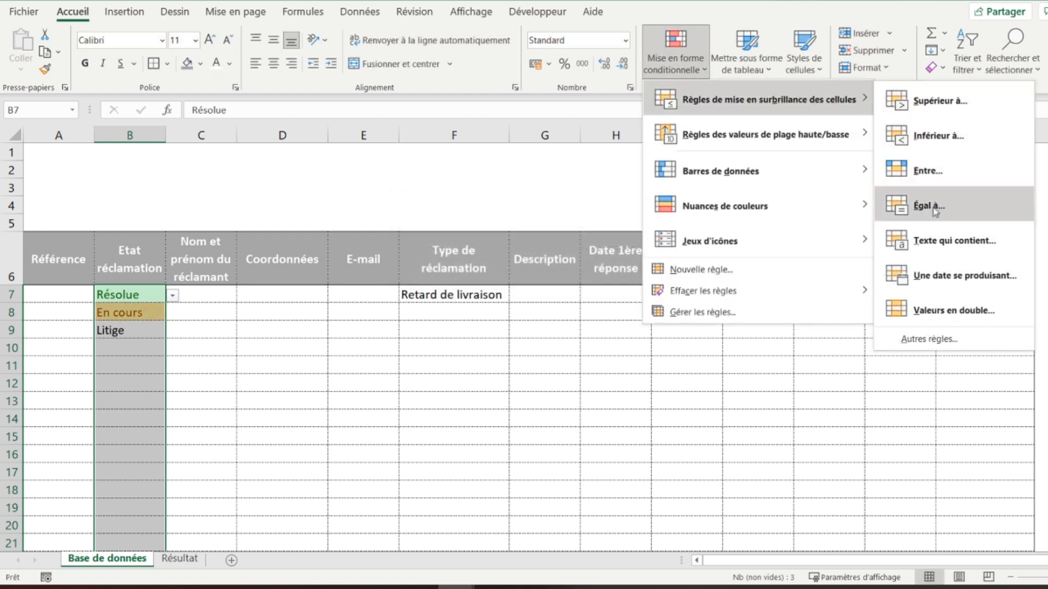
left_click(939, 240)
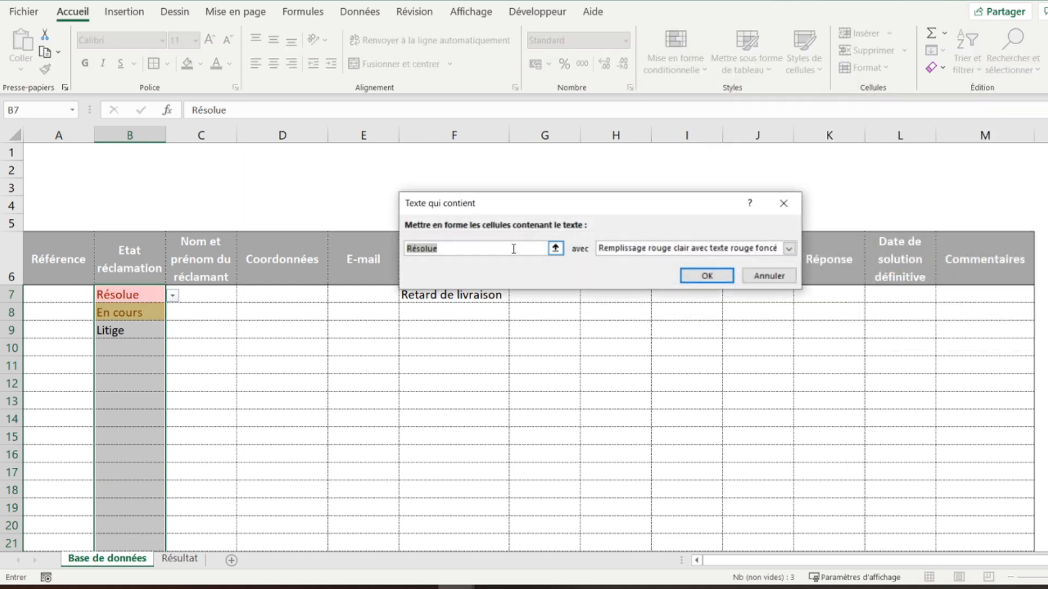
type("Litige")
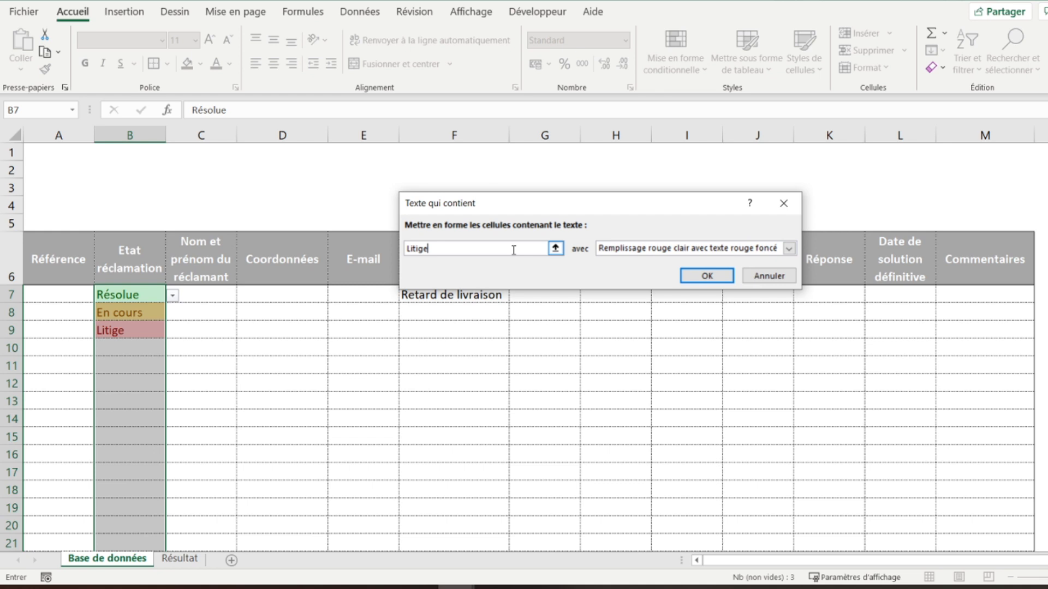
key("Return")
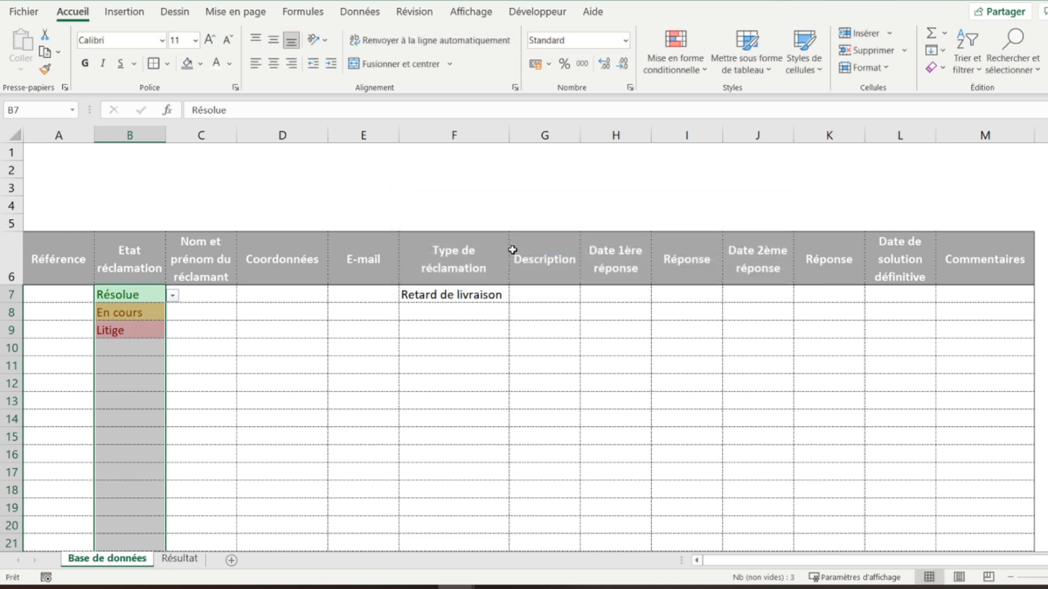
Clear the test statuses from B9 and B8 under "Etat réclamation"
left_click(147, 329)
key("Delete")
left_click(151, 309)
key("Delete")
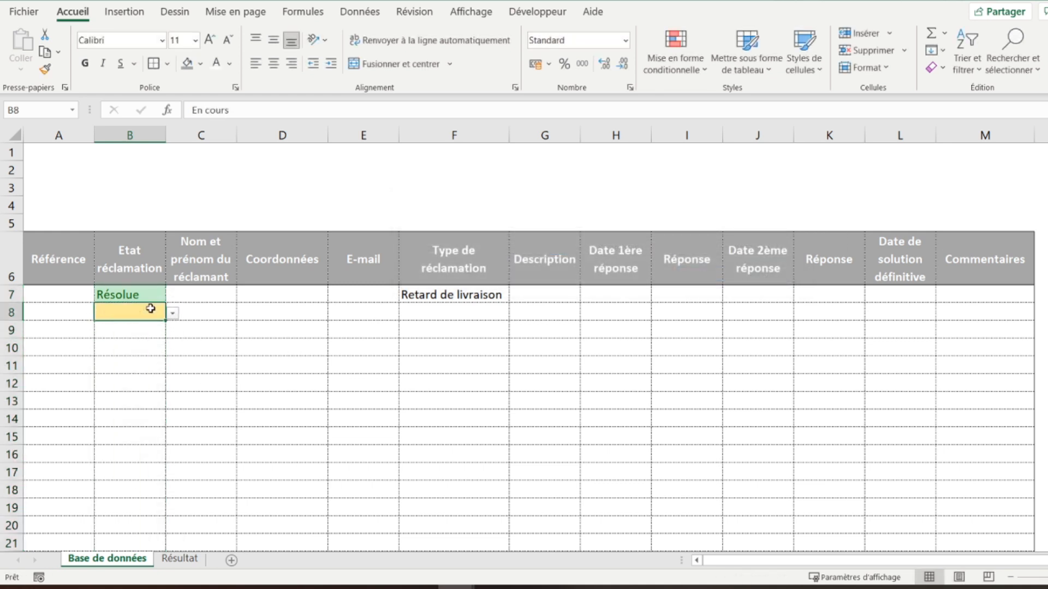
Test the status colours in B7 by choosing "En cours", "Litige" and finally "Résolue"
left_click(145, 296)
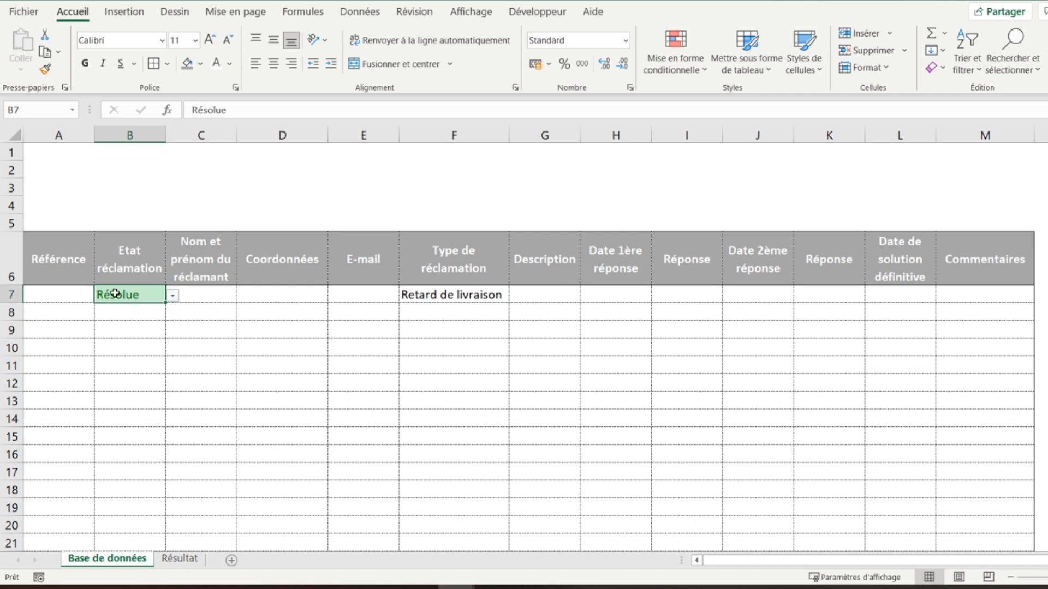
left_click(173, 295)
left_click(137, 318)
left_click(173, 296)
left_click(128, 332)
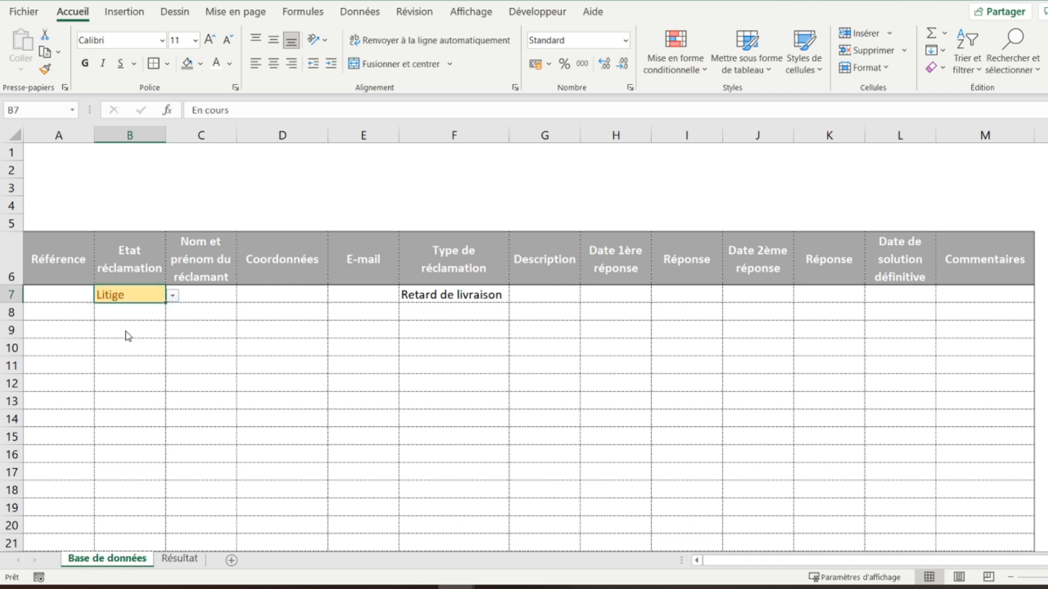
left_click(173, 295)
left_click(143, 310)
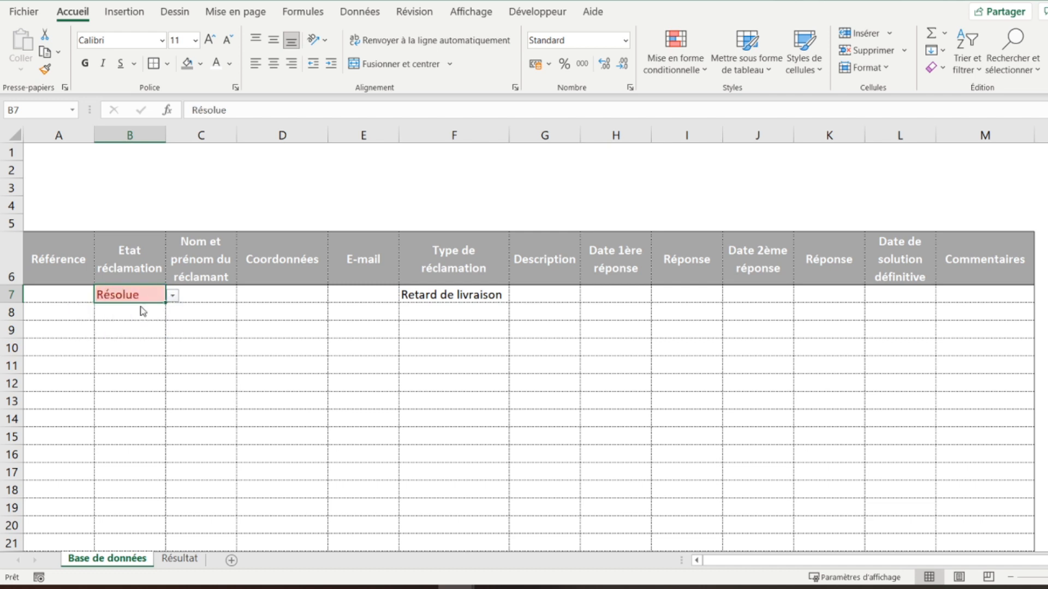
left_click(435, 293)
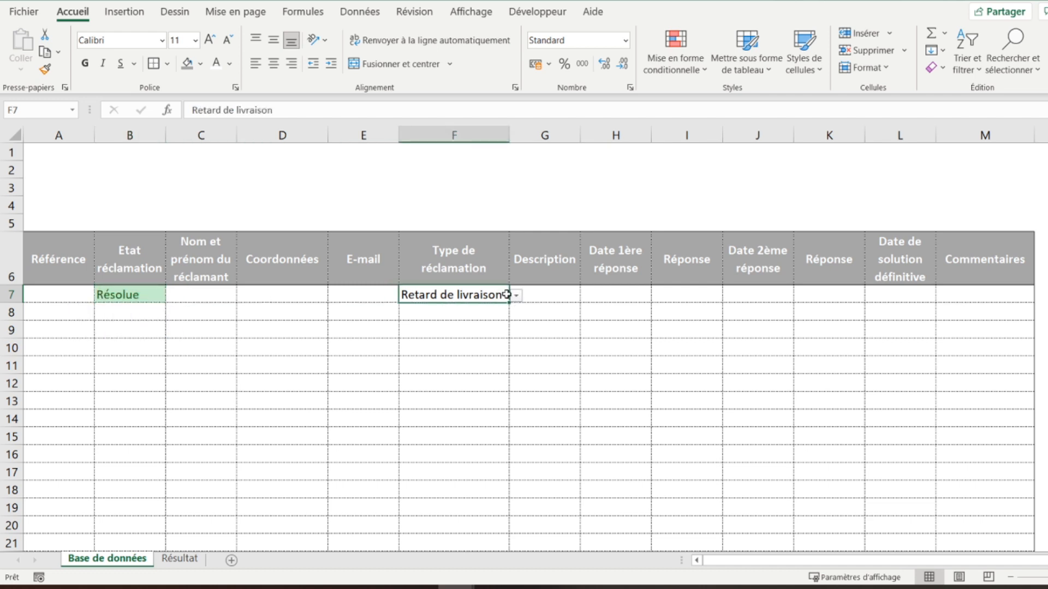
Choose "En cours" as the complaint status in B8 and "Litige" in B9
left_click(146, 313)
left_click(172, 313)
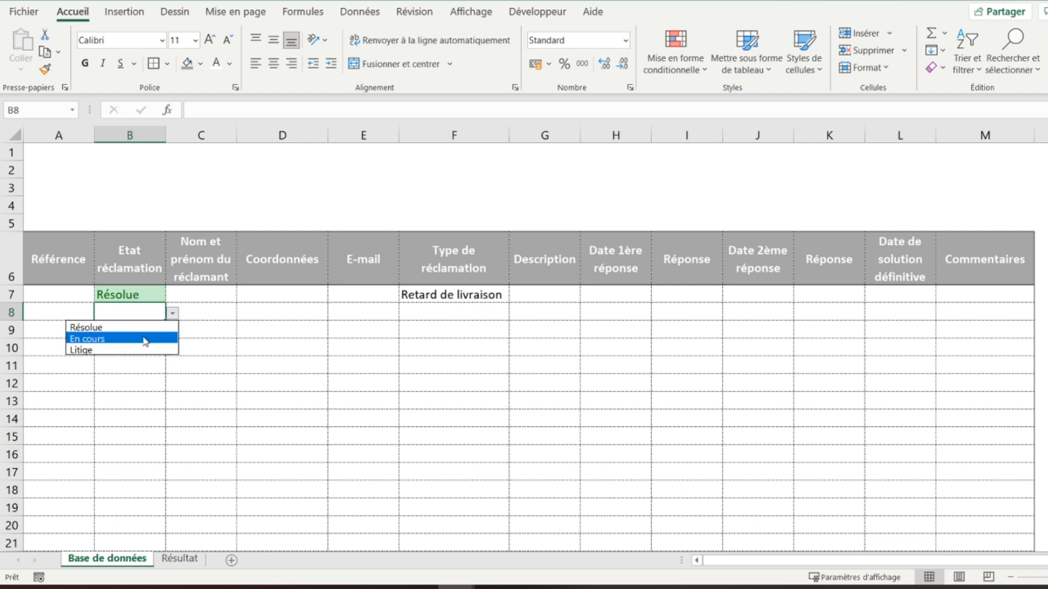
left_click(145, 339)
left_click(148, 333)
left_click(173, 331)
left_click(133, 367)
Choose "Casse" as the complaint type in both F8 and F9
left_click(505, 314)
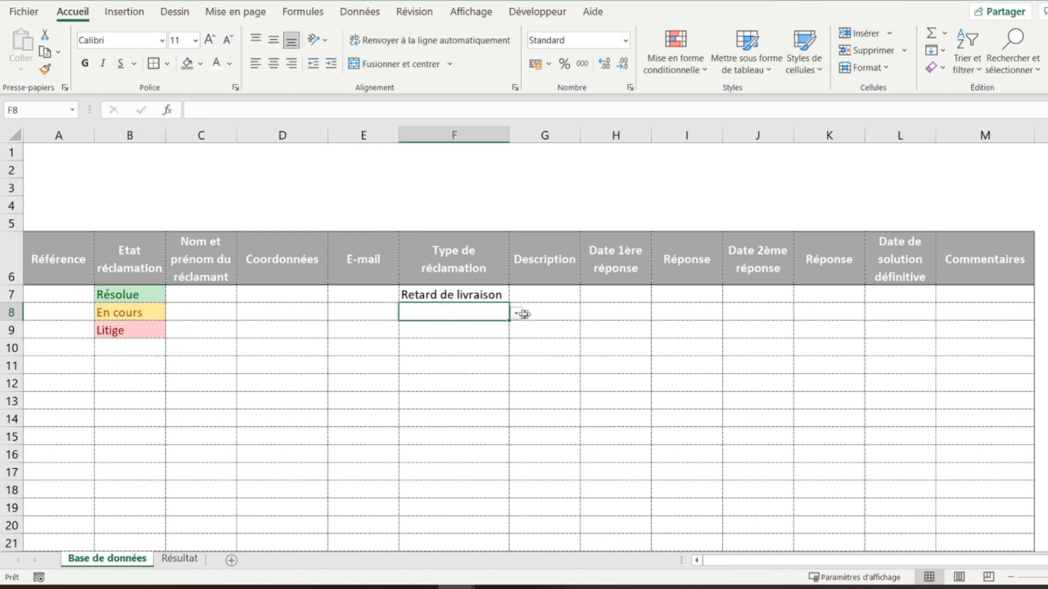
left_click(516, 313)
left_click(466, 339)
left_click(461, 329)
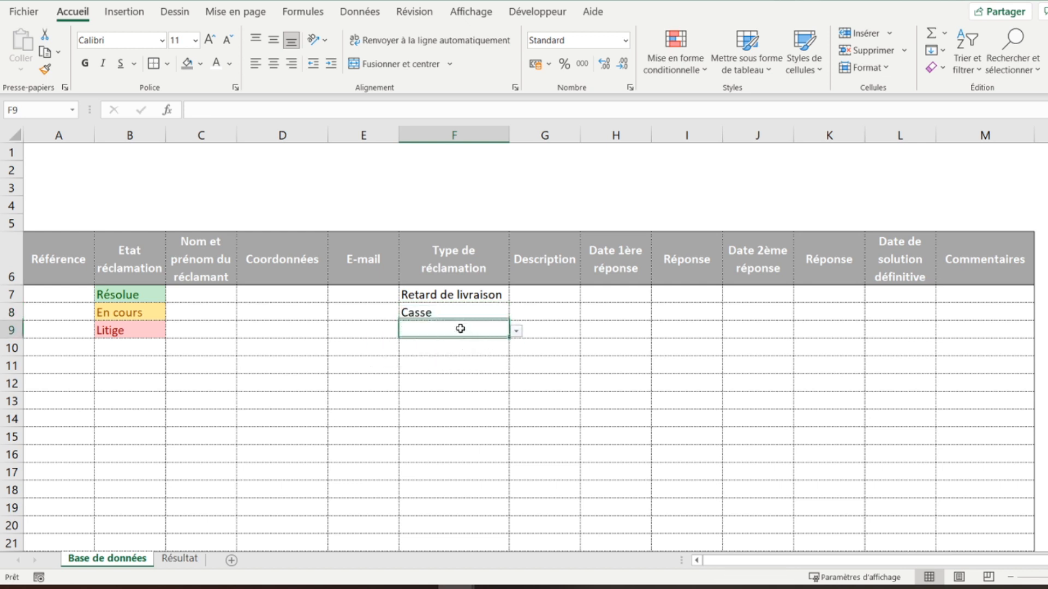
left_click(513, 332)
left_click(434, 357)
Start an NB.SI formula in A18 of the Résultat sheet, under "Résolue"
left_click(191, 561)
left_click(178, 256)
scroll(159, 240, "up", 2)
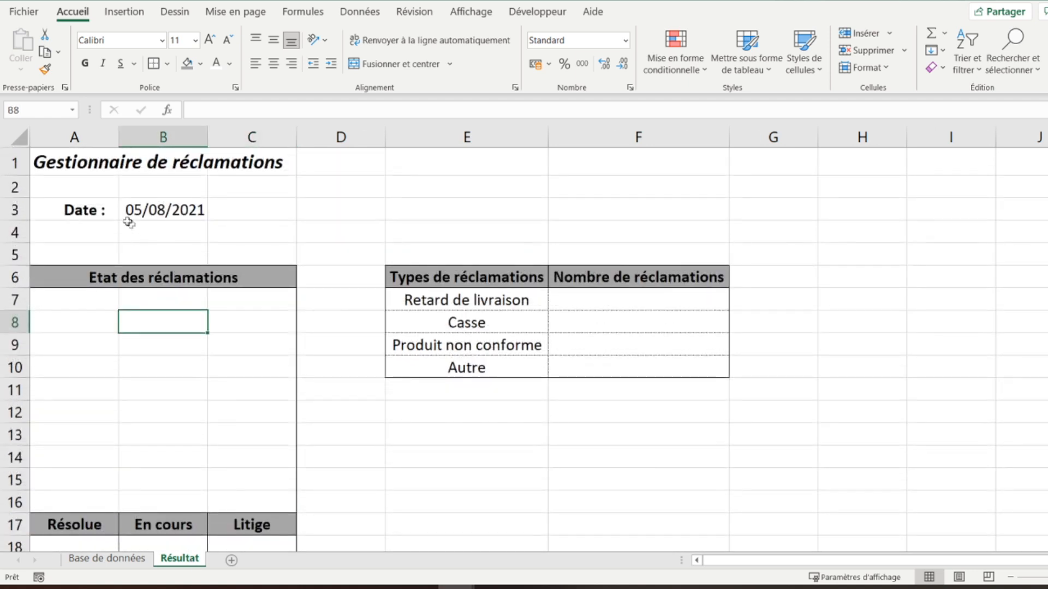
left_click(89, 308)
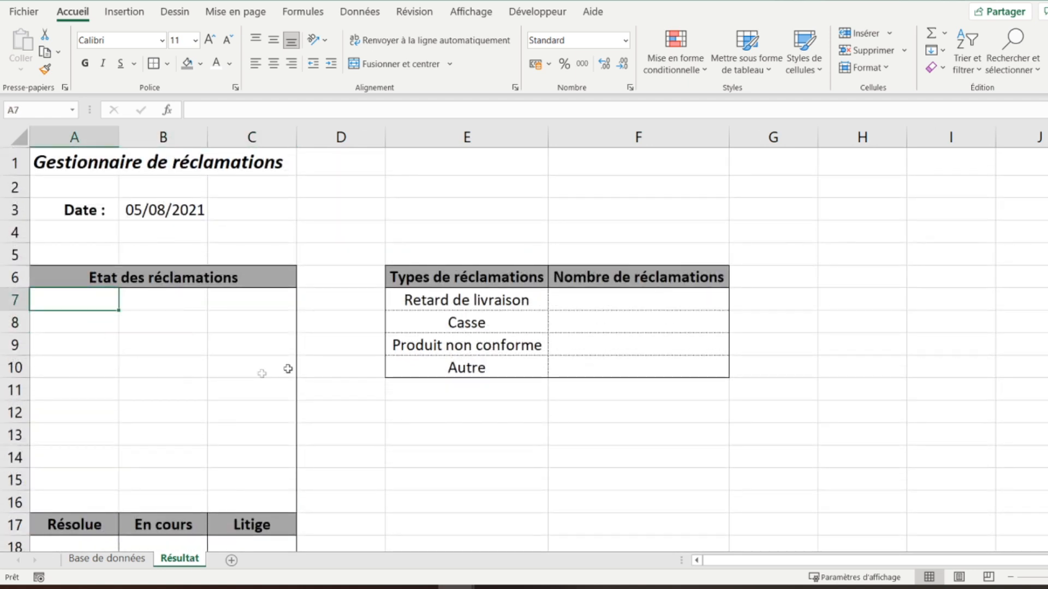
scroll(204, 290, "down", 1)
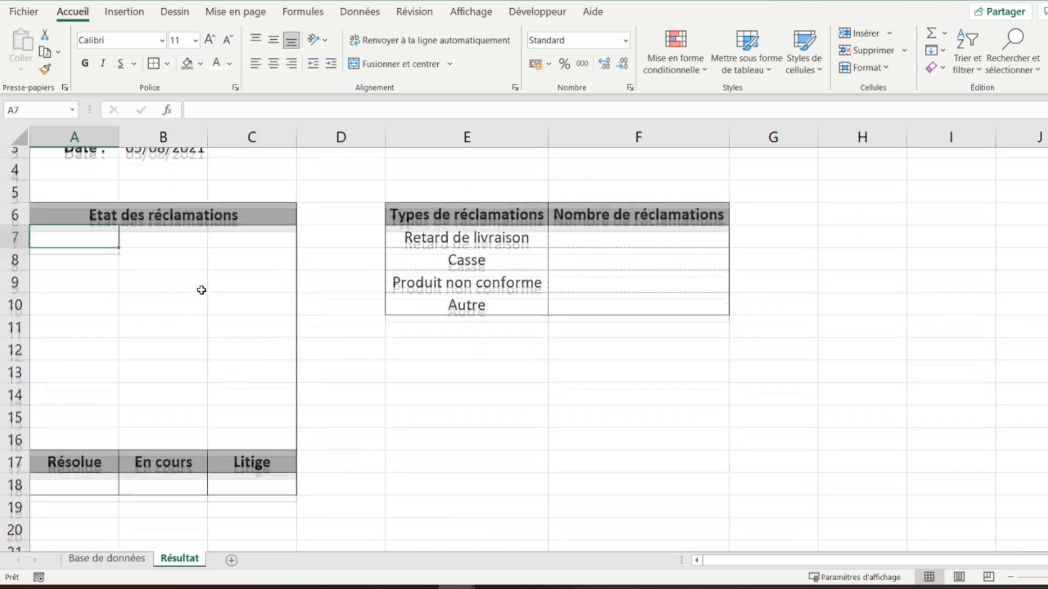
left_click(80, 472)
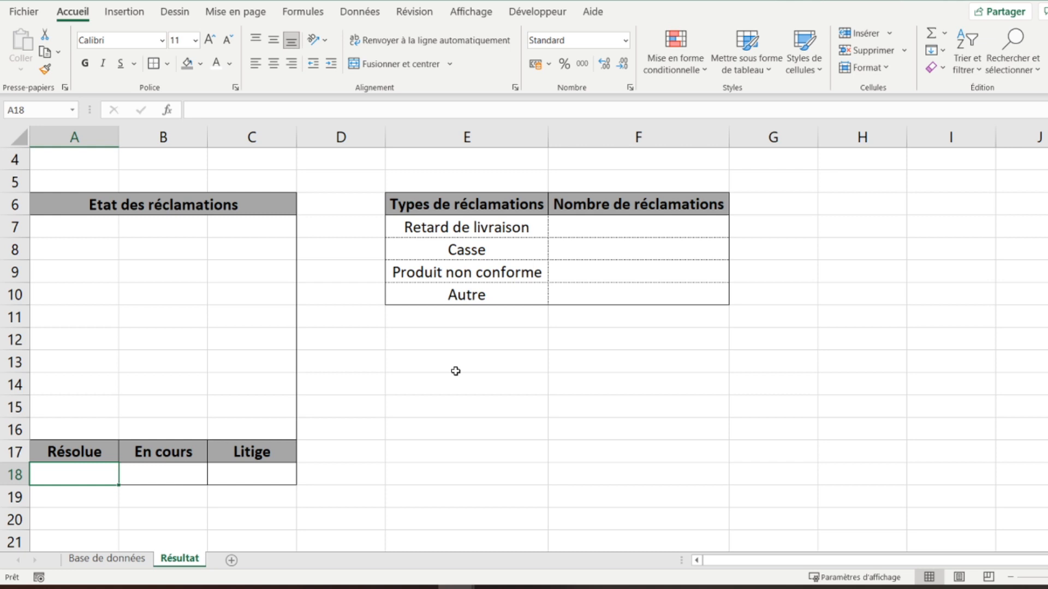
type("=nb")
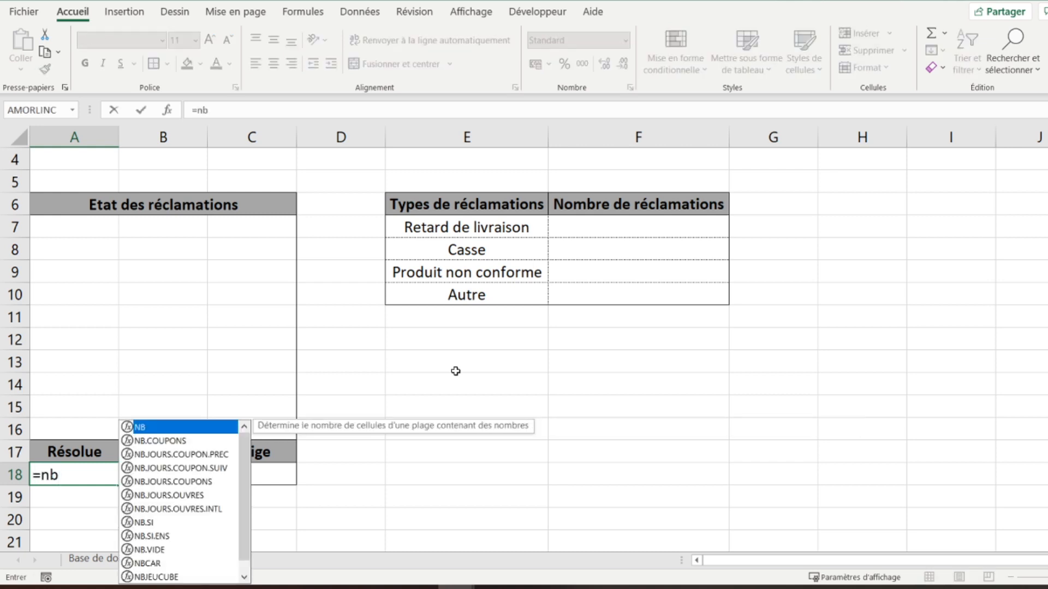
type(".si")
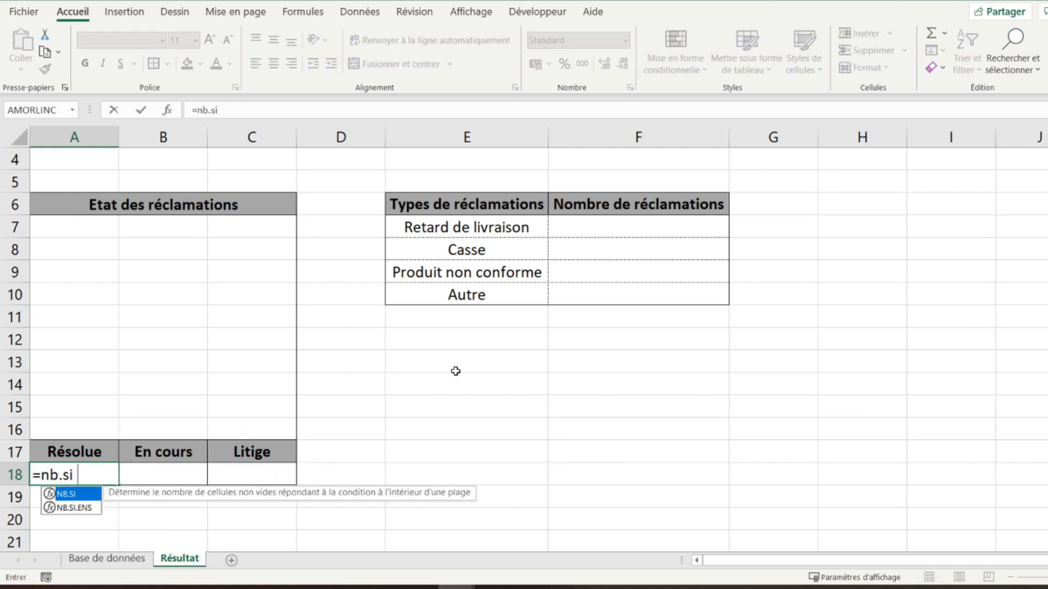
type("(")
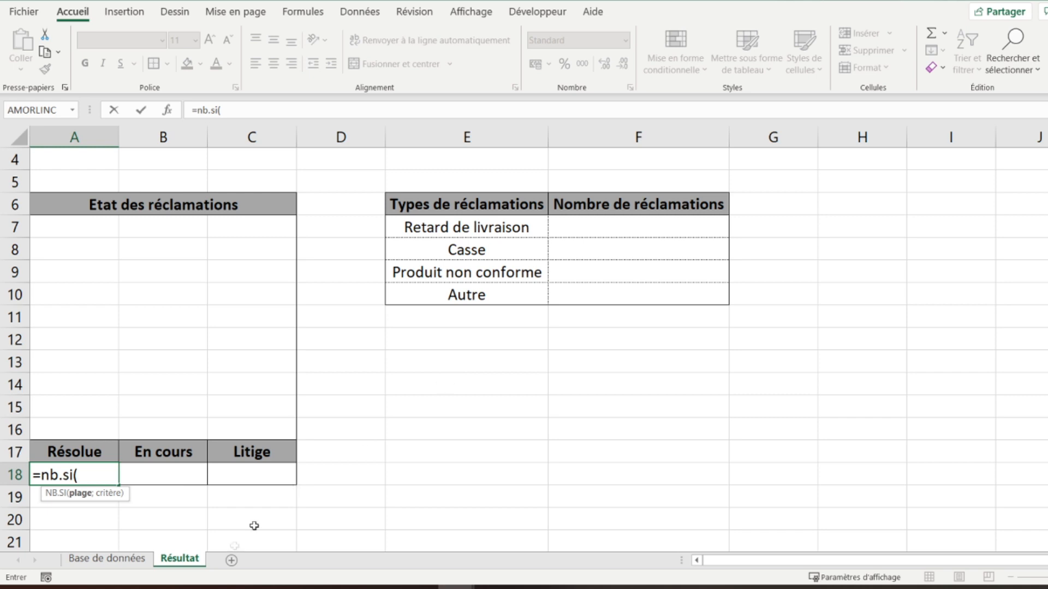
Set the range of the NB.SI formula to 'Base de données'!$B$7:$B$100, using absolute references
left_click(112, 559)
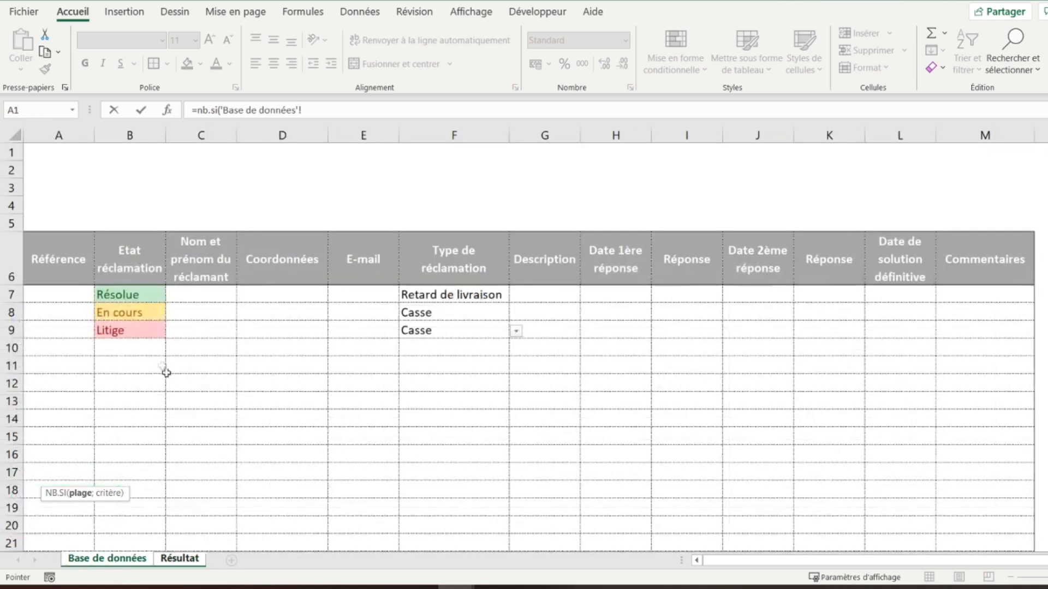
left_click_drag(122, 295, 127, 403)
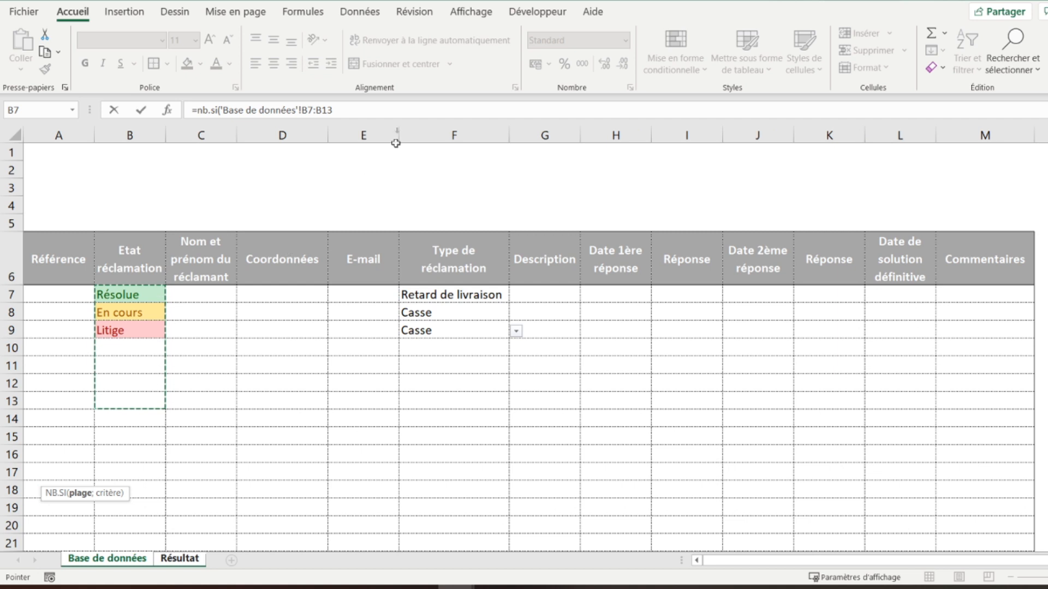
left_click(379, 111)
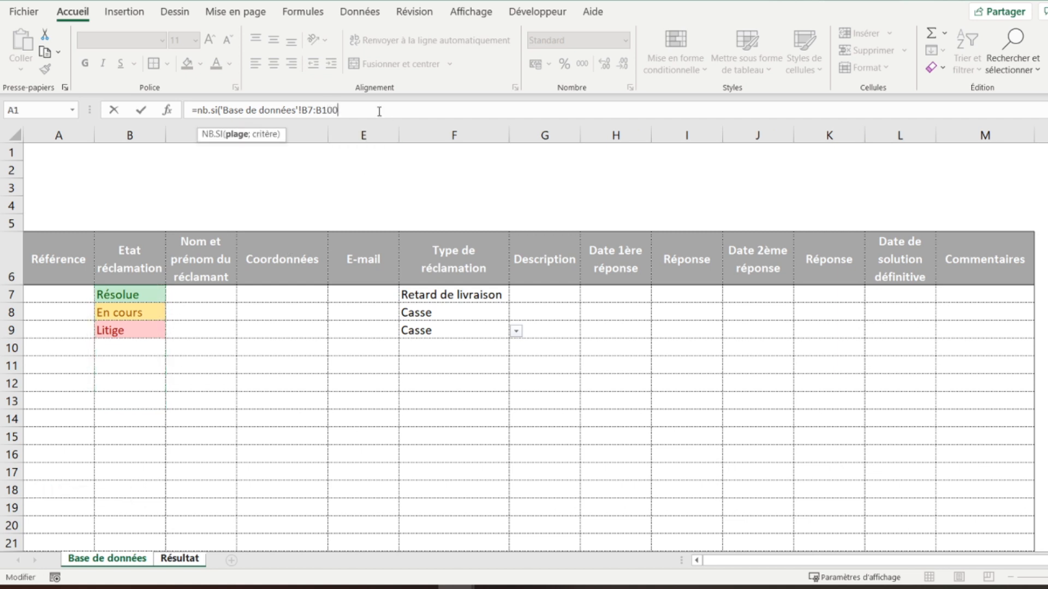
left_click(308, 110)
key("F4")
left_click(332, 109)
key("F4")
left_click(381, 103)
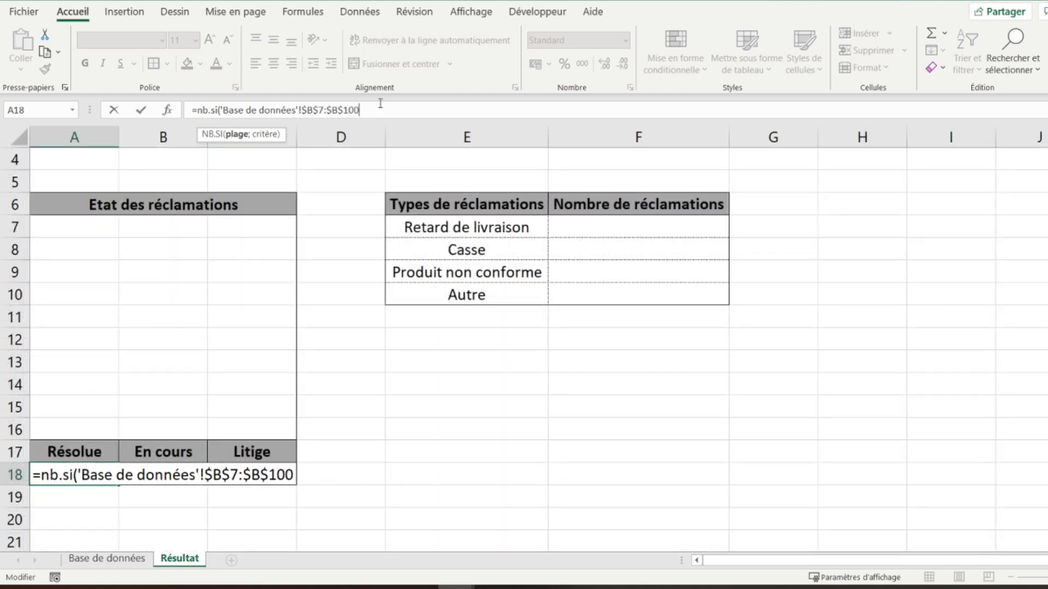
Complete the A18 formula with A17 as the criterion and fill it across to C18
type(";")
left_click(70, 450)
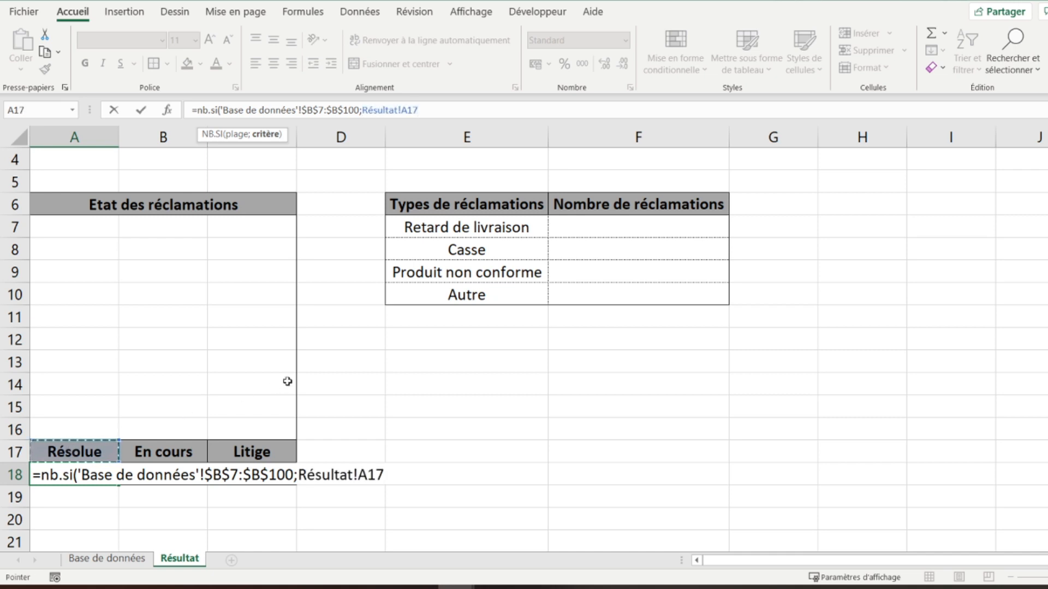
type(")")
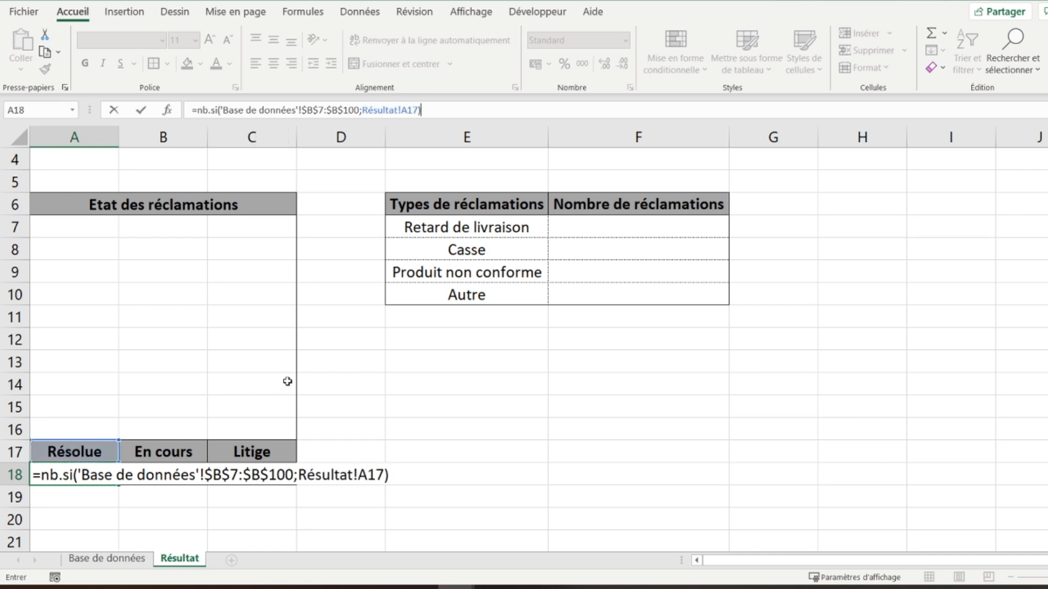
key("Return")
left_click(104, 467)
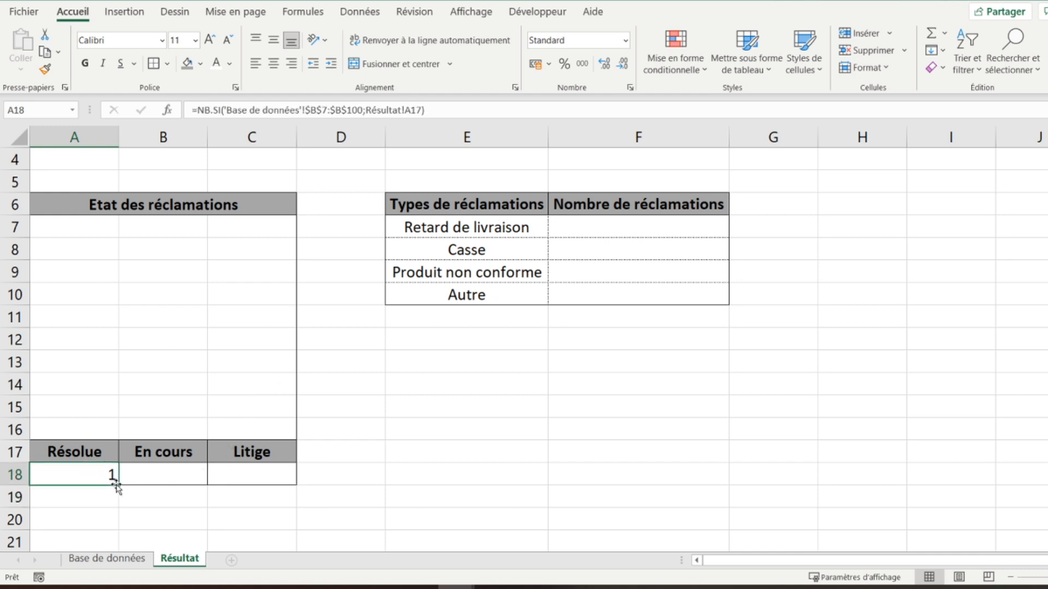
left_click_drag(119, 485, 274, 478)
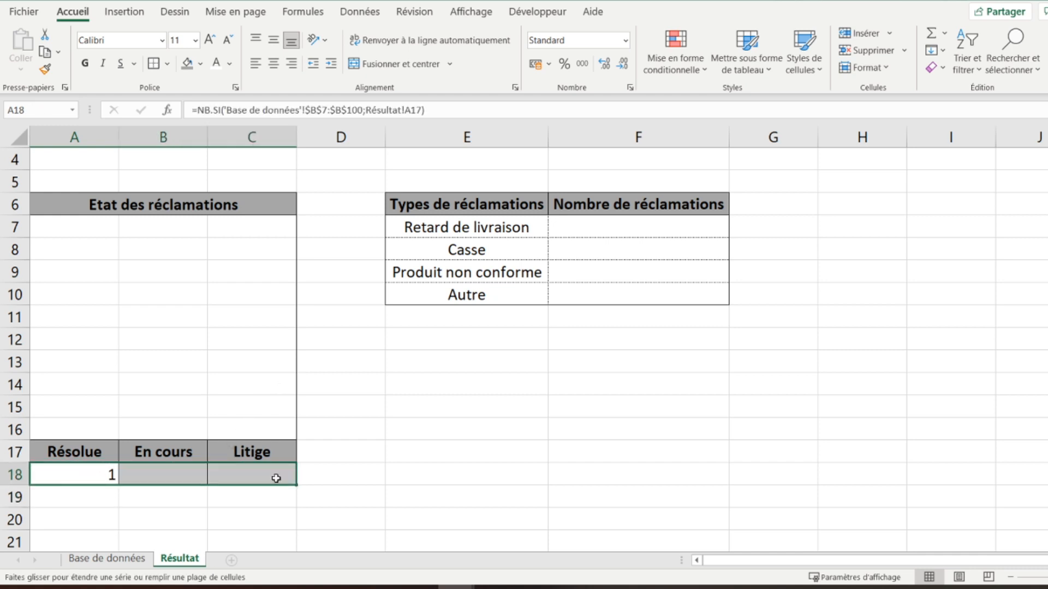
Examine the NB.SI results and formulas in A18:C18 for the three complaint statuses
left_click(178, 475)
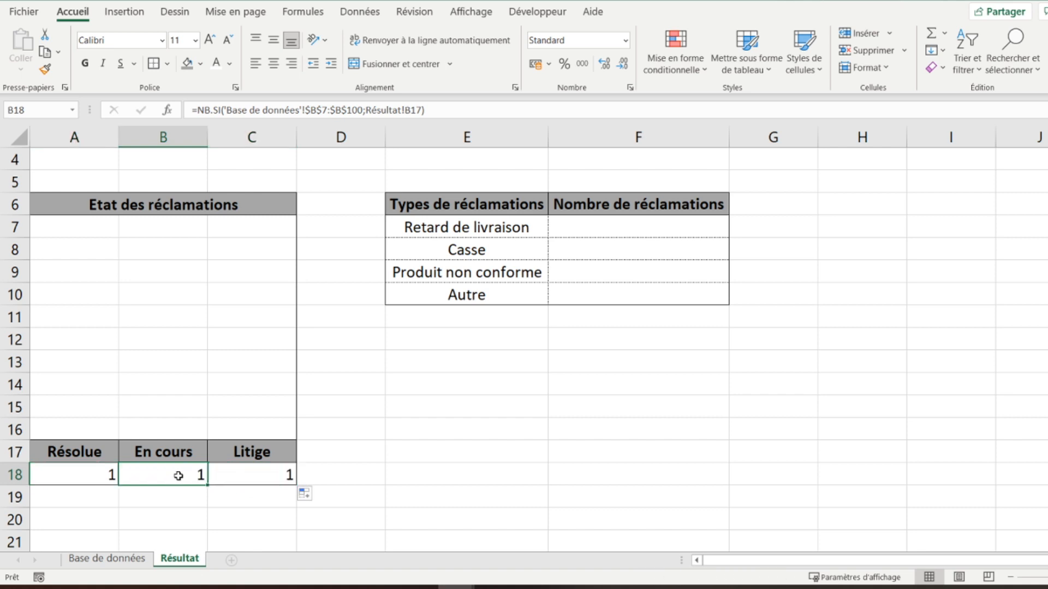
left_click(84, 471)
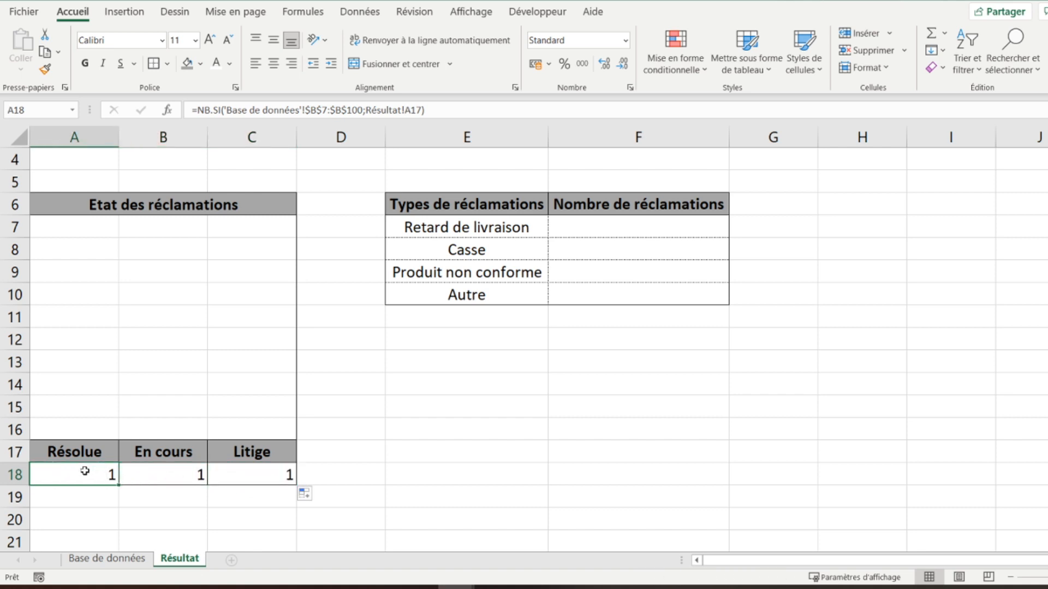
key("Right")
key("Right")
key("Left")
key("Left")
key("Right")
key("Right")
key("Left")
key("Left")
Start an NB.SI formula in F7 of the Résultat sheet with the absolute range 'Base de données'!$F$7:$F$100
left_click(617, 231)
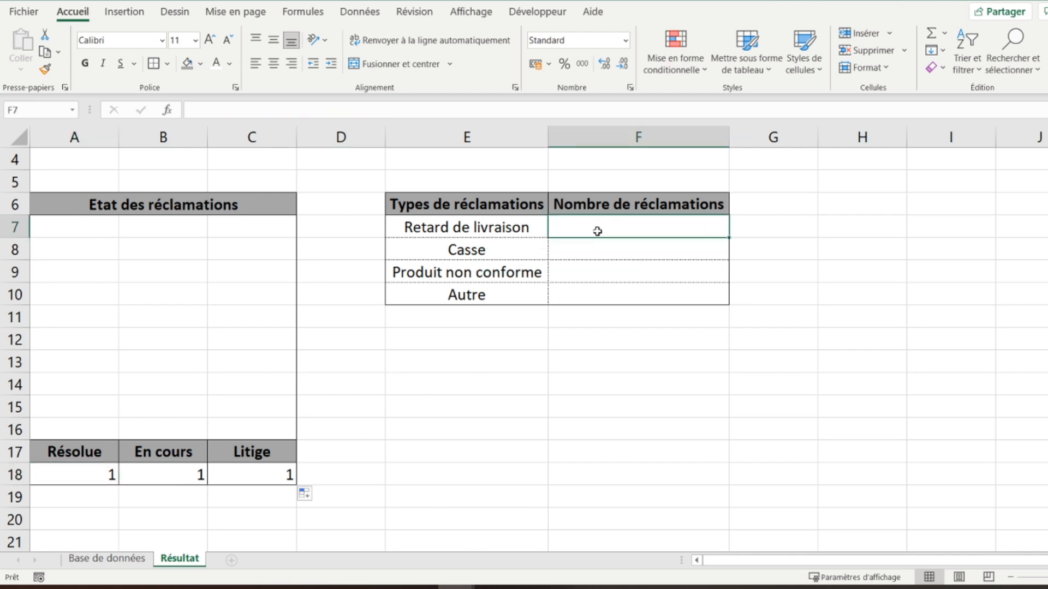
type("=nb")
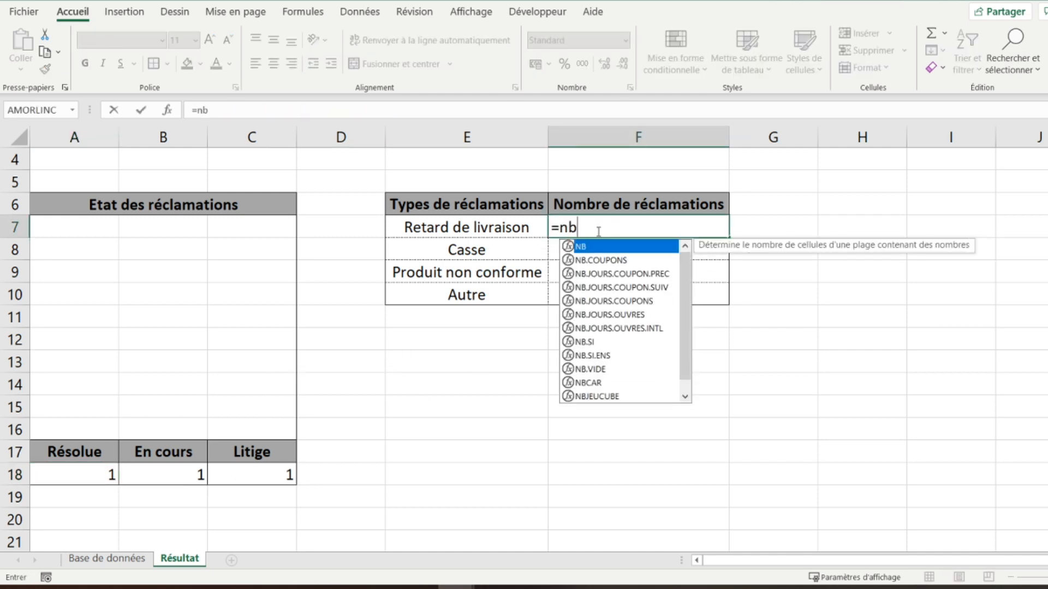
type(".si(")
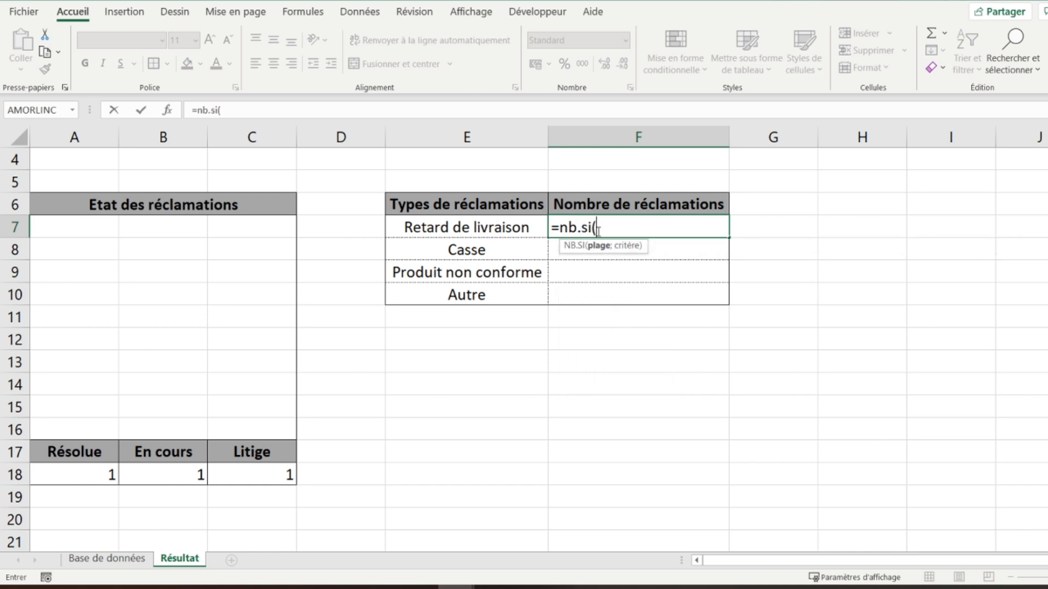
left_click(106, 558)
left_click_drag(428, 293, 428, 363)
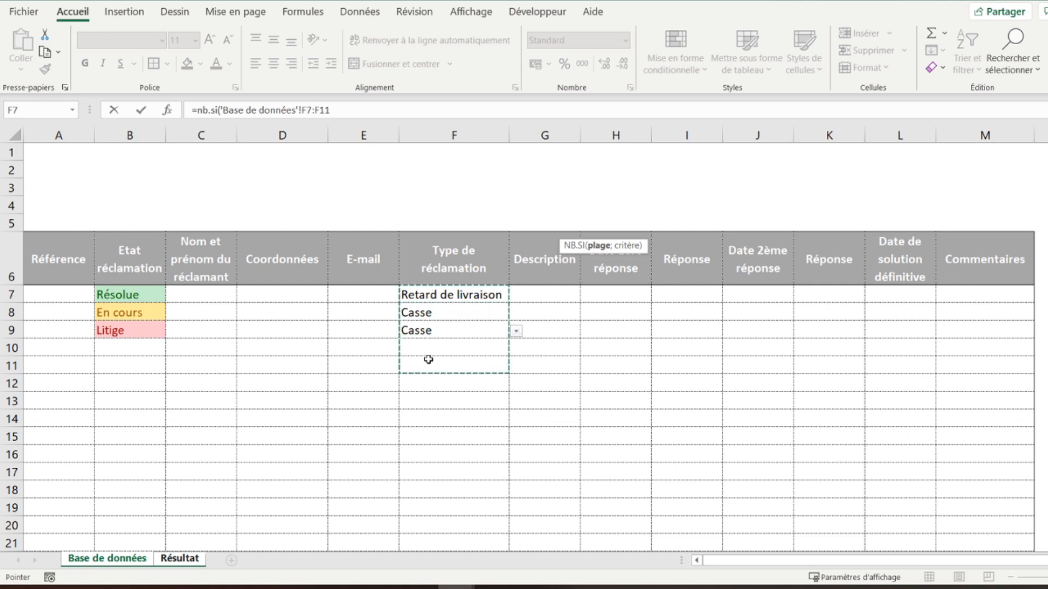
left_click(339, 110)
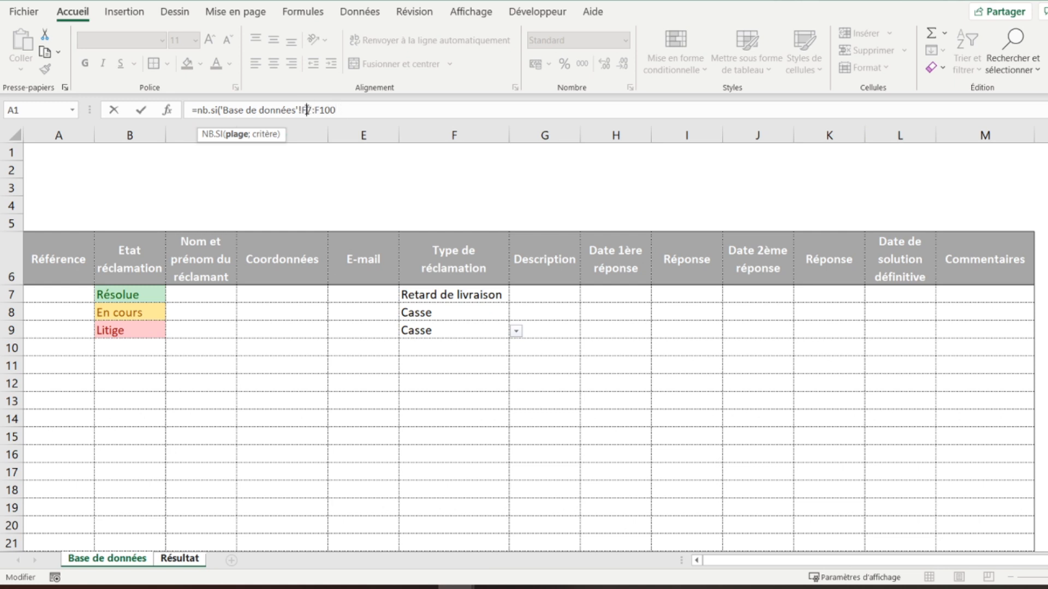
key("F4")
left_click(331, 111)
key("F4")
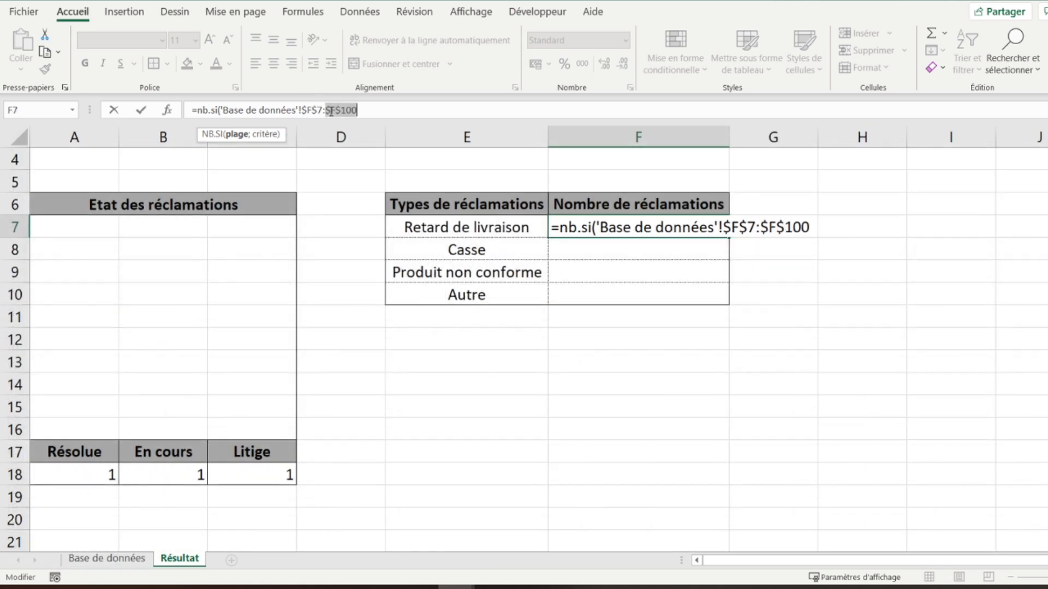
Complete the F7 formula with E7, "Retard de livraison", as the criterion
left_click(362, 110)
type(";")
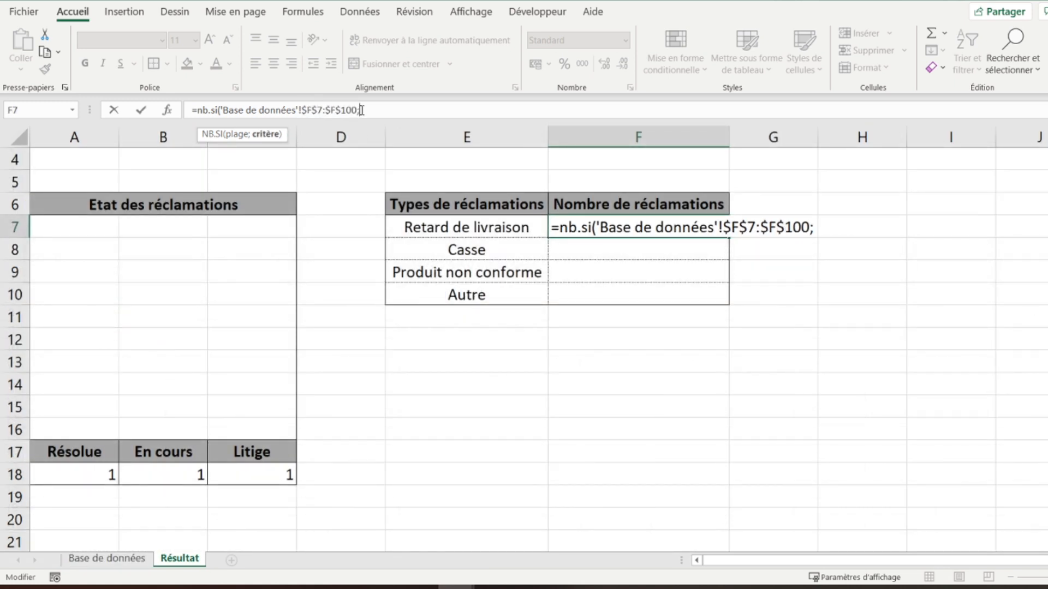
left_click(432, 229)
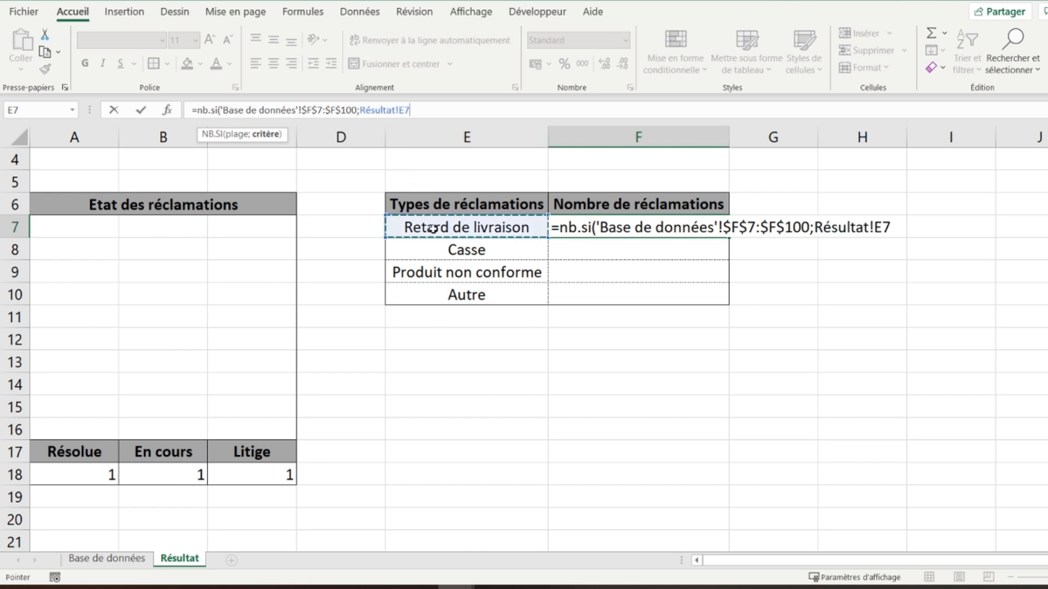
type(")")
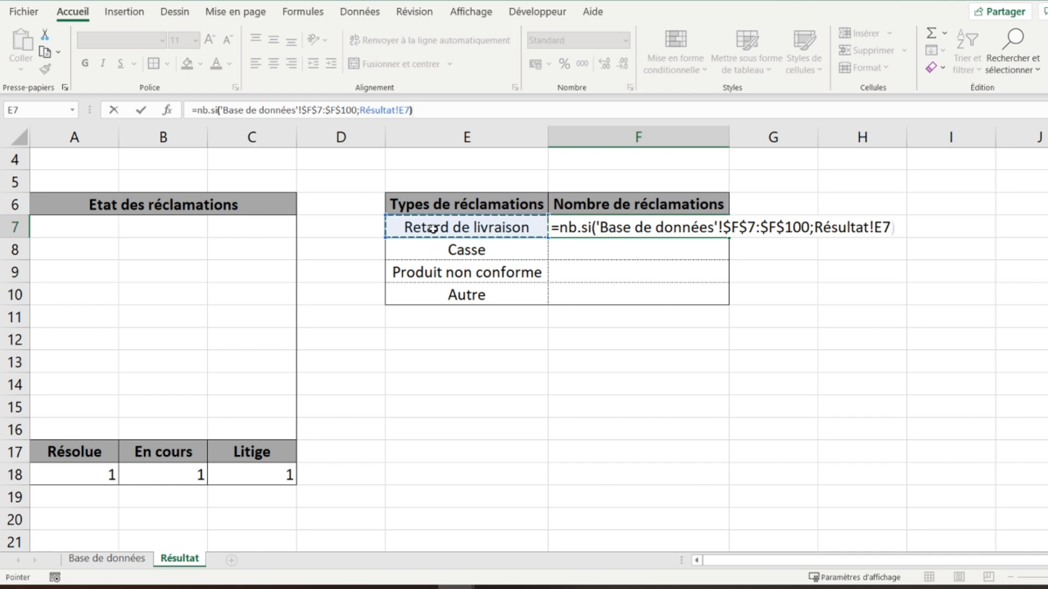
key("Return")
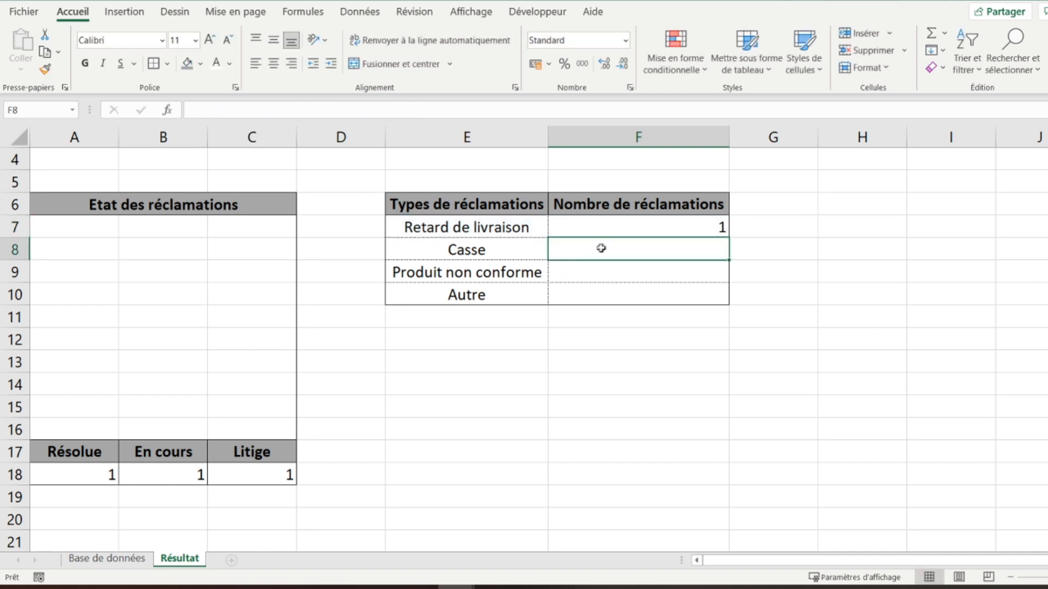
Copy the F7 formula into F8:F10 and check the formula for each complaint type
right_click(619, 227)
left_click(649, 185)
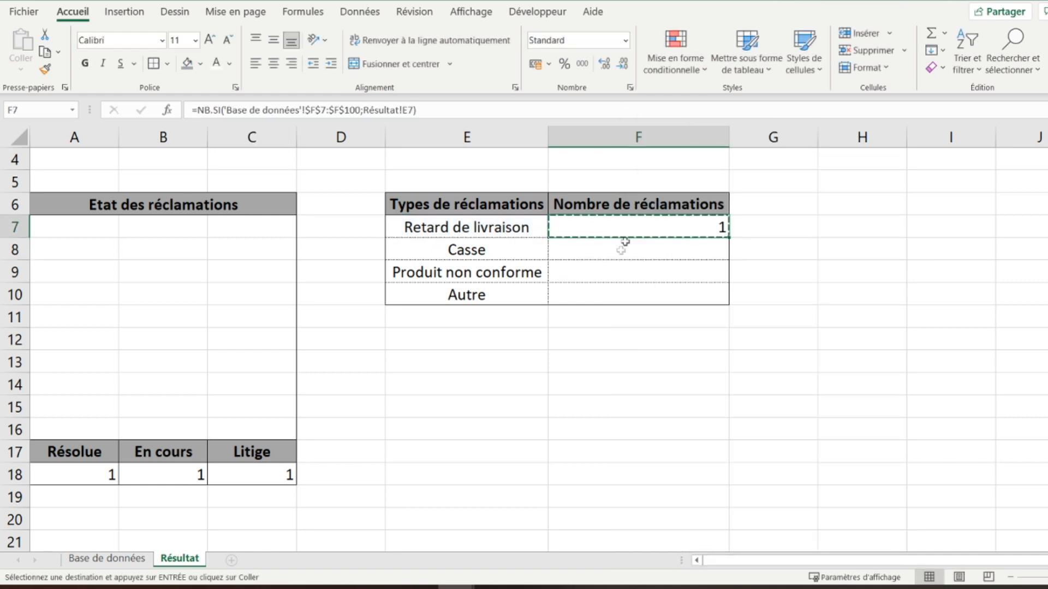
left_click_drag(620, 249, 622, 299)
right_click(632, 257)
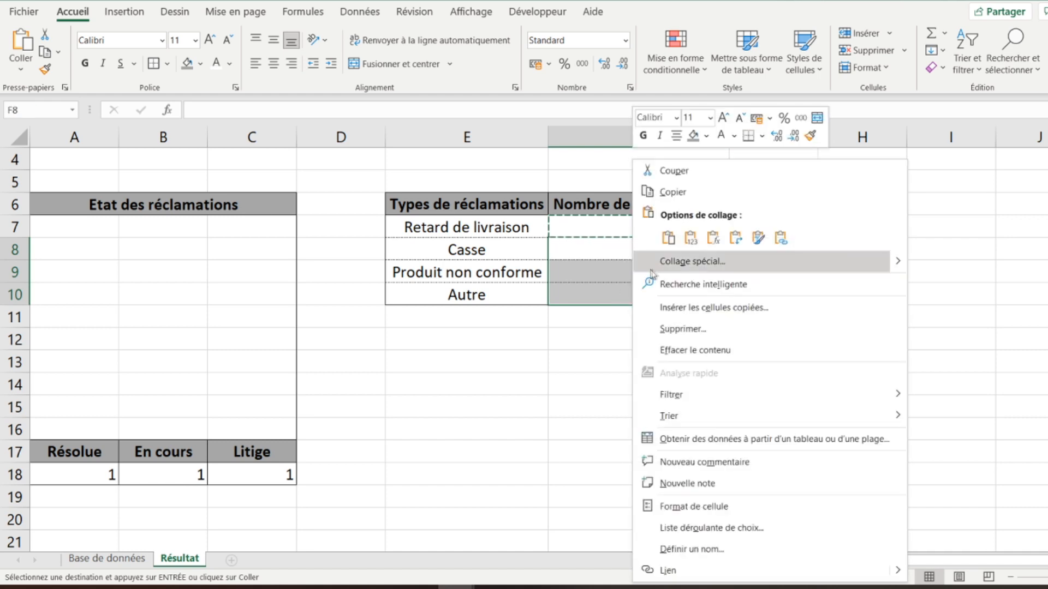
left_click(691, 240)
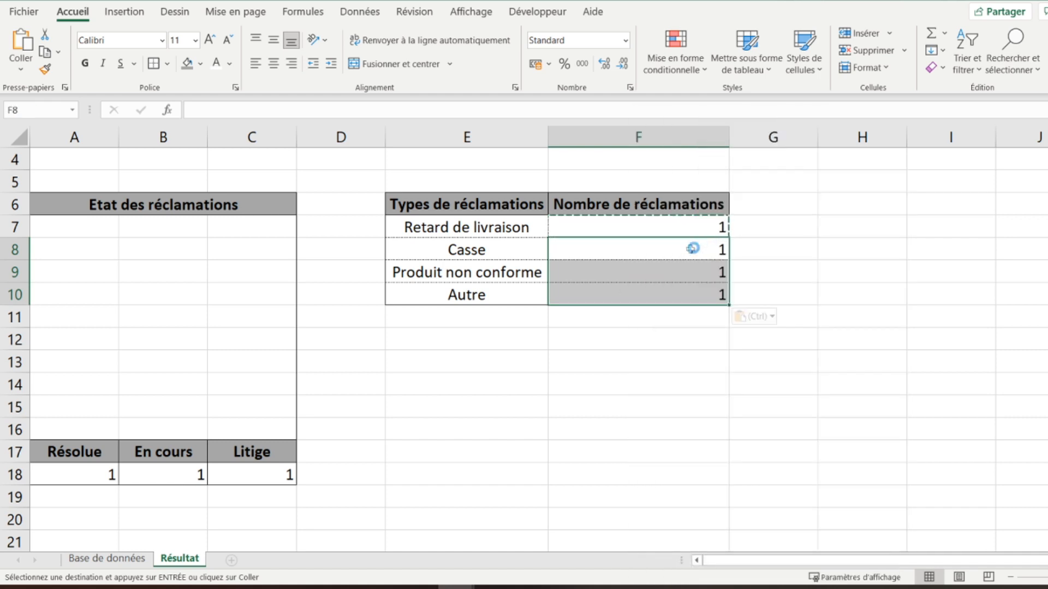
left_click(632, 226)
left_click(617, 252)
left_click(606, 279)
left_click(611, 294)
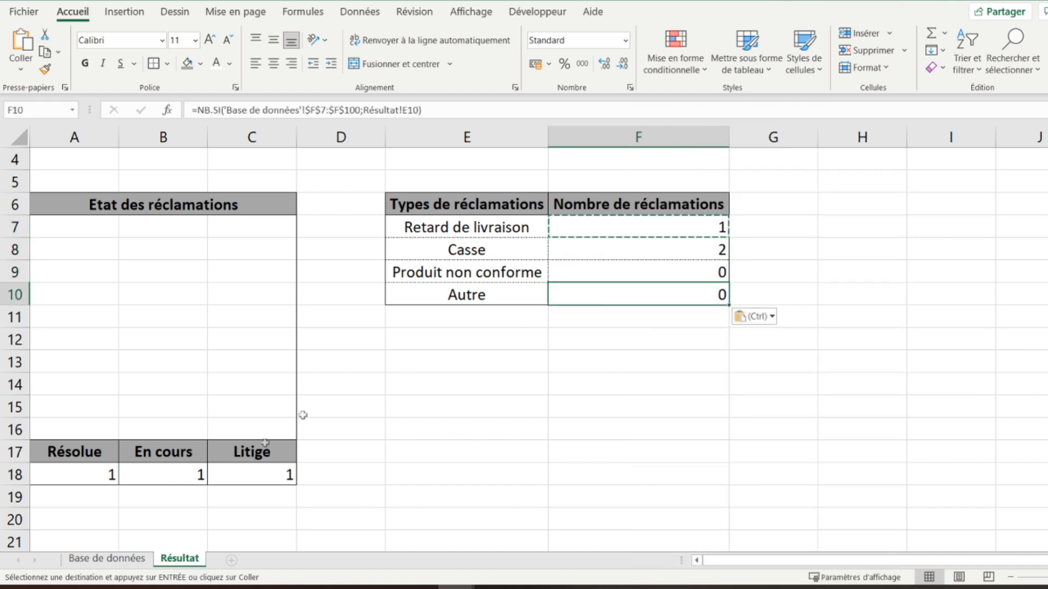
Choose "Produit non conforme" in F10 of the Base de données sheet and return to Résultat to check the count
left_click(98, 559)
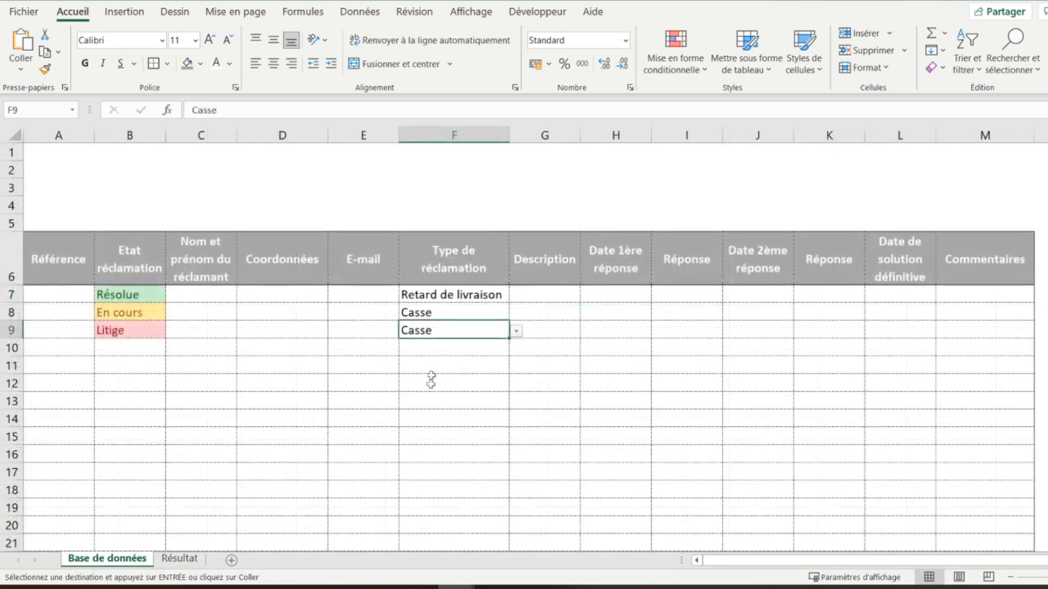
left_click(463, 350)
left_click(515, 349)
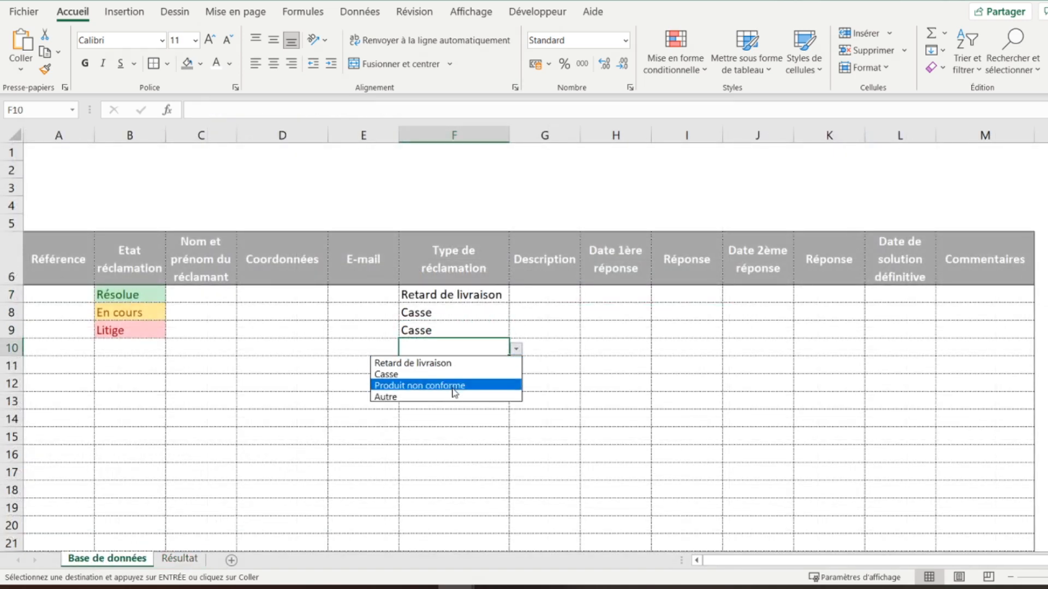
left_click(426, 385)
left_click(175, 559)
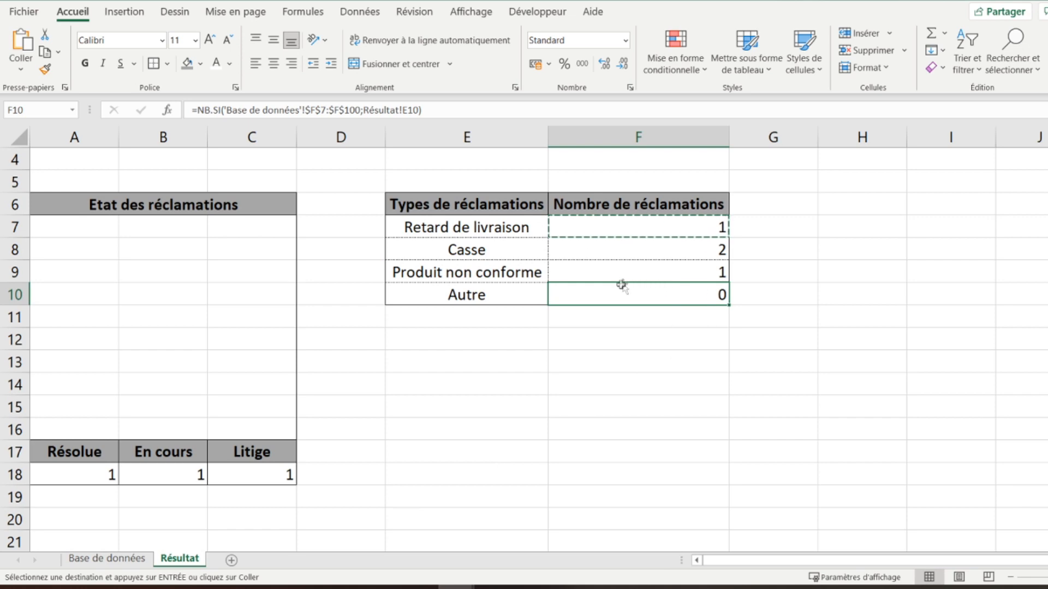
Insert a 2D pie chart from the status labels and counts in A17:C18
left_click(121, 291)
scroll(113, 287, "up", 1)
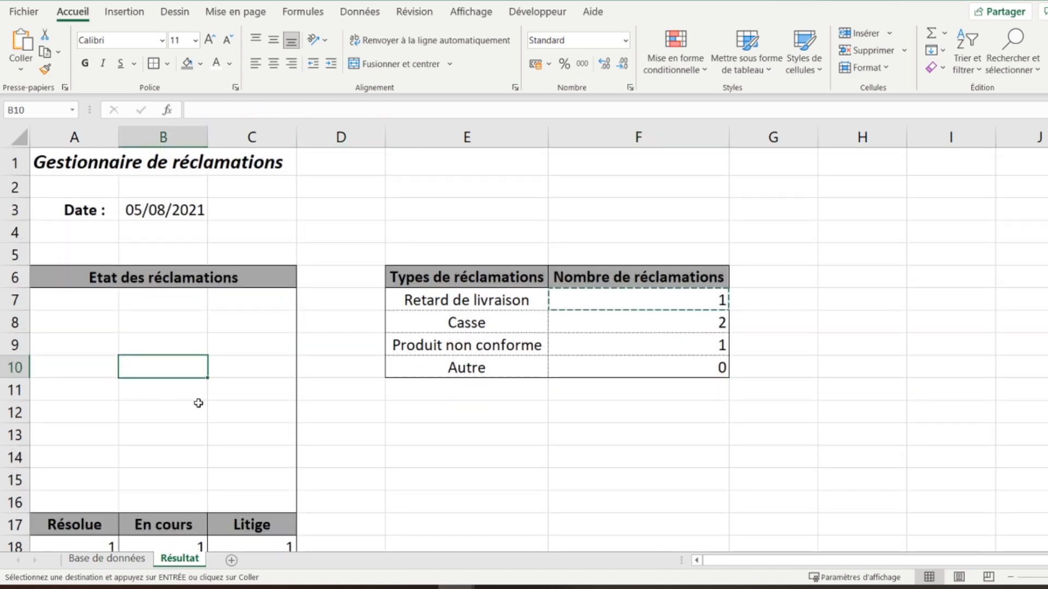
scroll(198, 405, "down", 2)
scroll(198, 405, "up", 1)
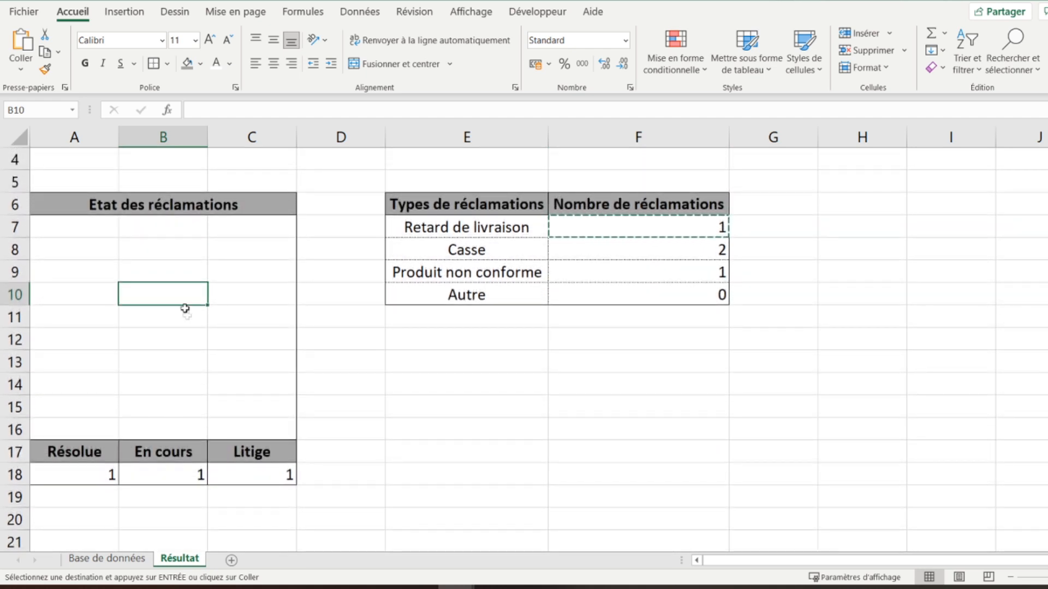
left_click_drag(76, 454, 230, 468)
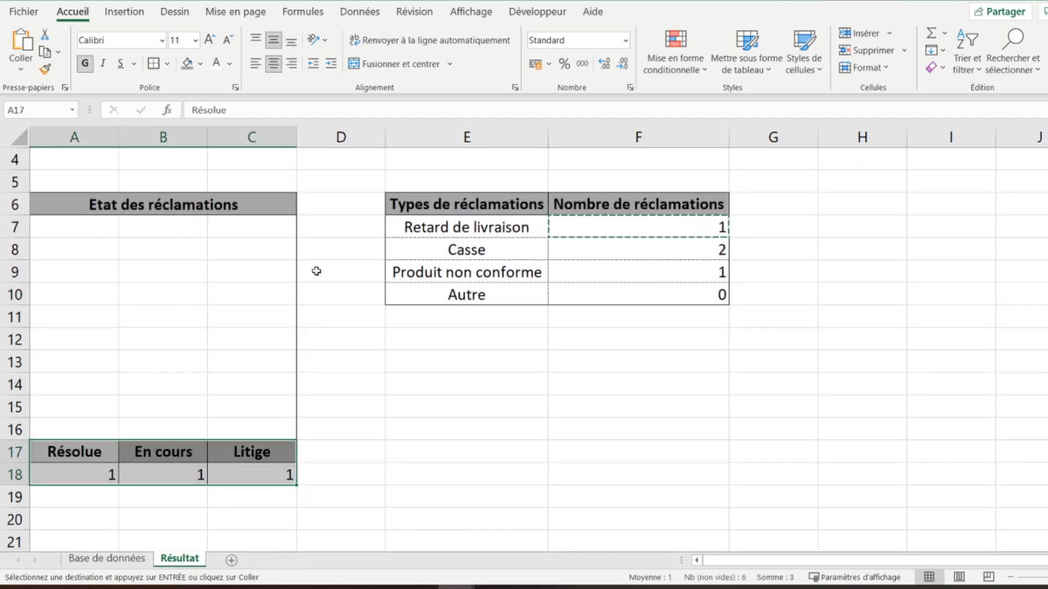
left_click(125, 12)
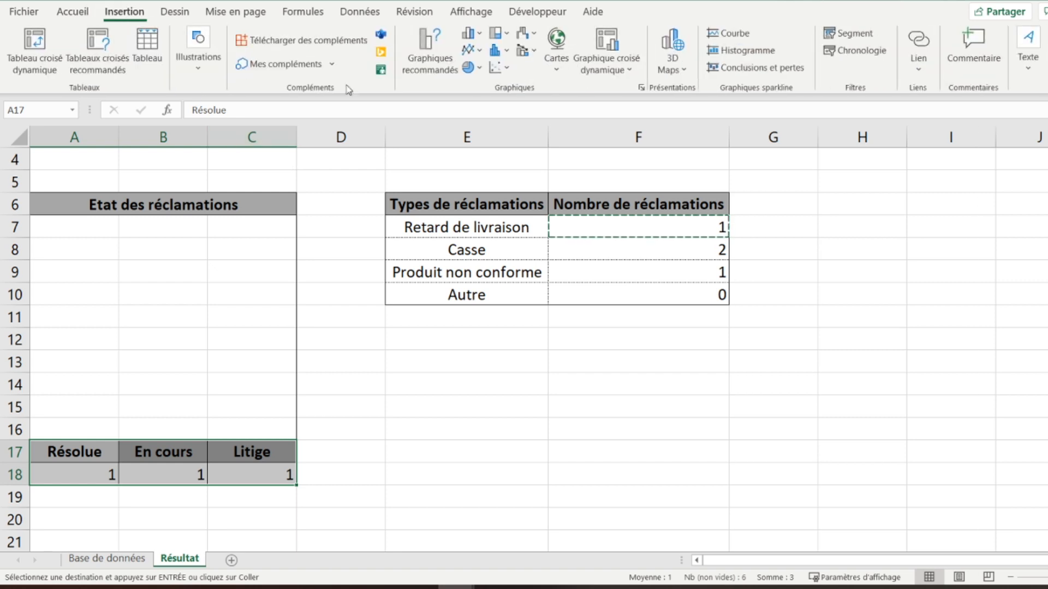
left_click(471, 75)
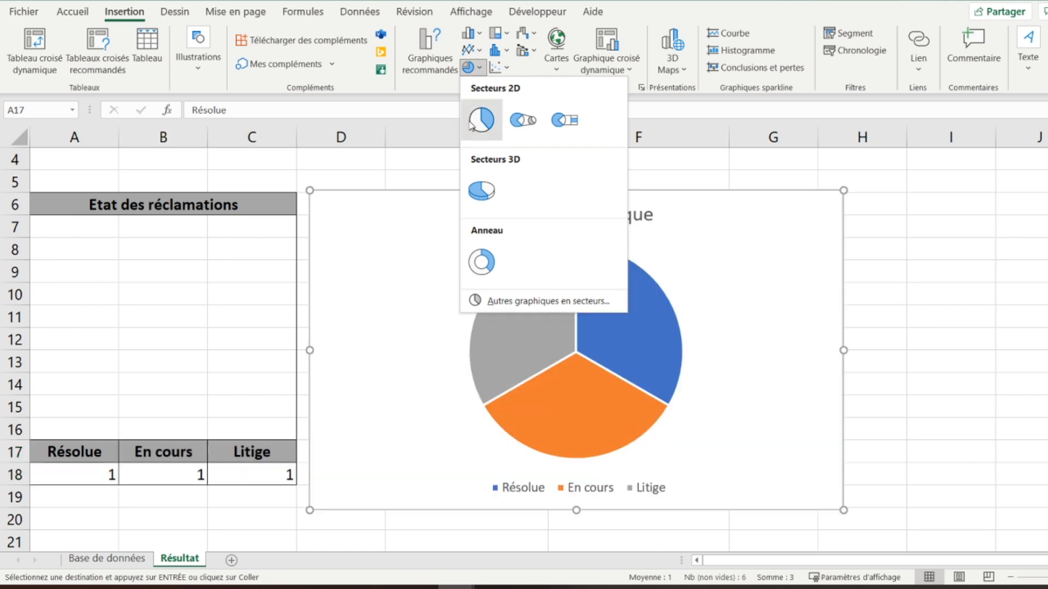
left_click(480, 120)
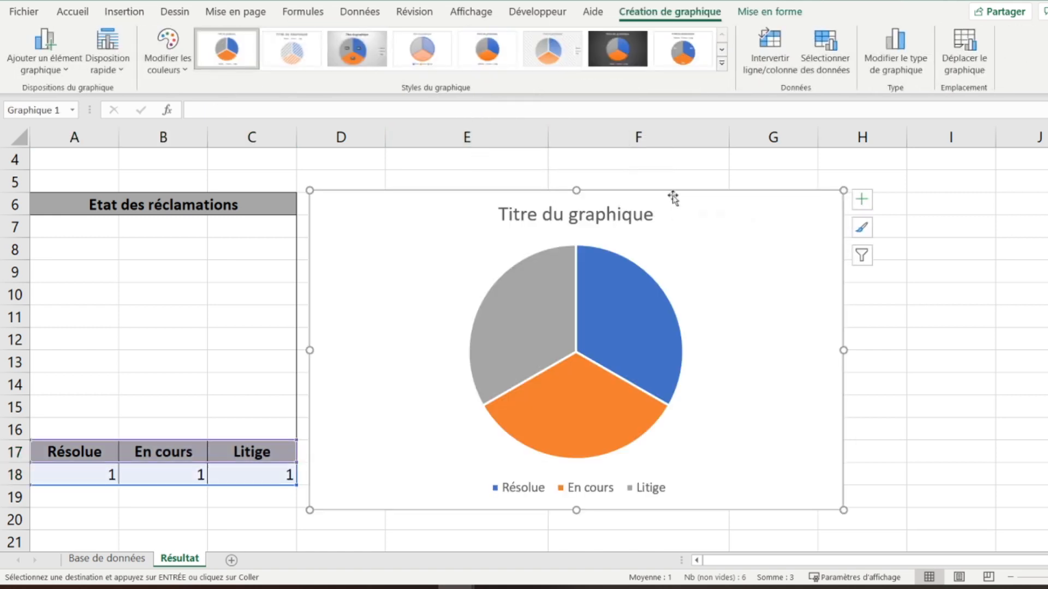
Remove the pie chart's title and fit the chart into A7:C16 under "Etat des réclamations"
left_click_drag(694, 200, 508, 197)
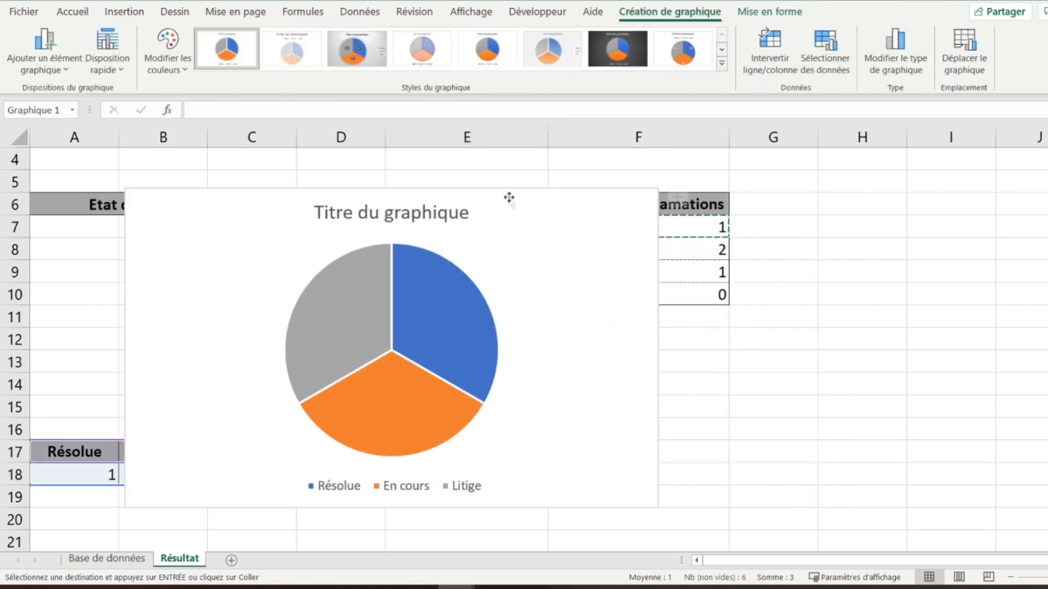
left_click(678, 200)
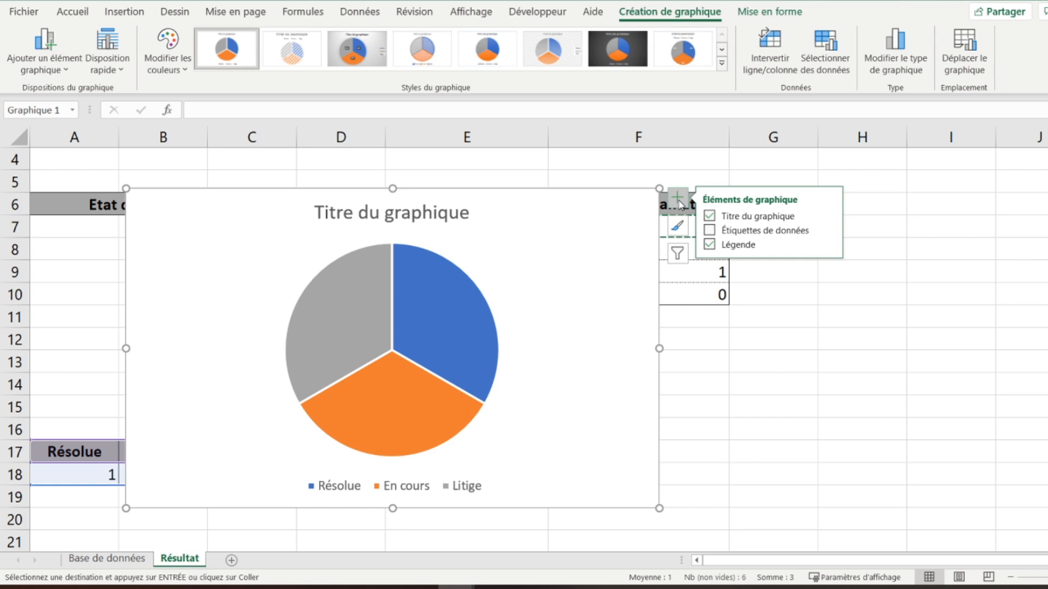
left_click(724, 217)
mouse_move(257, 201)
left_mouse_down()
mouse_move(247, 222)
mouse_move(194, 241)
mouse_move(164, 225)
left_mouse_up()
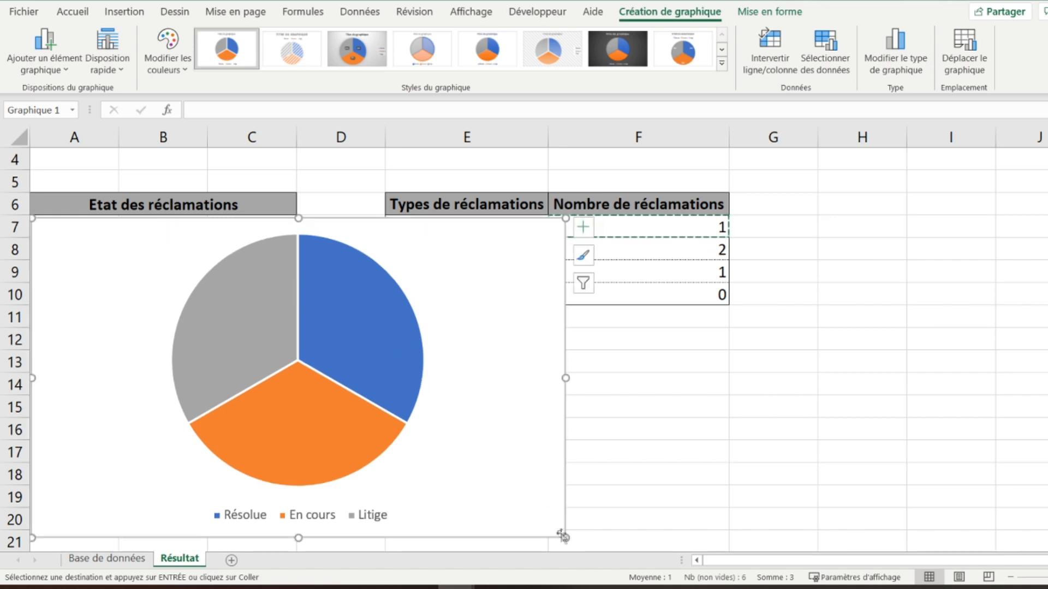
mouse_move(562, 537)
left_mouse_down()
mouse_move(274, 443)
mouse_move(294, 437)
left_mouse_up()
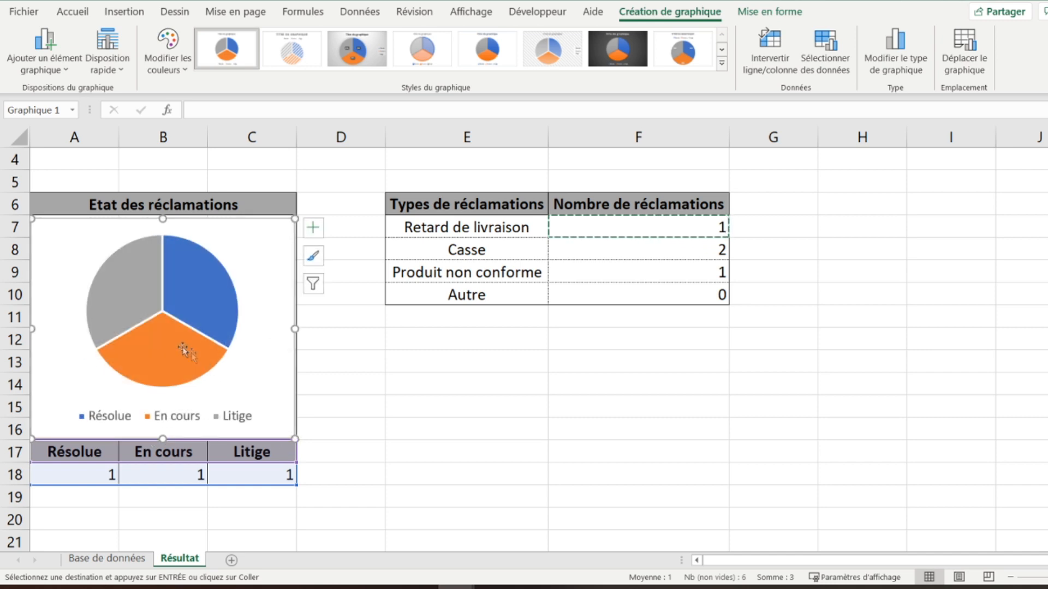
Remove the pie chart's outline with the "Sans contour" option
right_click(81, 222)
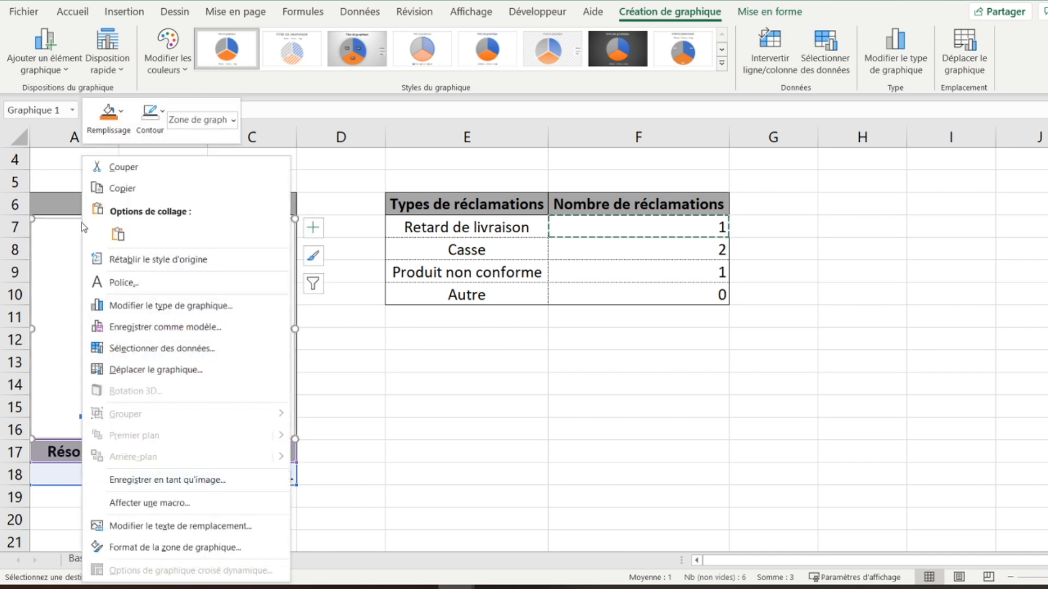
left_click(150, 115)
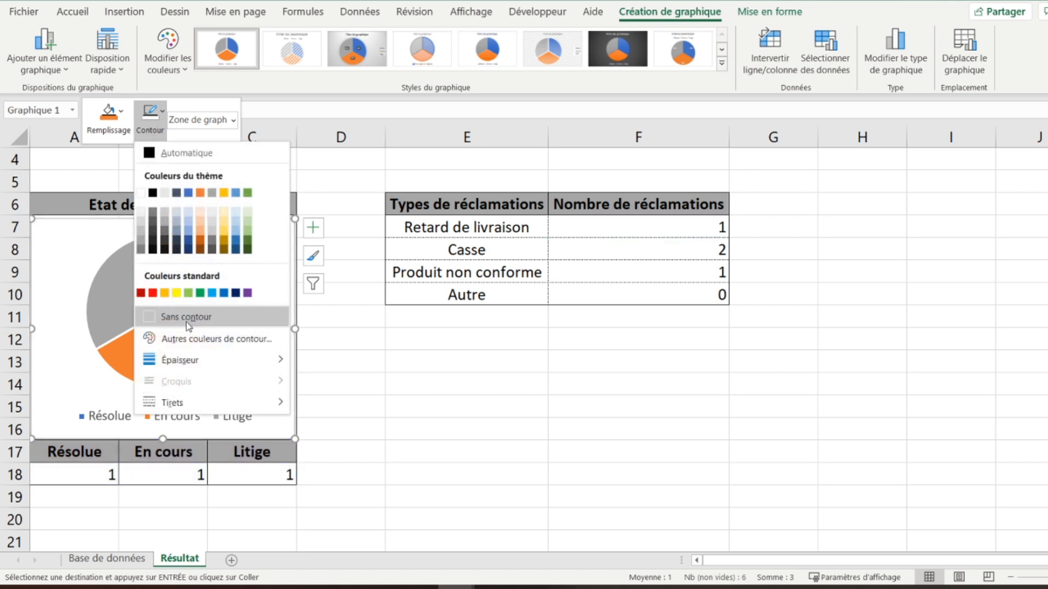
left_click(188, 317)
left_click(70, 177)
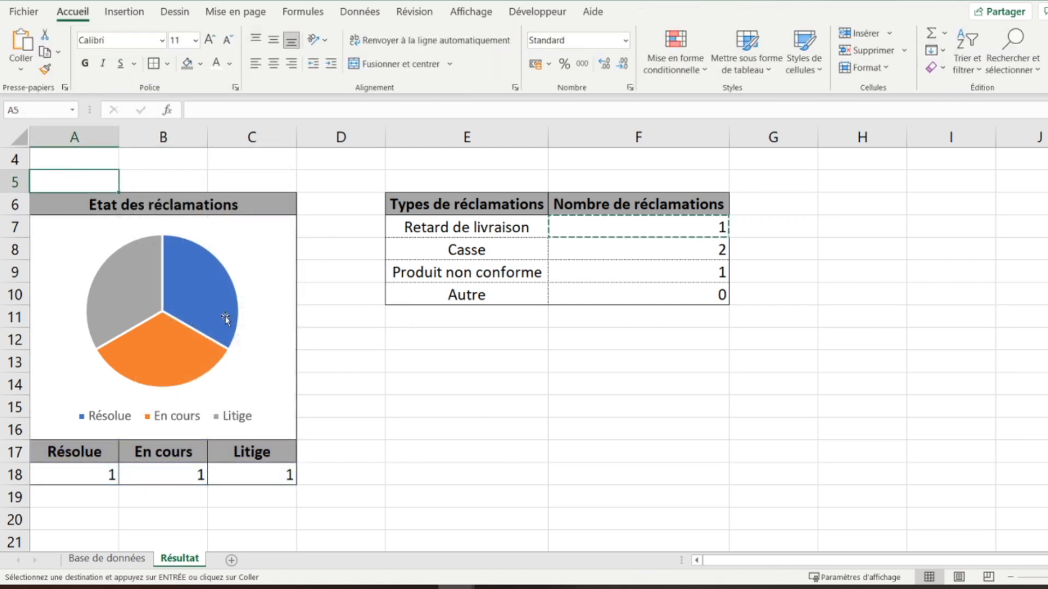
Make the counts in A18:C18 and F7:F10 bold and centre them horizontally
left_click_drag(68, 474, 247, 481)
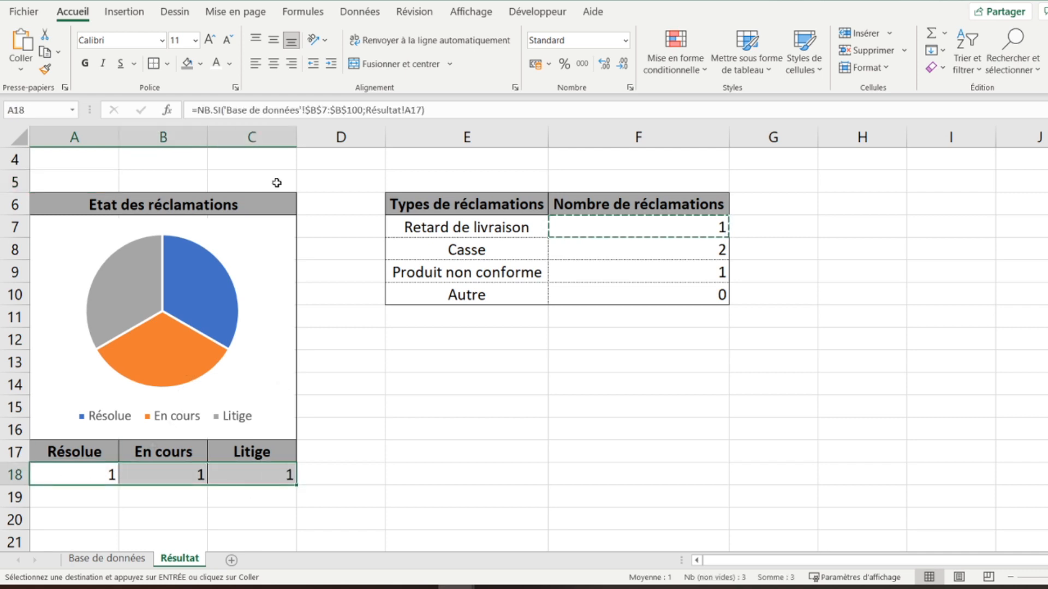
left_click(84, 62)
left_click(274, 63)
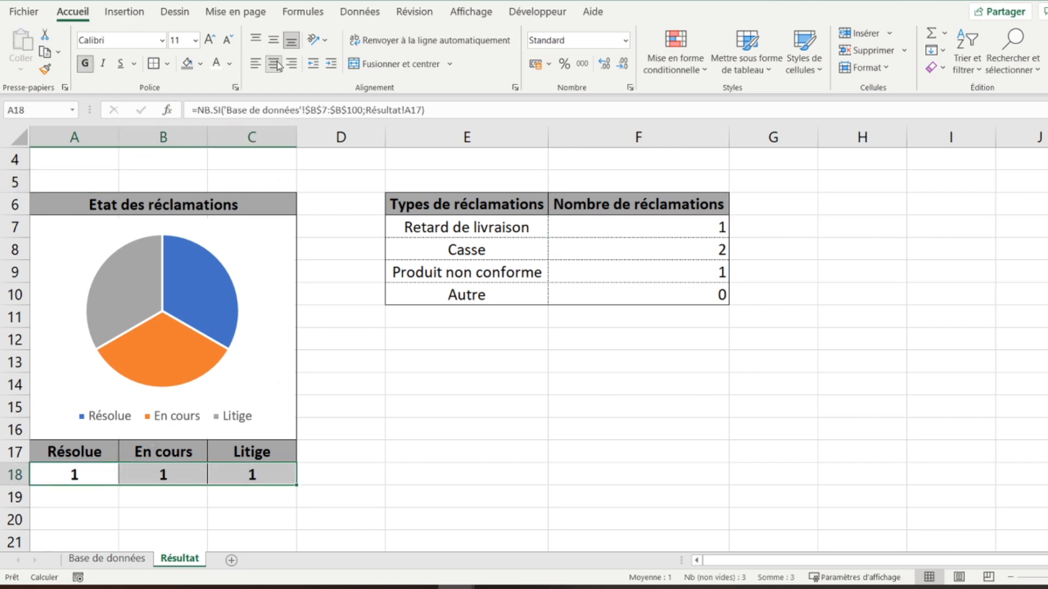
left_click_drag(618, 228, 617, 285)
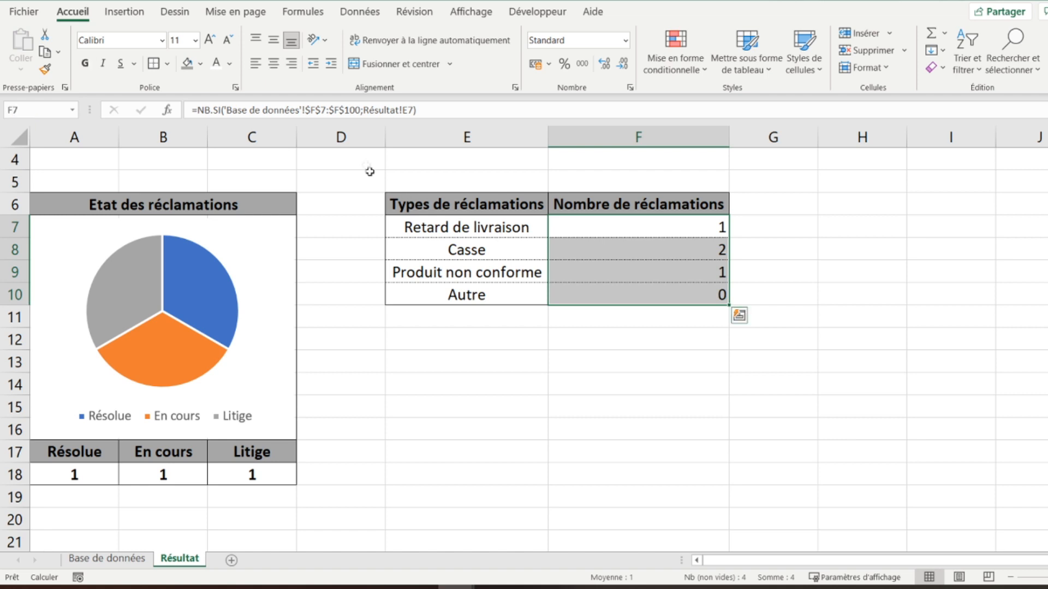
left_click(85, 63)
left_click(273, 63)
Hide the gridlines (Quadrillage) of the Résultat sheet
scroll(254, 200, "up", 1)
left_click(63, 167)
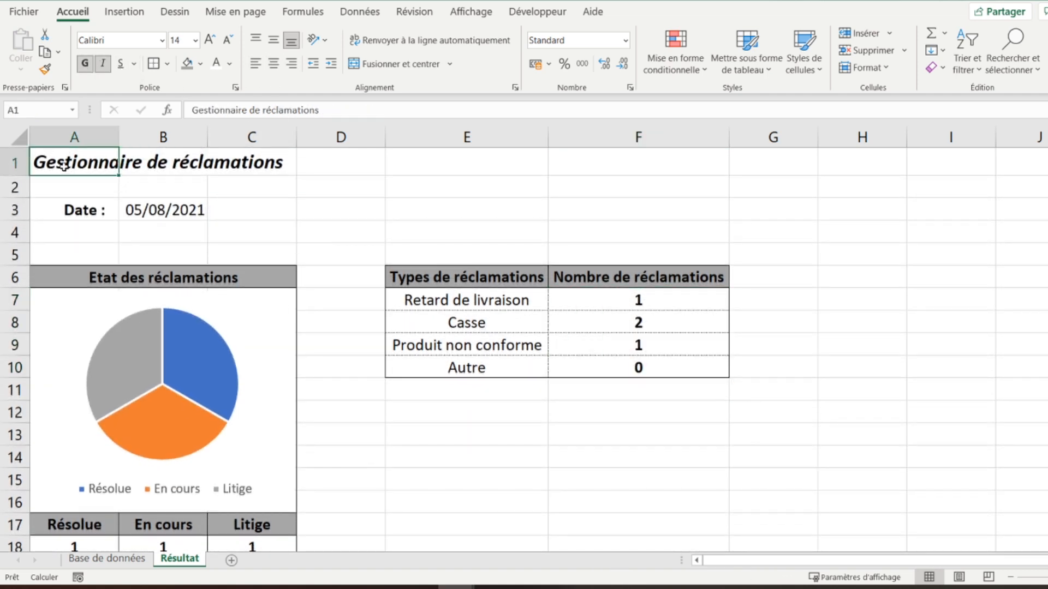
left_click(471, 11)
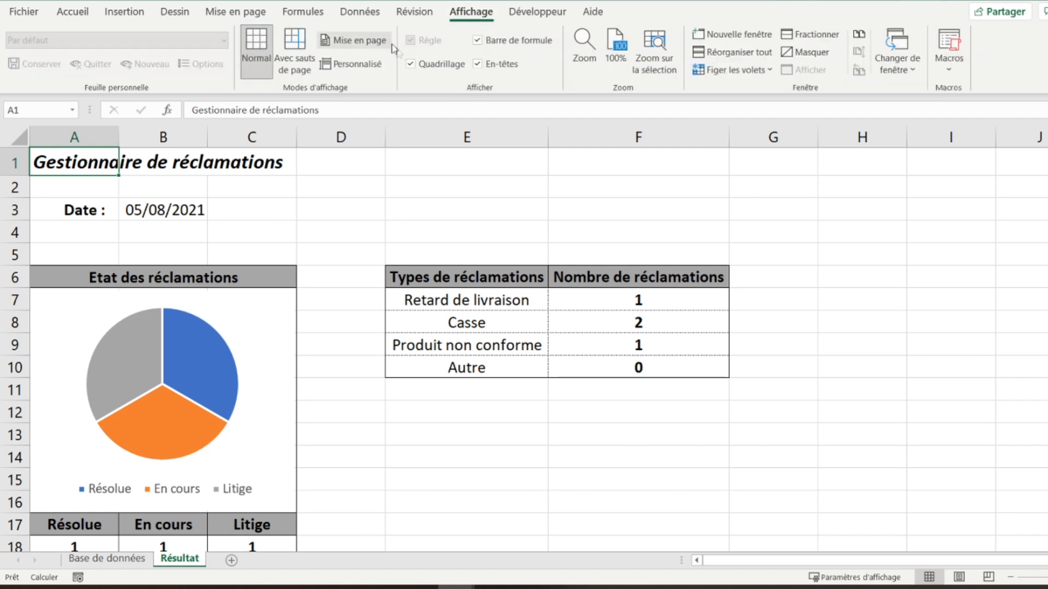
left_click(416, 65)
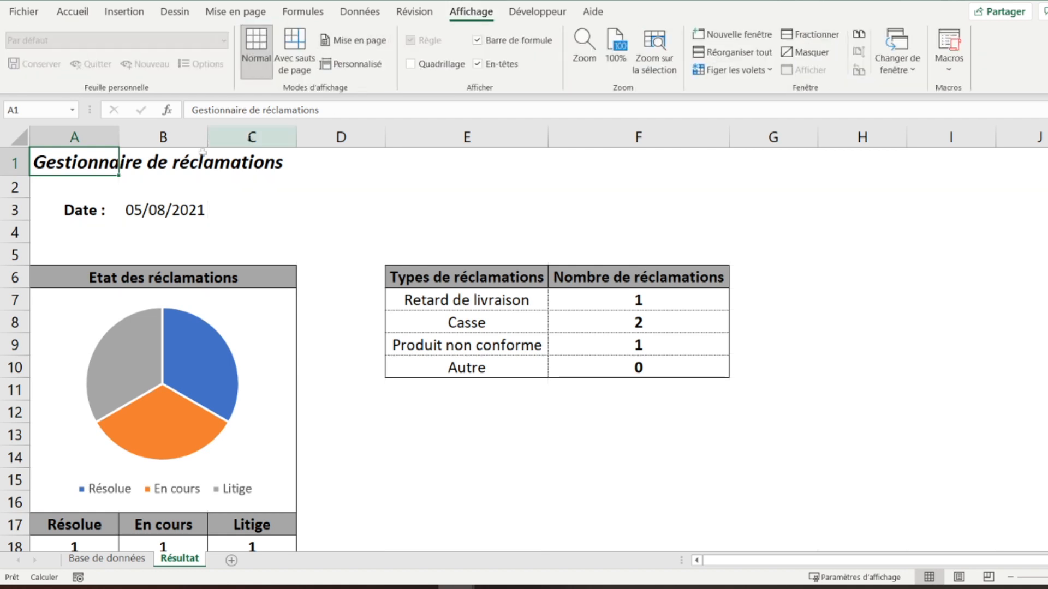
Move the Base de données sheet after the Résultat sheet
left_click(124, 562)
left_click_drag(124, 564, 239, 563)
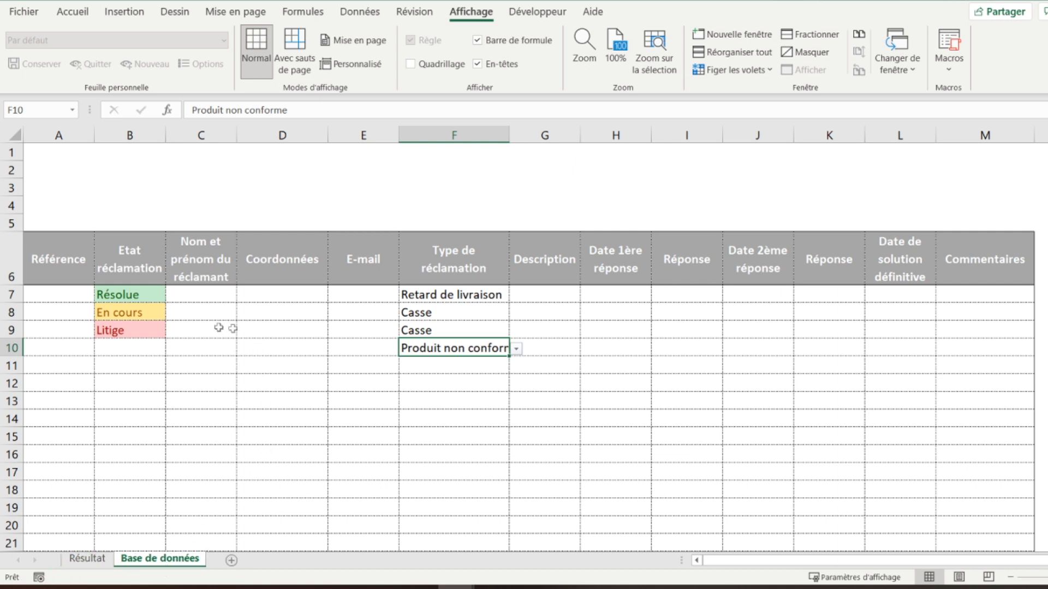
Clear the complaint type in F10 of Base de données and review the chart and counts on the Résultat sheet
key("Delete")
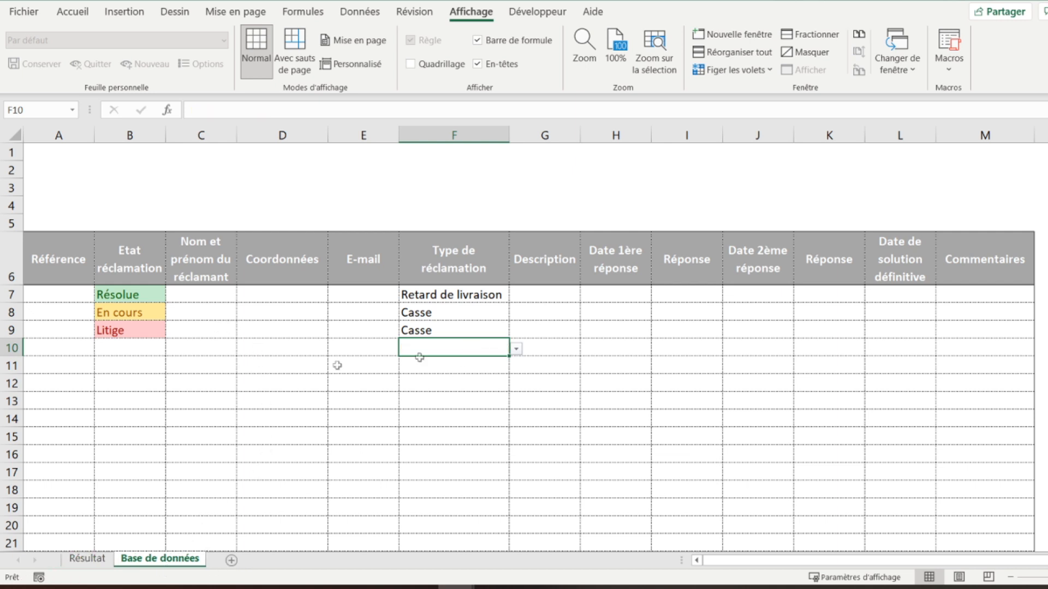
left_click(87, 558)
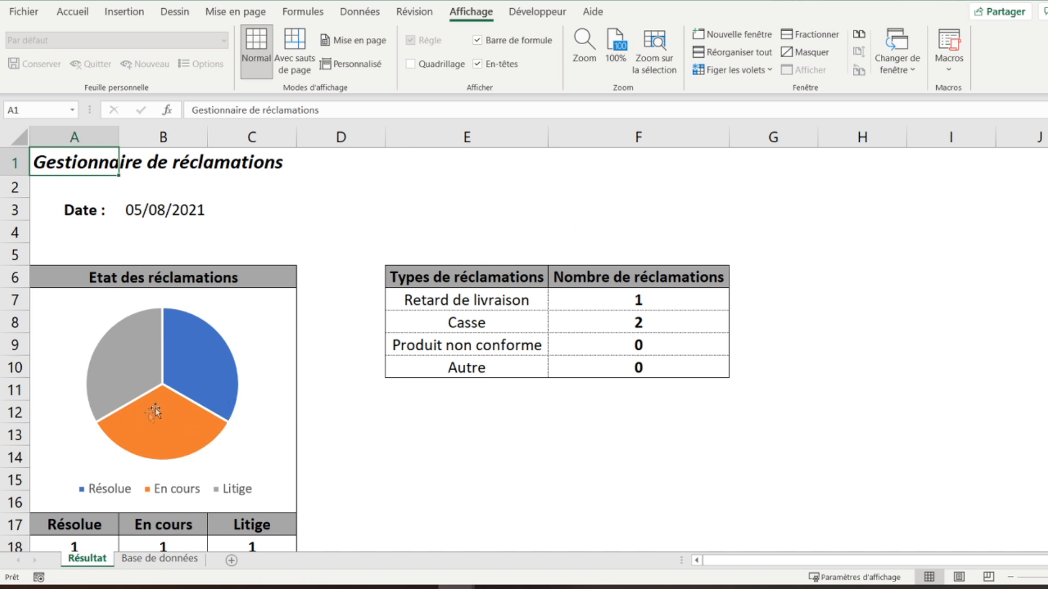
scroll(171, 400, "down", 1)
scroll(170, 400, "down", 1)
scroll(262, 431, "up", 2)
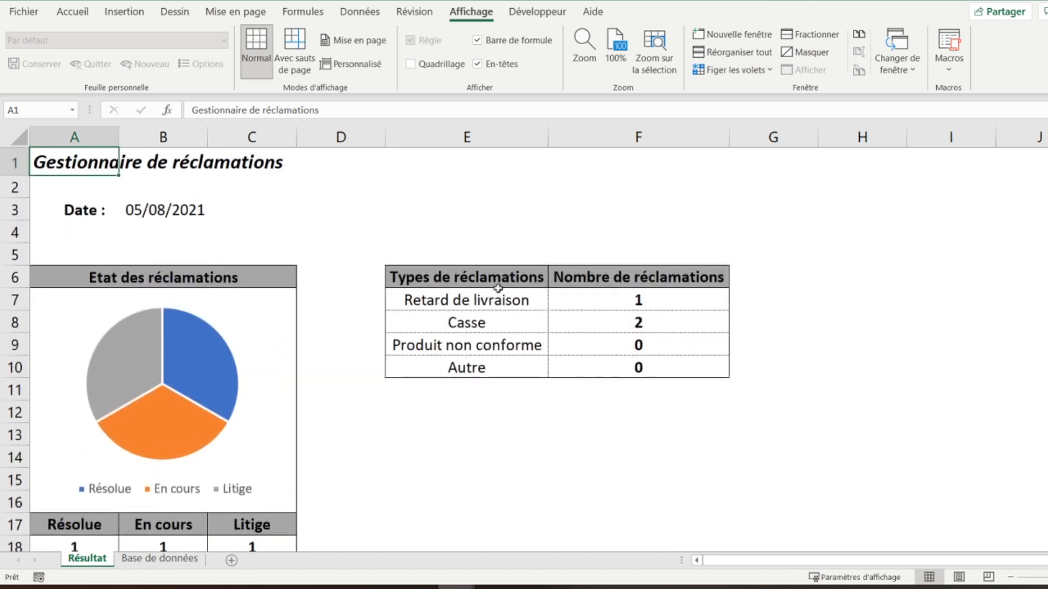